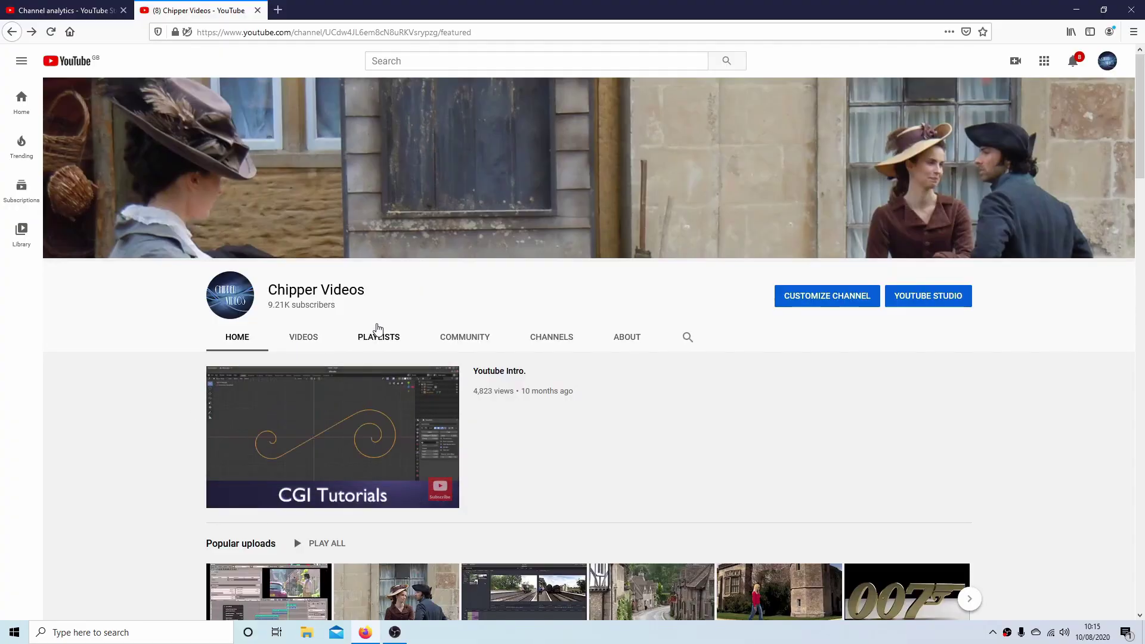
- Open the channel's playlists and browse the created video editing playlists
click(378, 334)
scroll(1139, 207, down, 3)
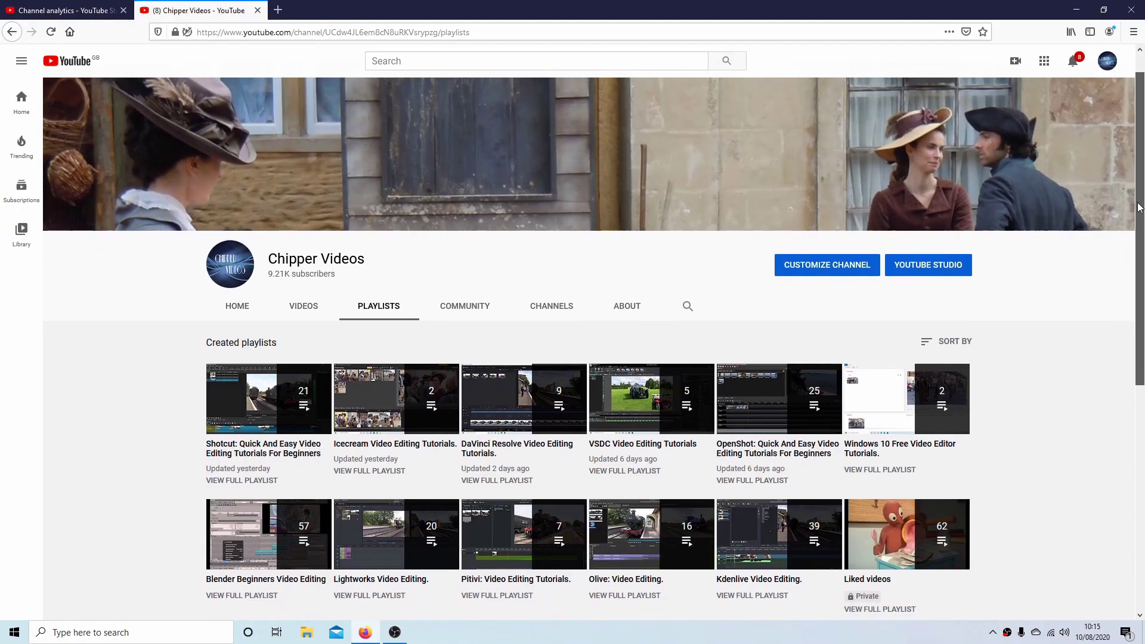
scroll(1139, 207, down, 3)
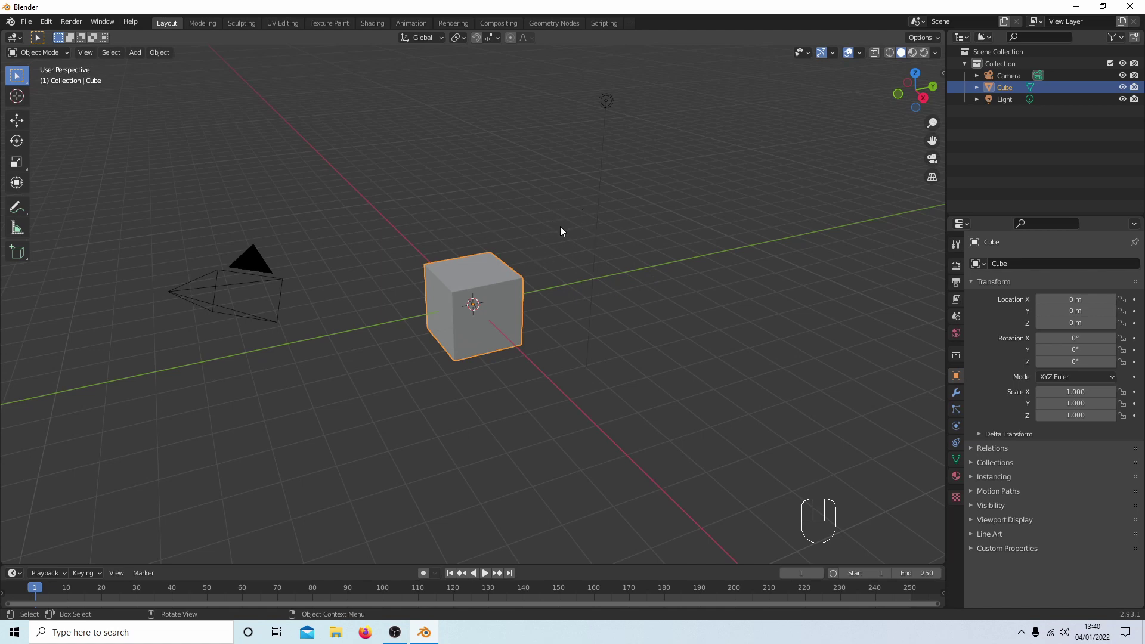
- In Blender, delete the default cube and add a Path curve at the world origin
key(Delete)
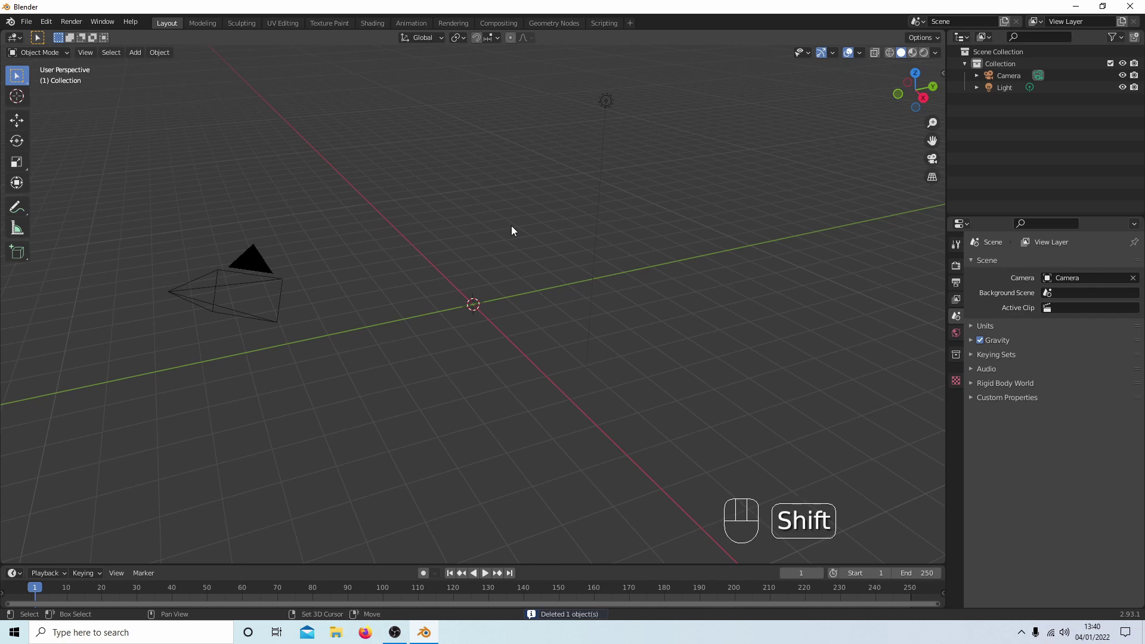
key(shift+a)
mouse_move(508, 227)
mouse_move(456, 240)
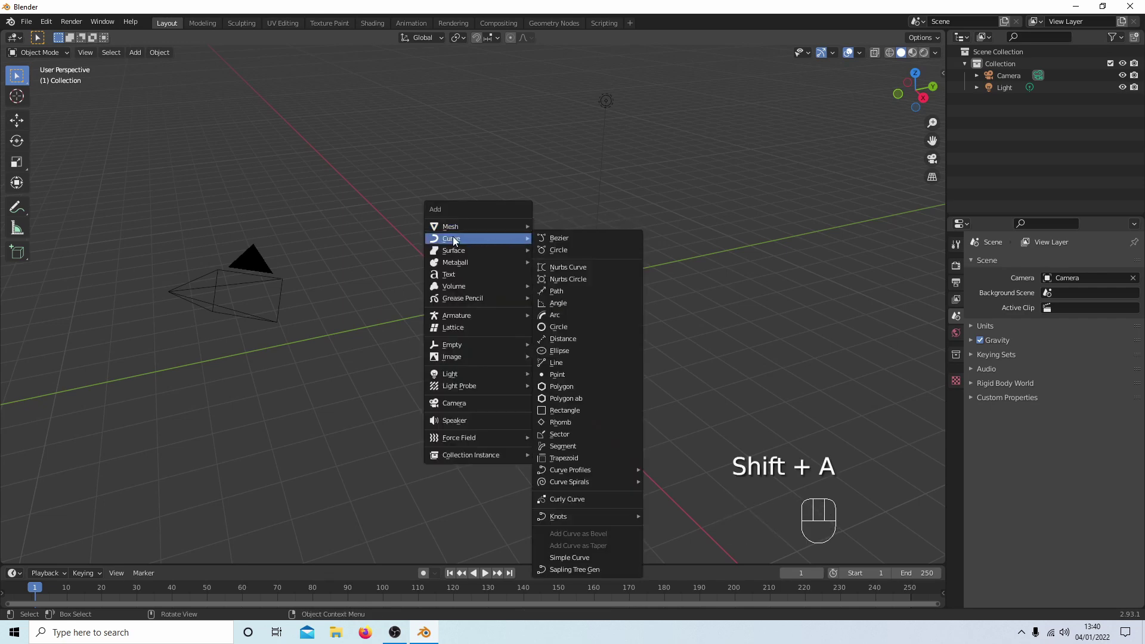
click(558, 291)
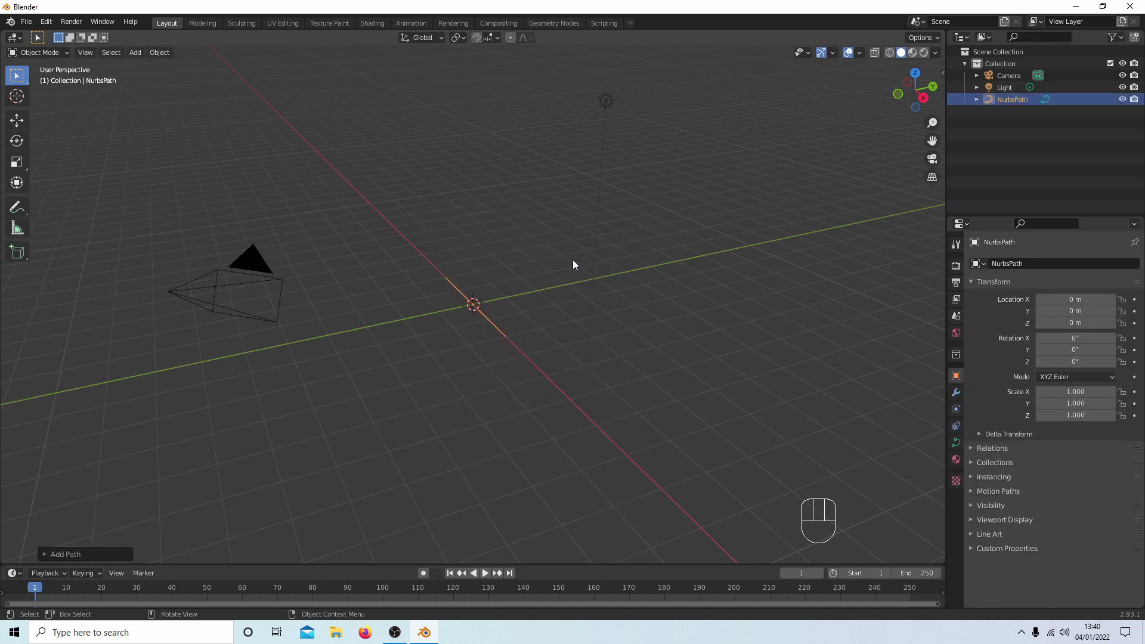
- In Edit Mode and front view, rotate all the path's points 90° about the global Y axis
key(Tab)
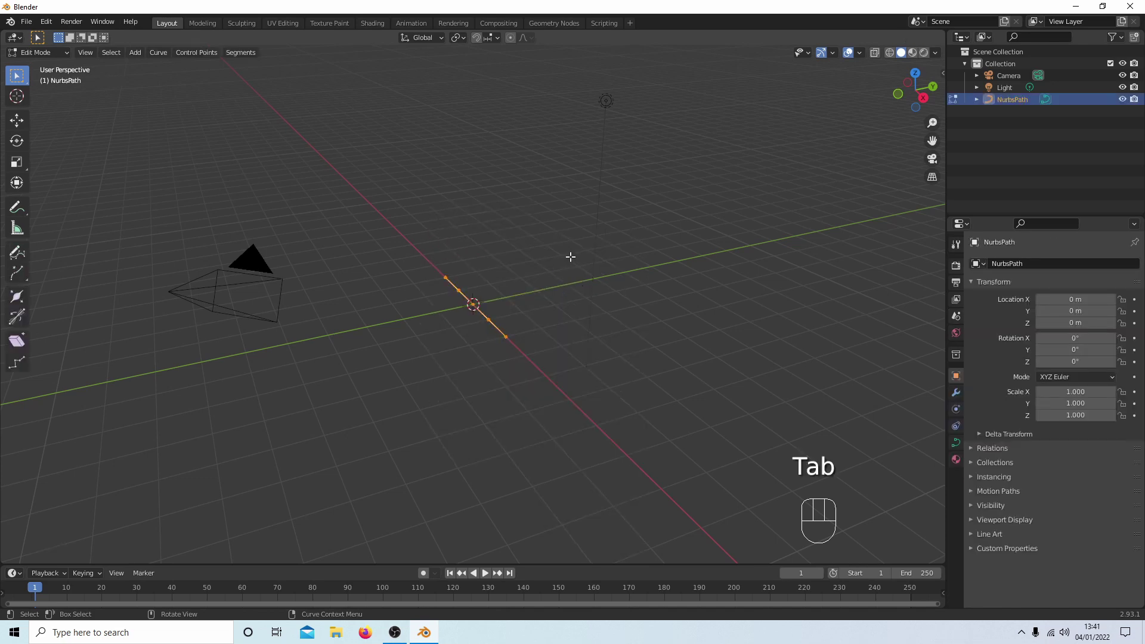
key(KP_1)
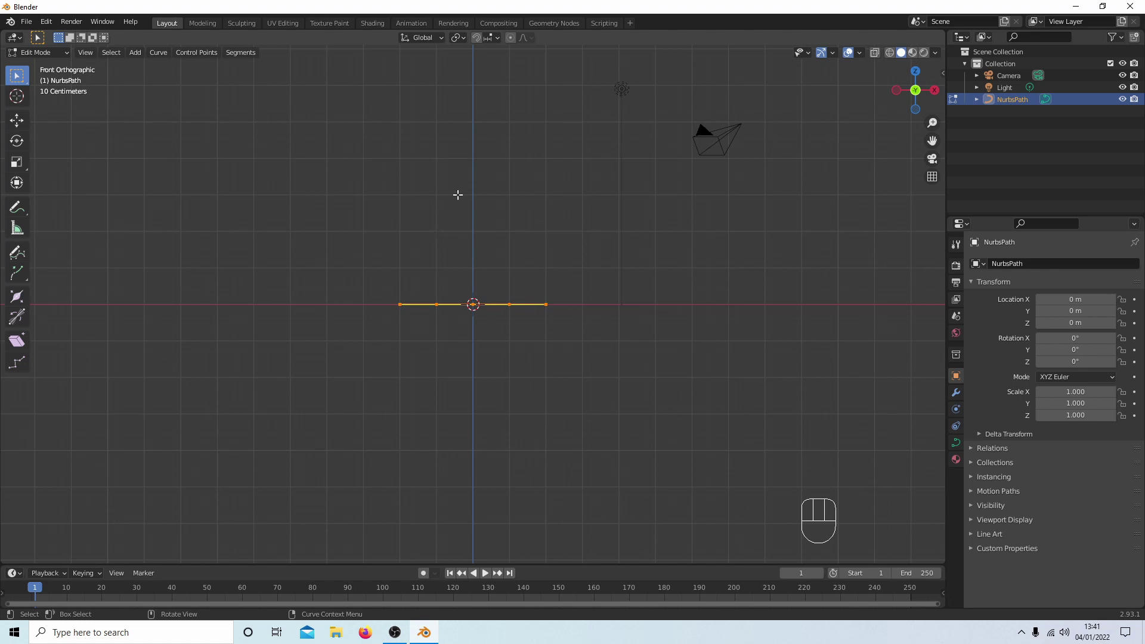
key(r)
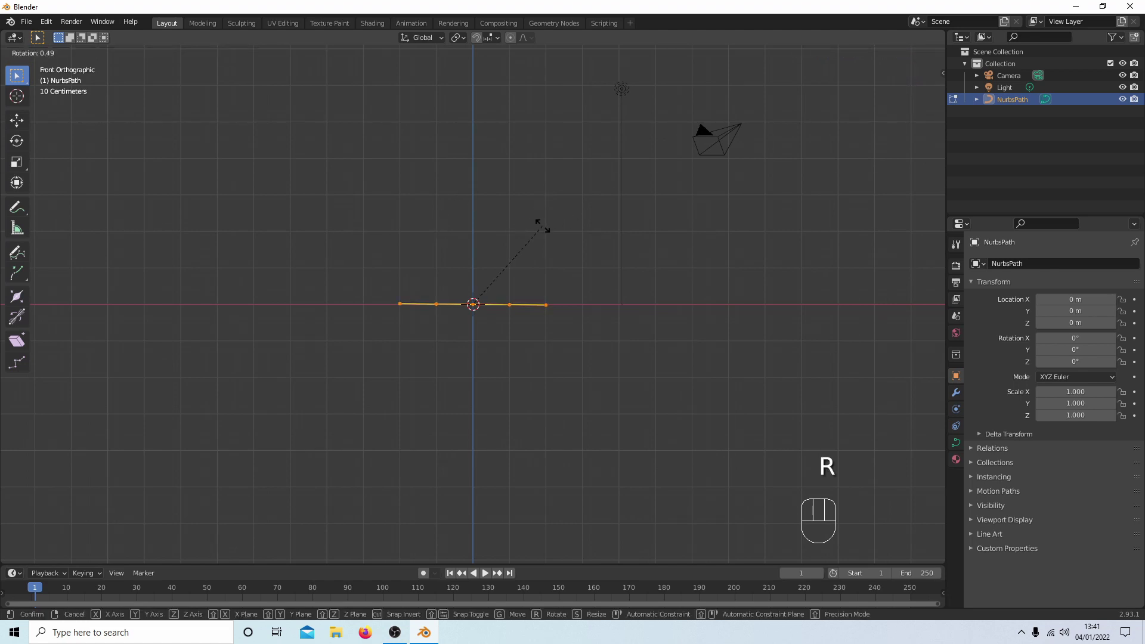
text(y)
text(90)
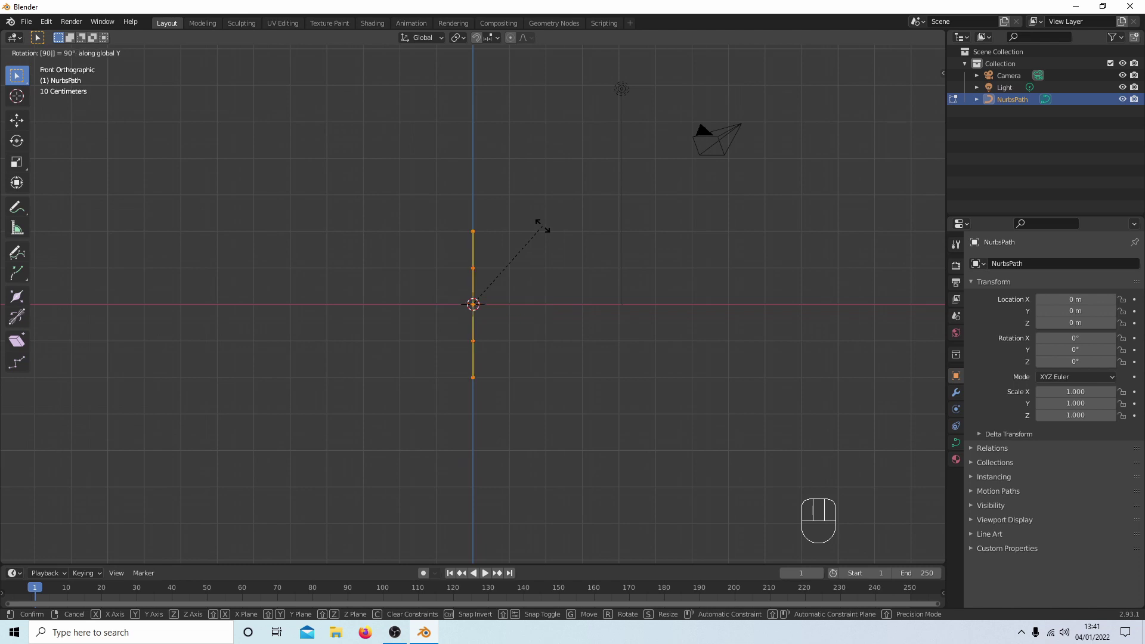
key(Return)
- With the Move tool active, extrude the path's top point about 1.54 m along the global X axis
scroll(544, 224, up, 4)
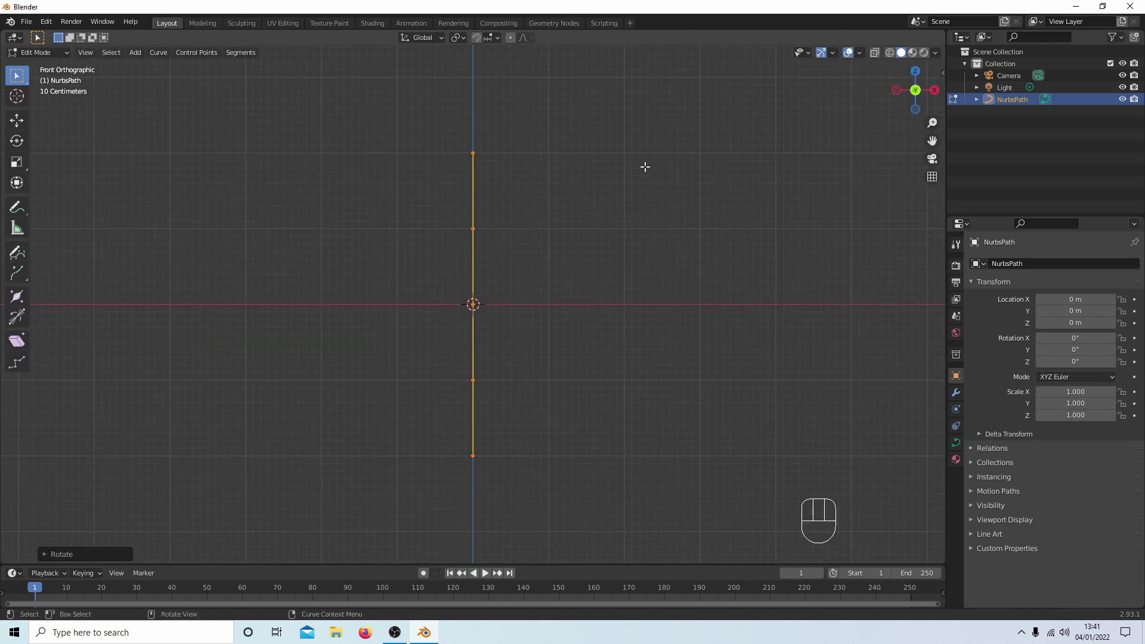
click(20, 125)
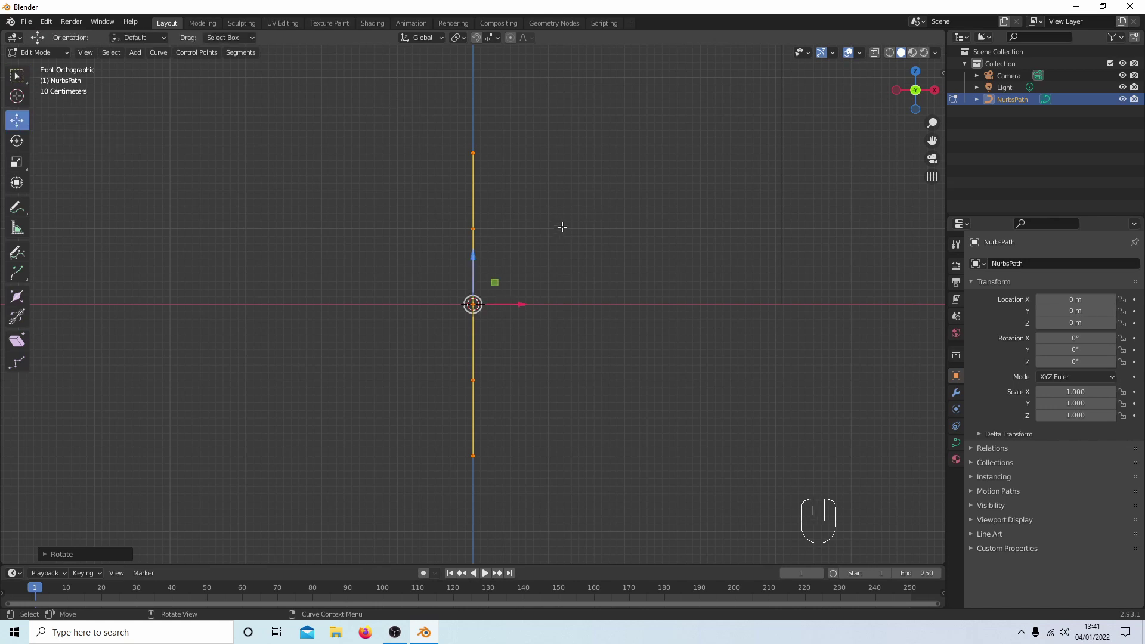
scroll(562, 224, up, 2)
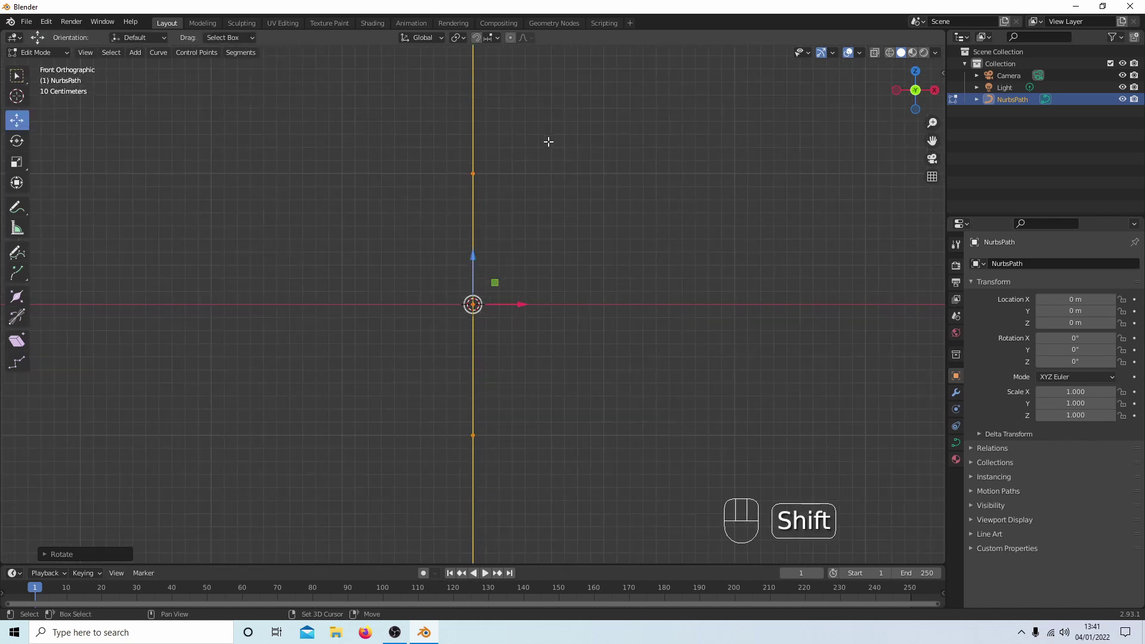
shift+middle_drag(547, 141, 534, 279)
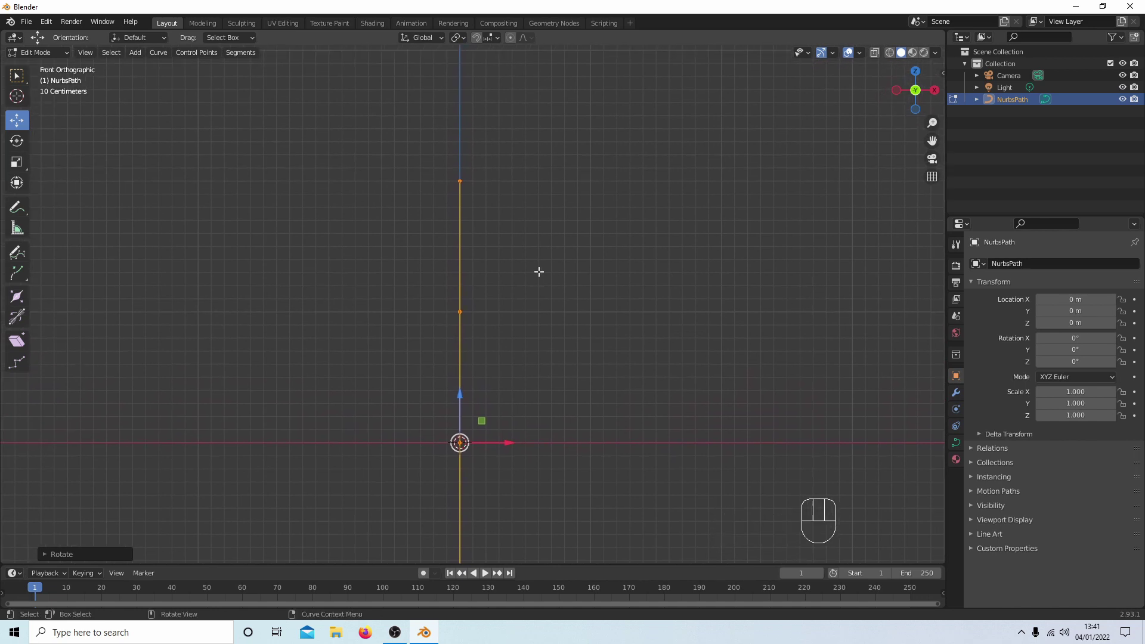
click(461, 182)
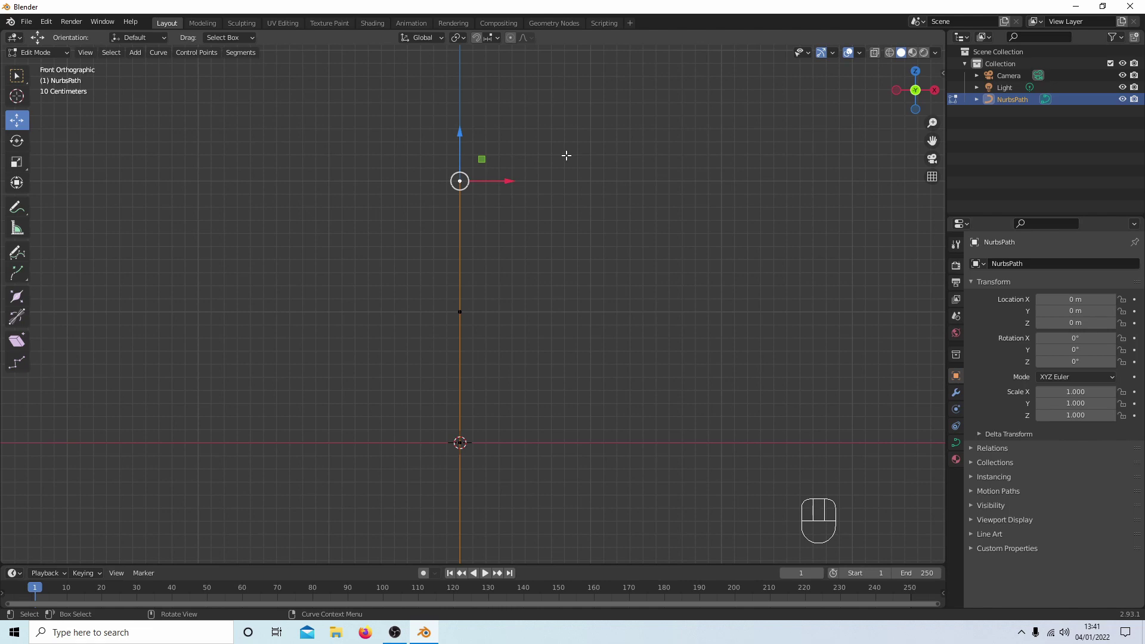
key(e)
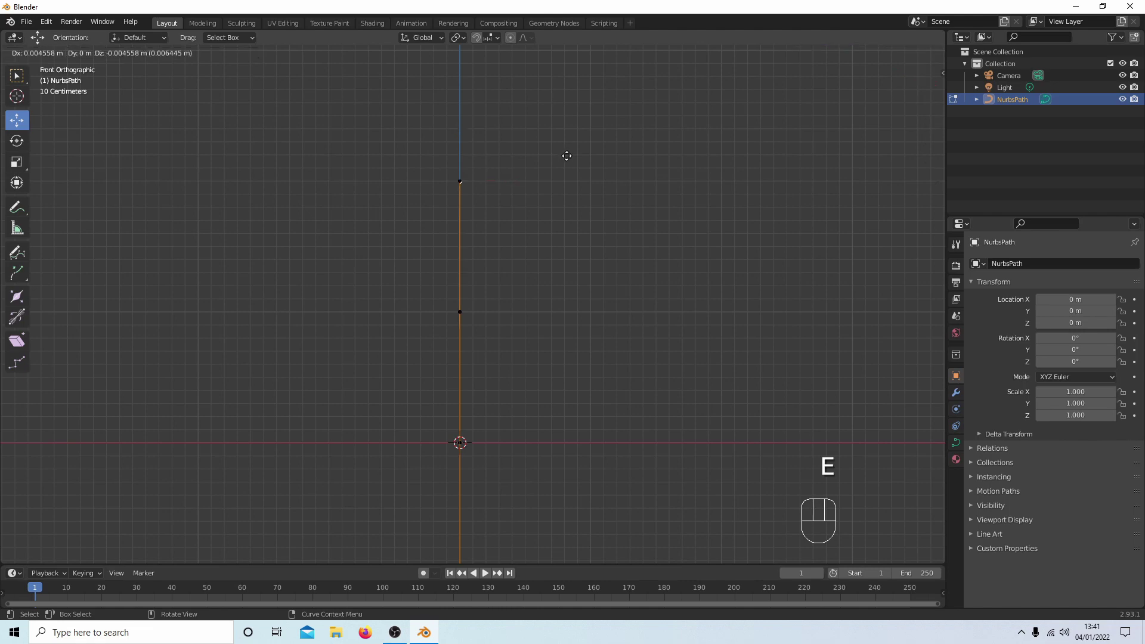
key(x)
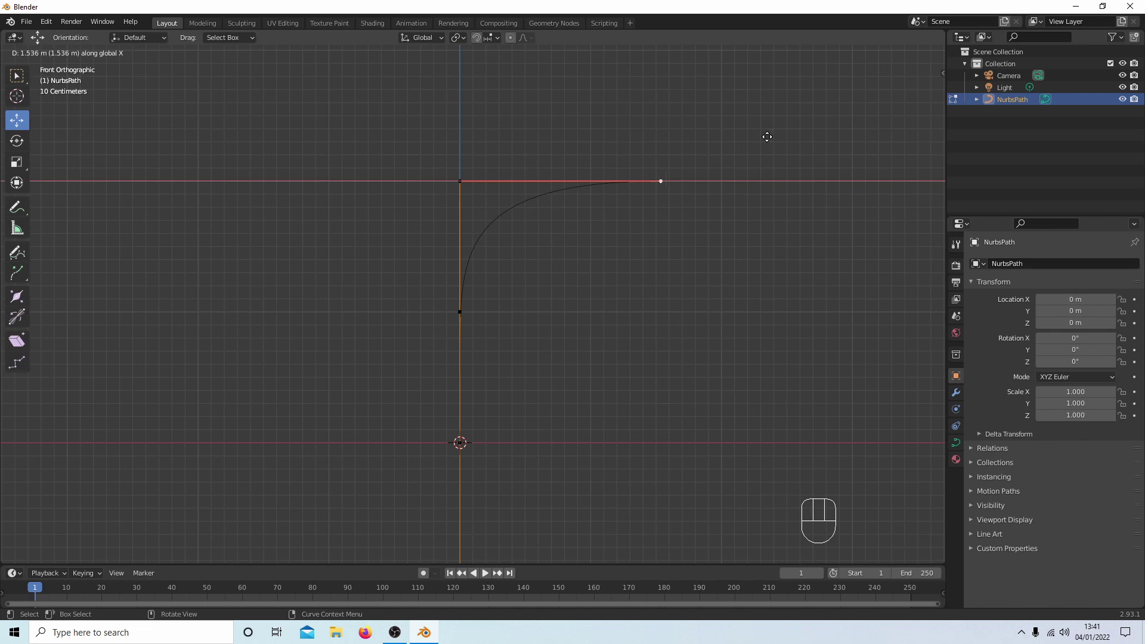
click(767, 137)
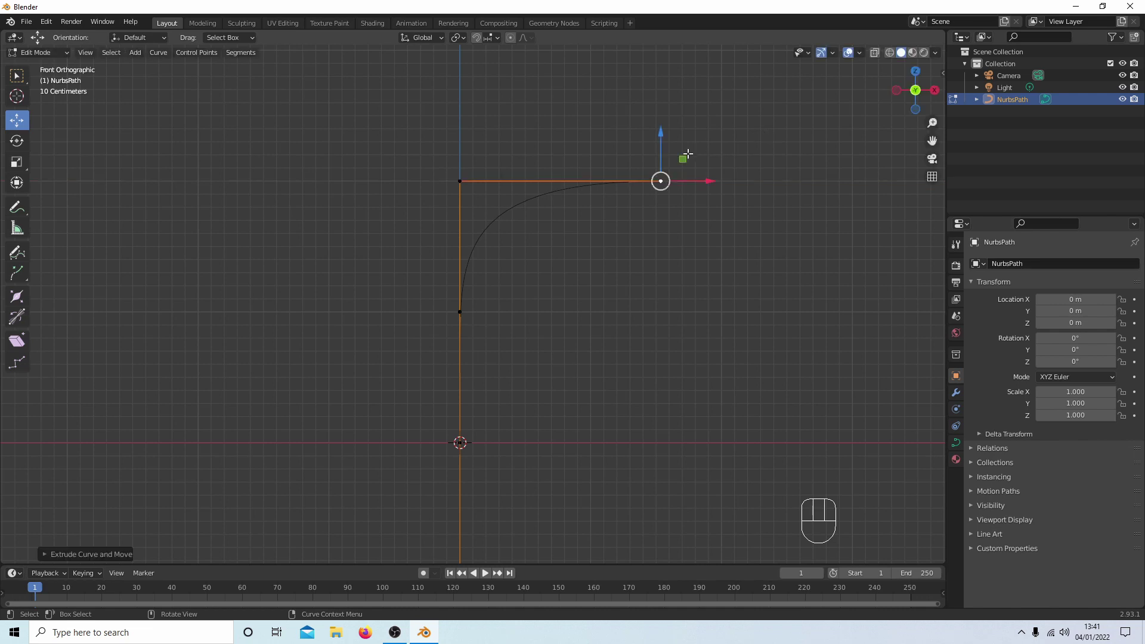
- Select all the curve's points and move them about 0.1 m along positive X, away from the Z axis
scroll(526, 124, down, 4)
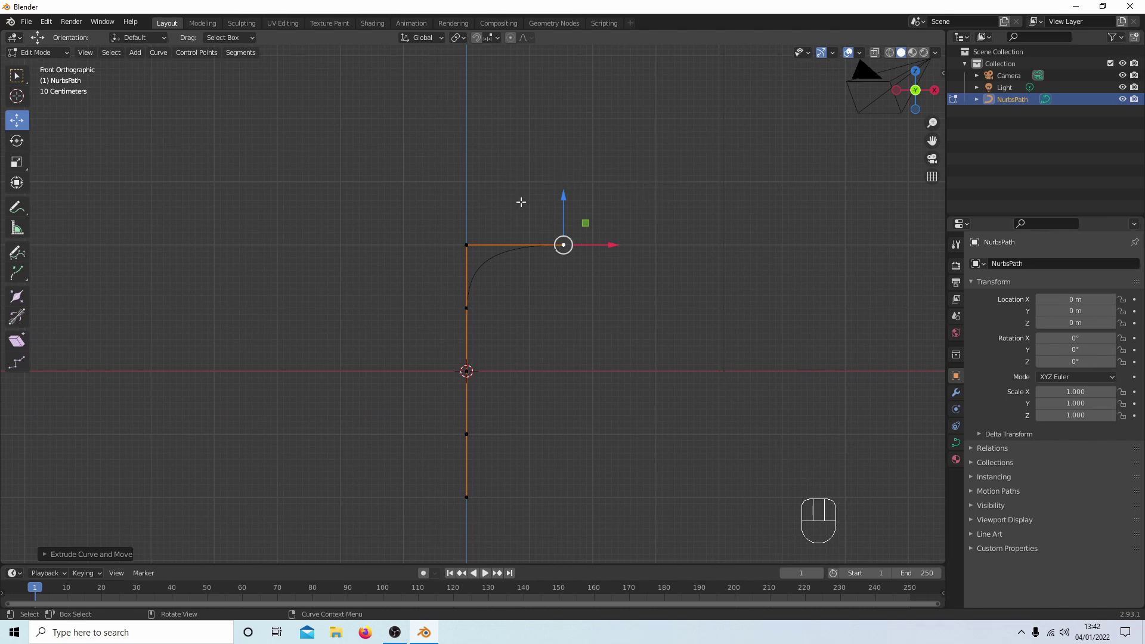
key(a)
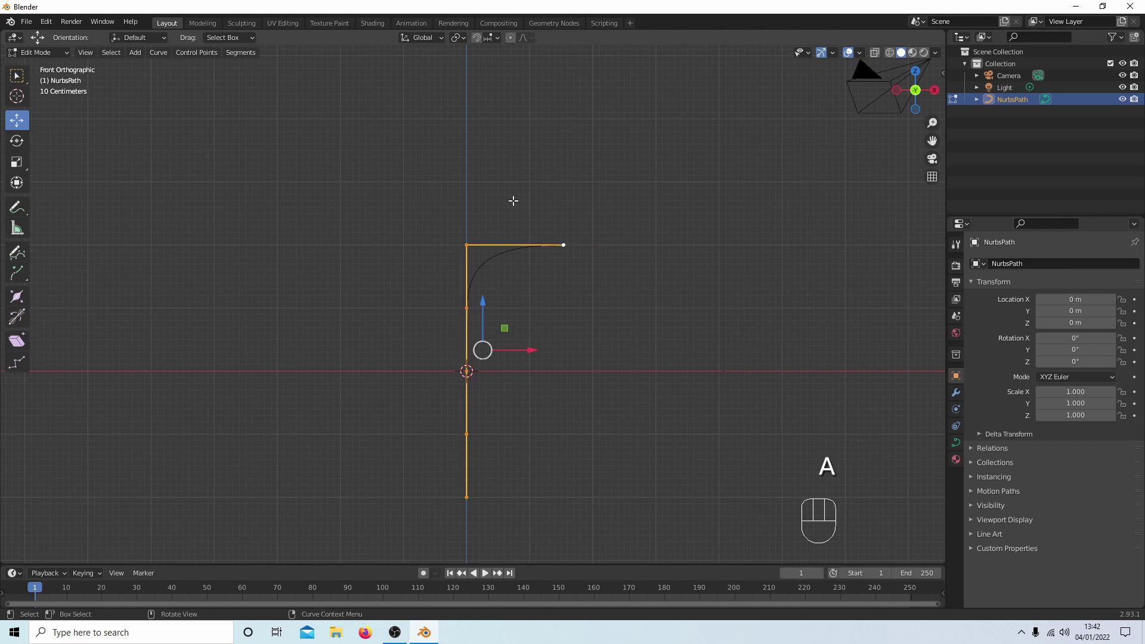
scroll(501, 184, up, 2)
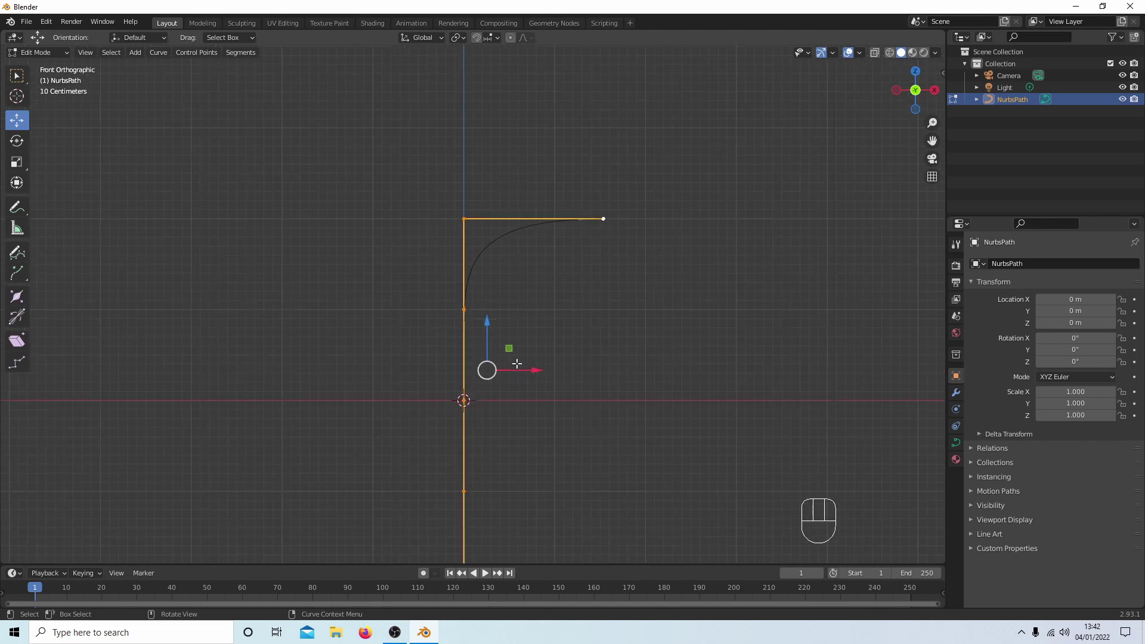
shift+middle_drag(529, 352, 516, 226)
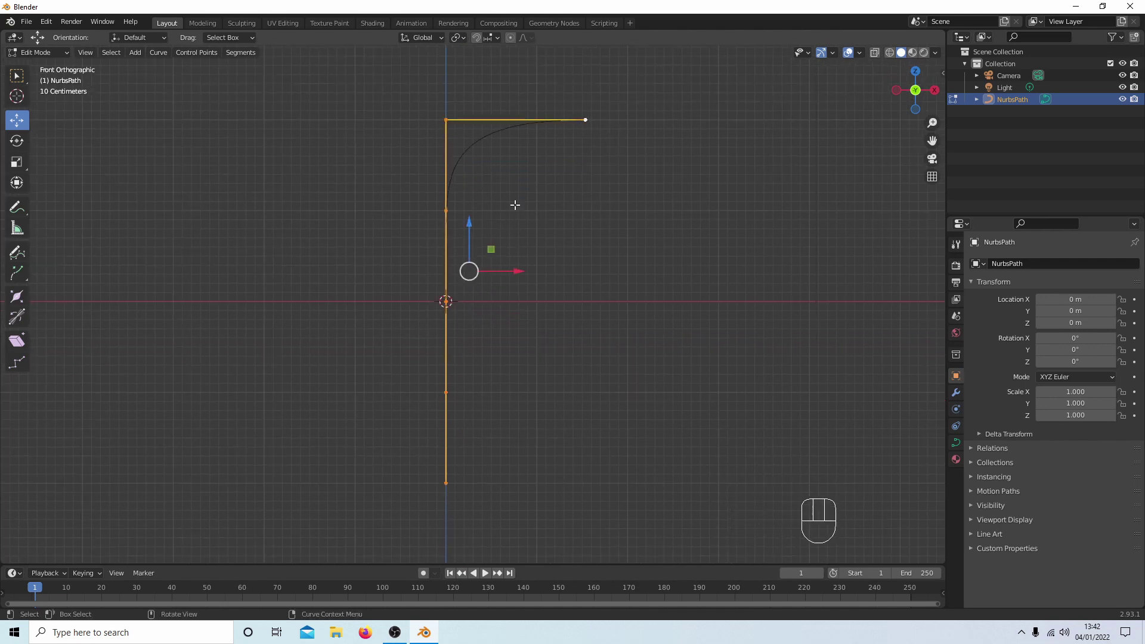
scroll(515, 205, up, 4)
scroll(521, 224, down, 2)
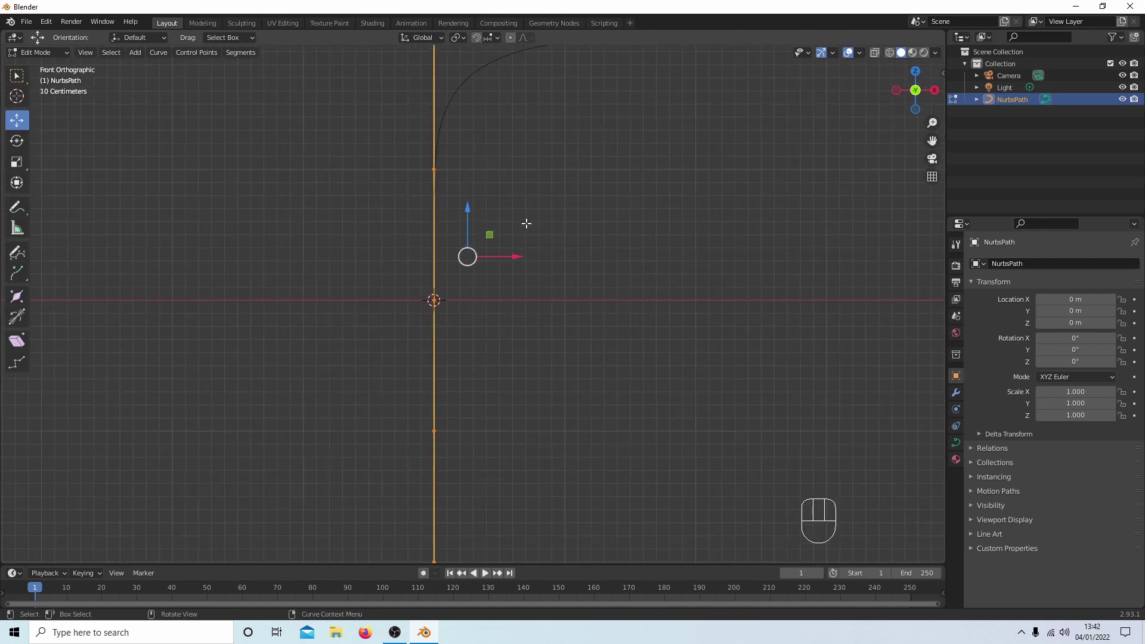
scroll(521, 199, up, 2)
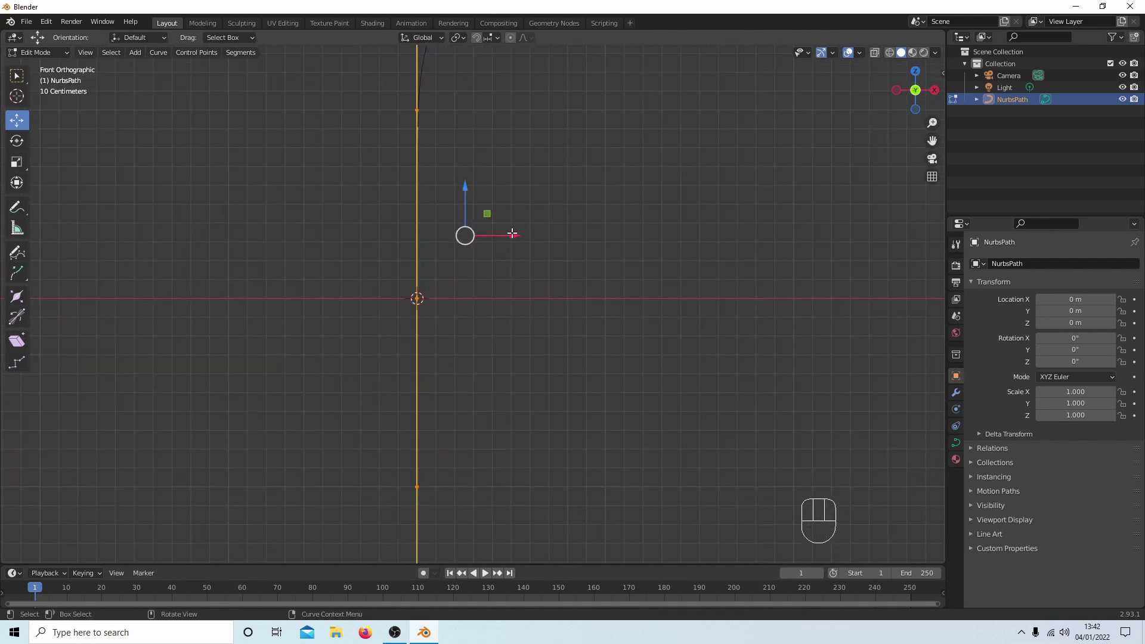
drag(514, 233, 536, 240)
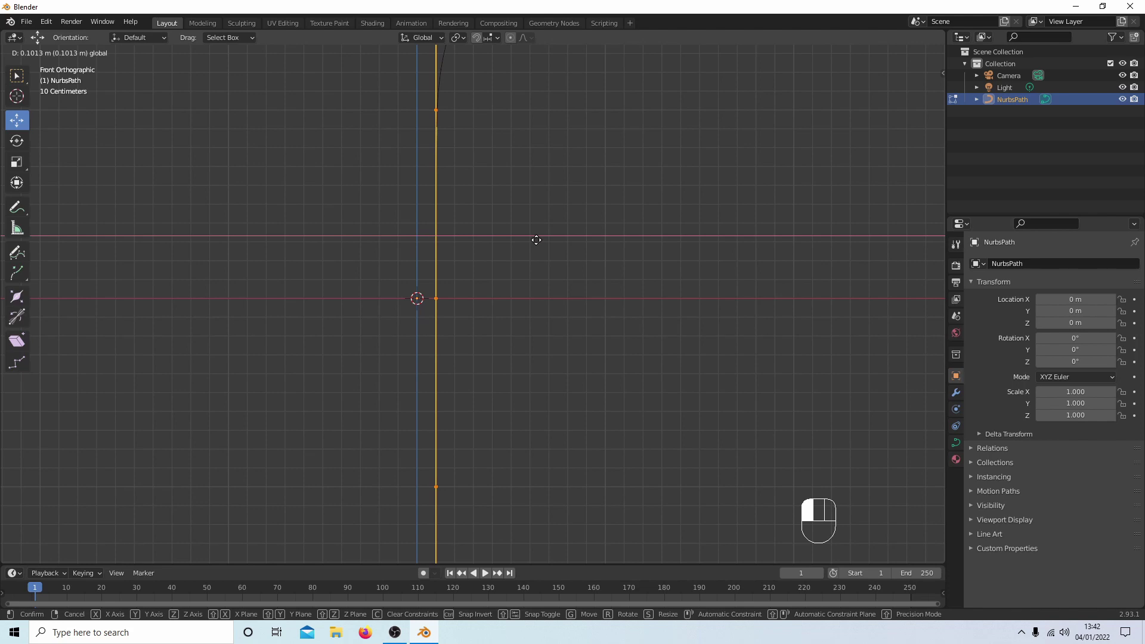
drag(537, 240, 536, 240)
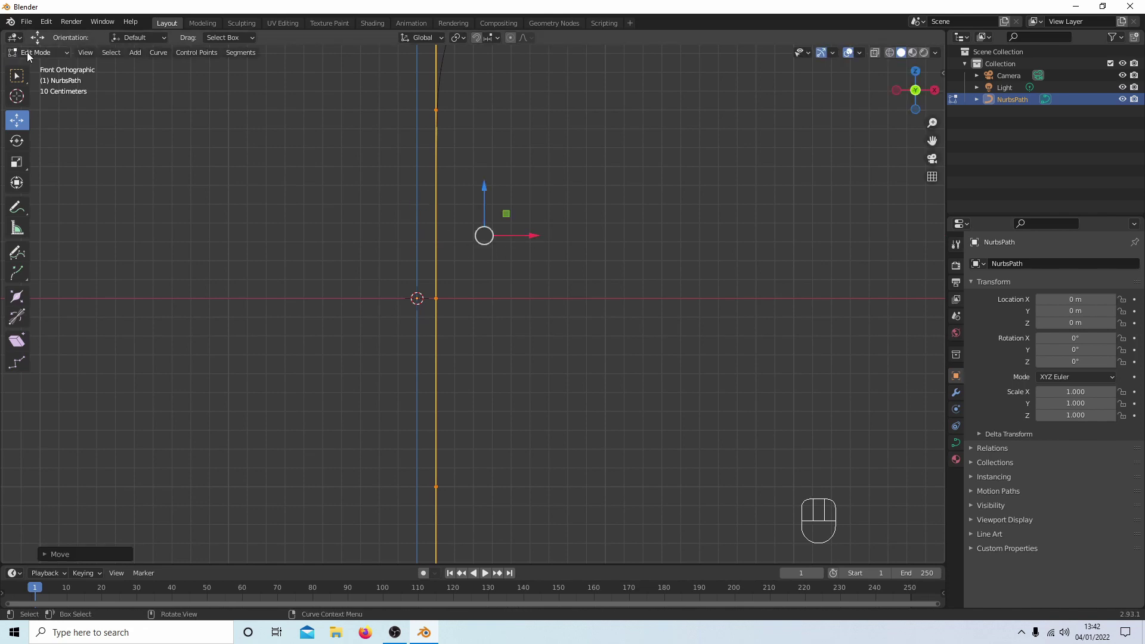
- Move the curve's upper corner point about 1.49 m along X and -1.59 m along Z, below the extruded end point
scroll(685, 197, down, 5)
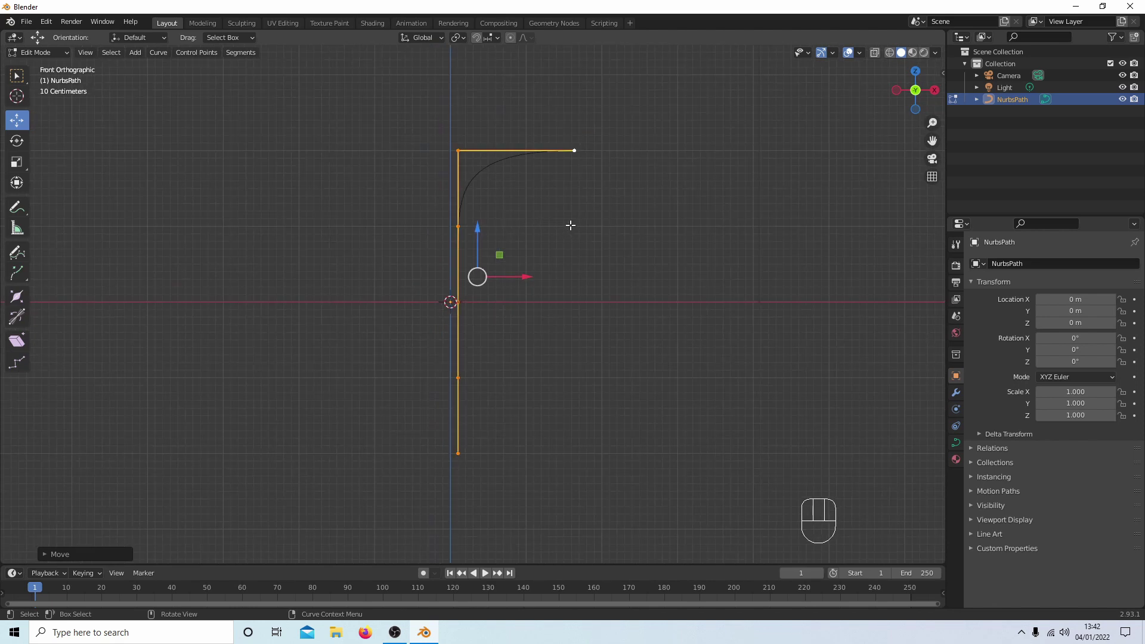
key(shift)
key(shift)
shift+middle_drag(542, 229, 540, 290)
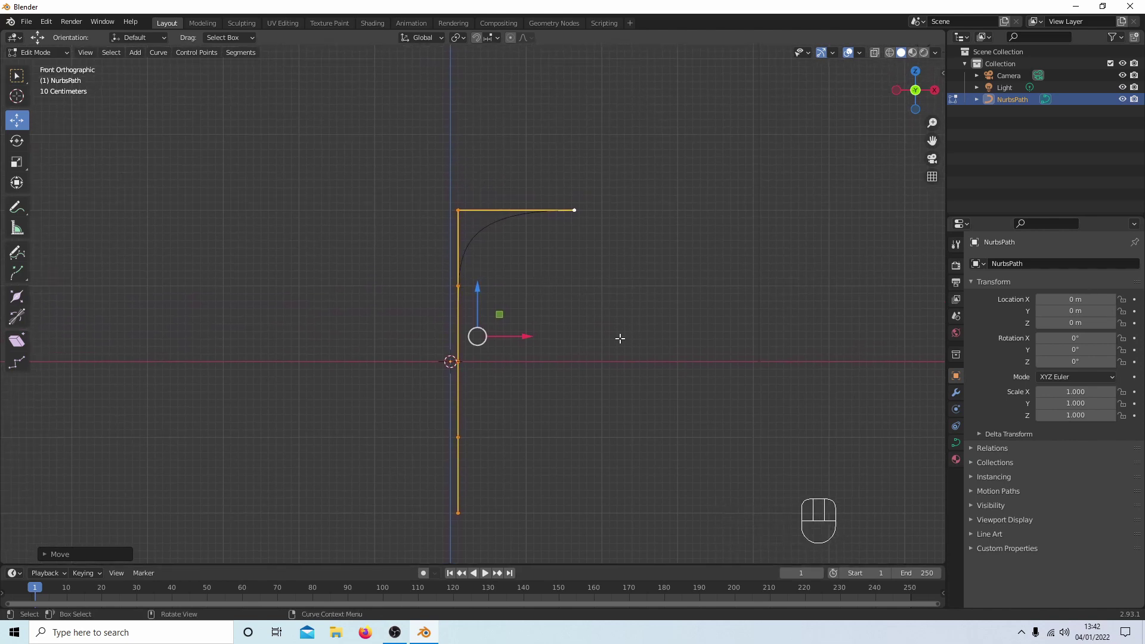
scroll(561, 295, up, 4)
scroll(573, 282, up, 1)
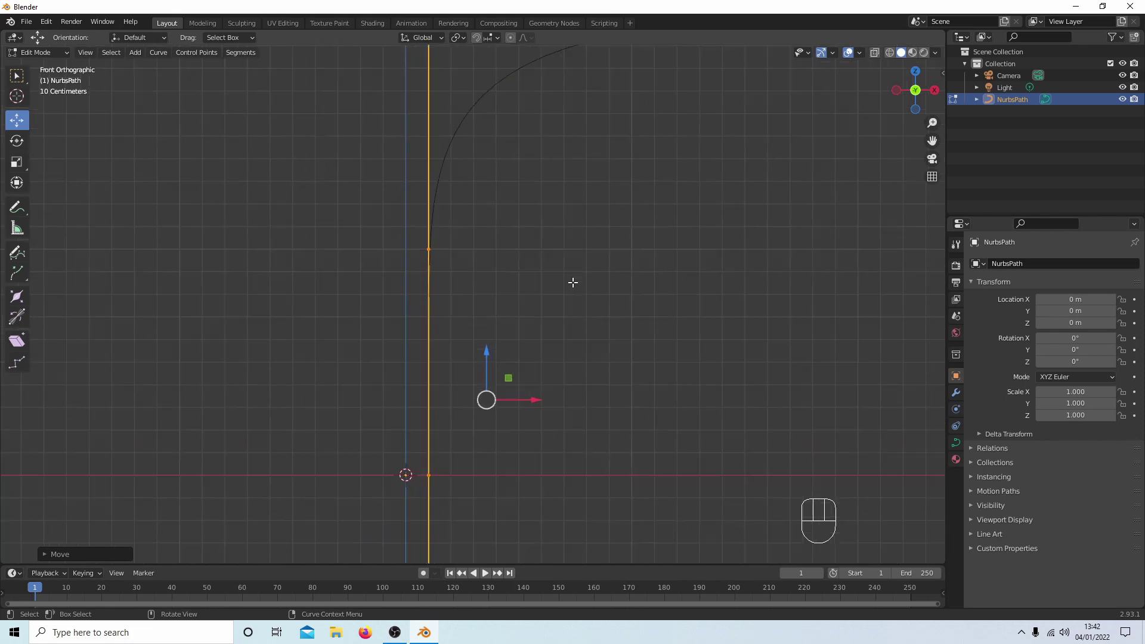
scroll(578, 282, down, 3)
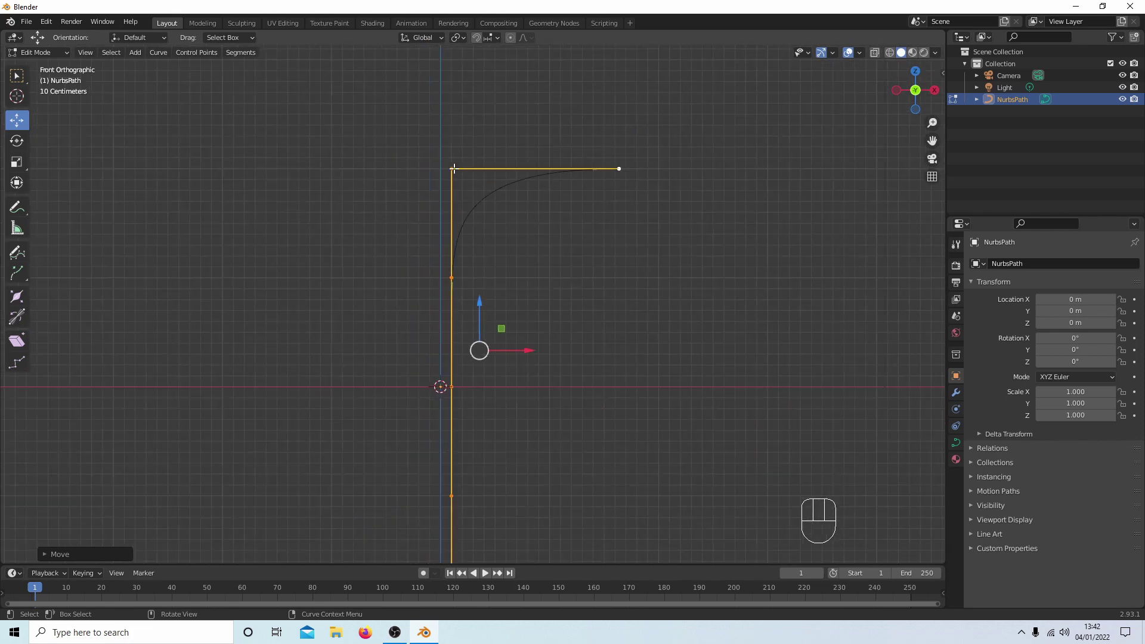
click(451, 167)
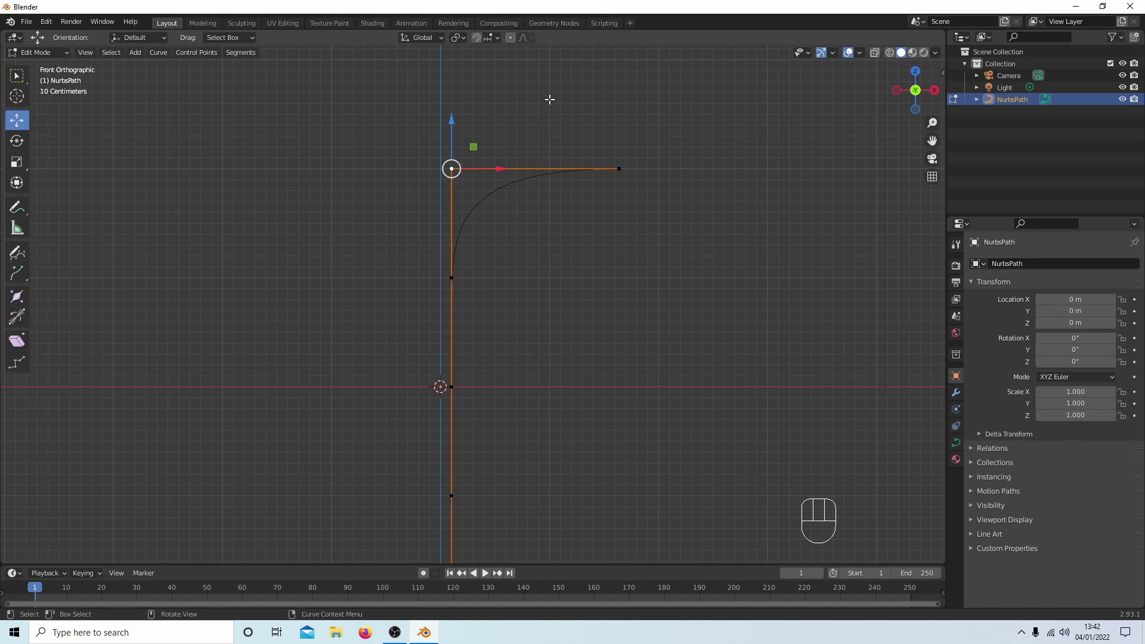
key(g)
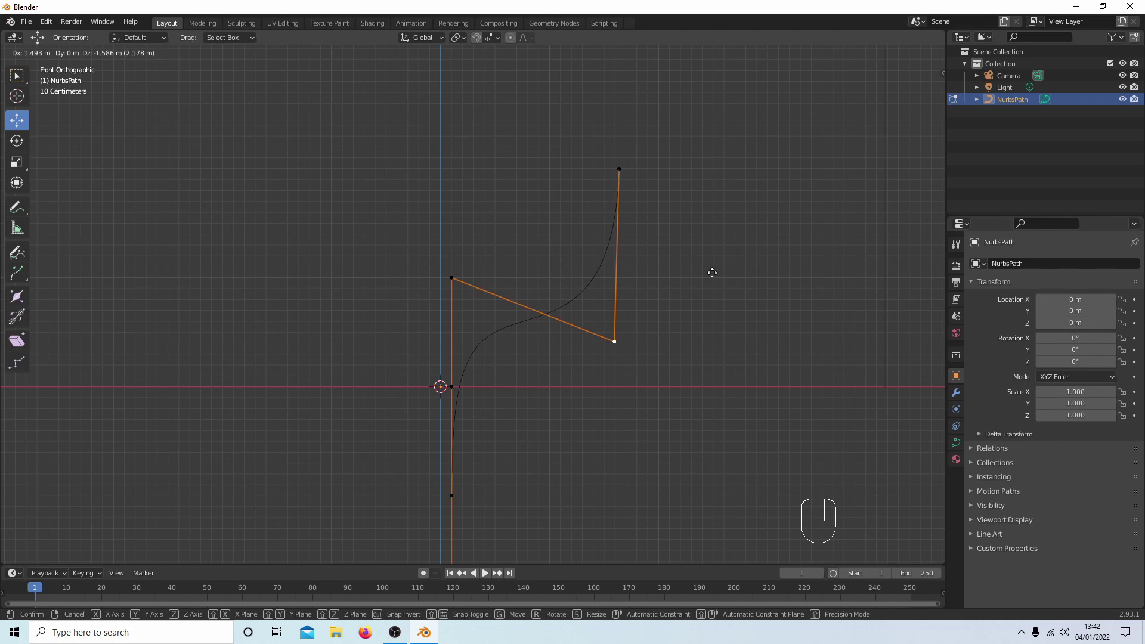
click(712, 273)
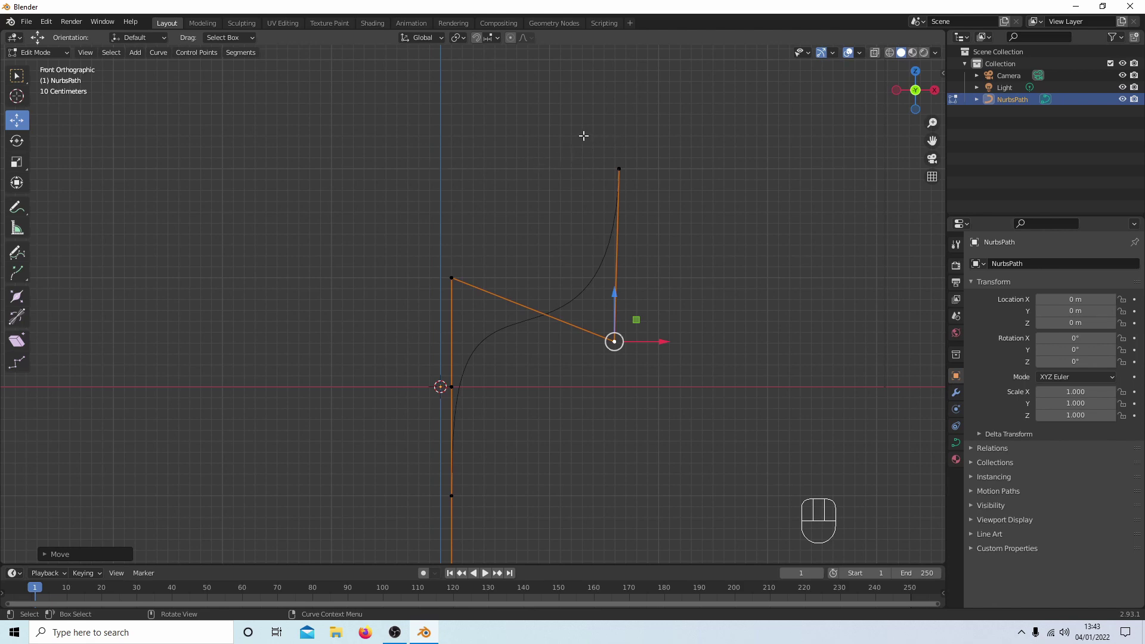
- Align the extruded end point and the point beneath it vertically by scaling them to 0 along X
drag(585, 136, 737, 371)
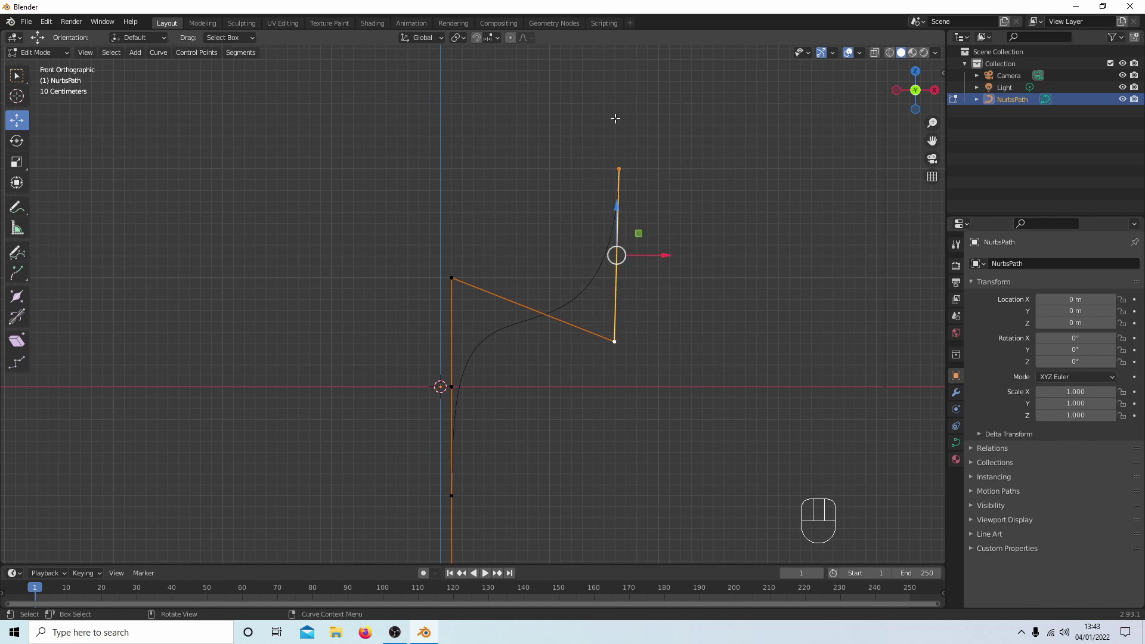
key(s)
key(x)
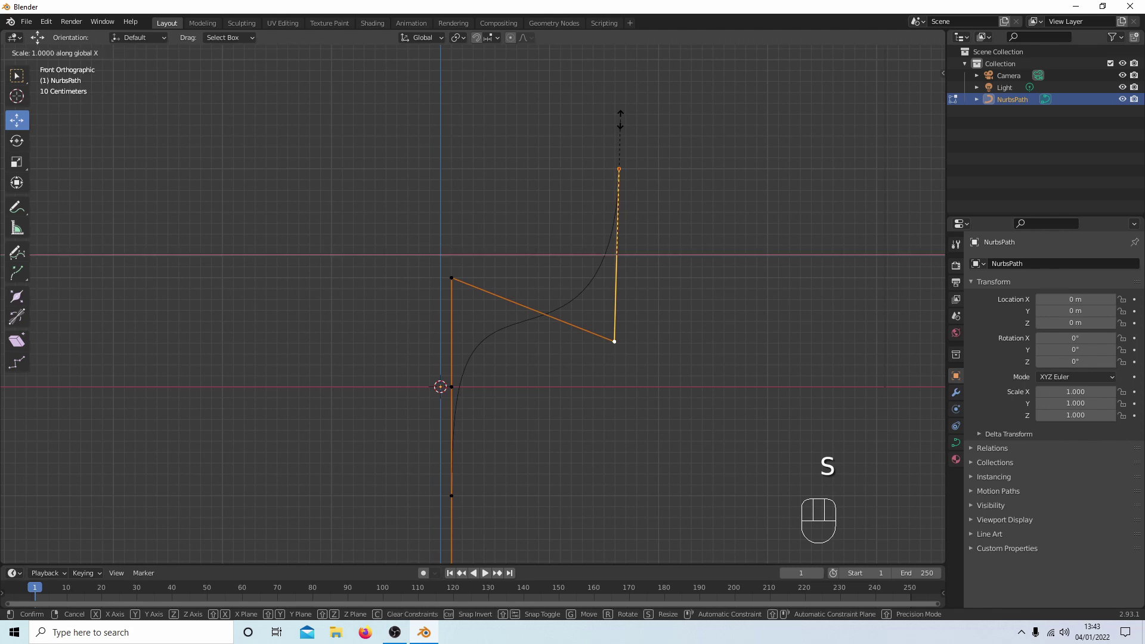
key(0)
key(Return)
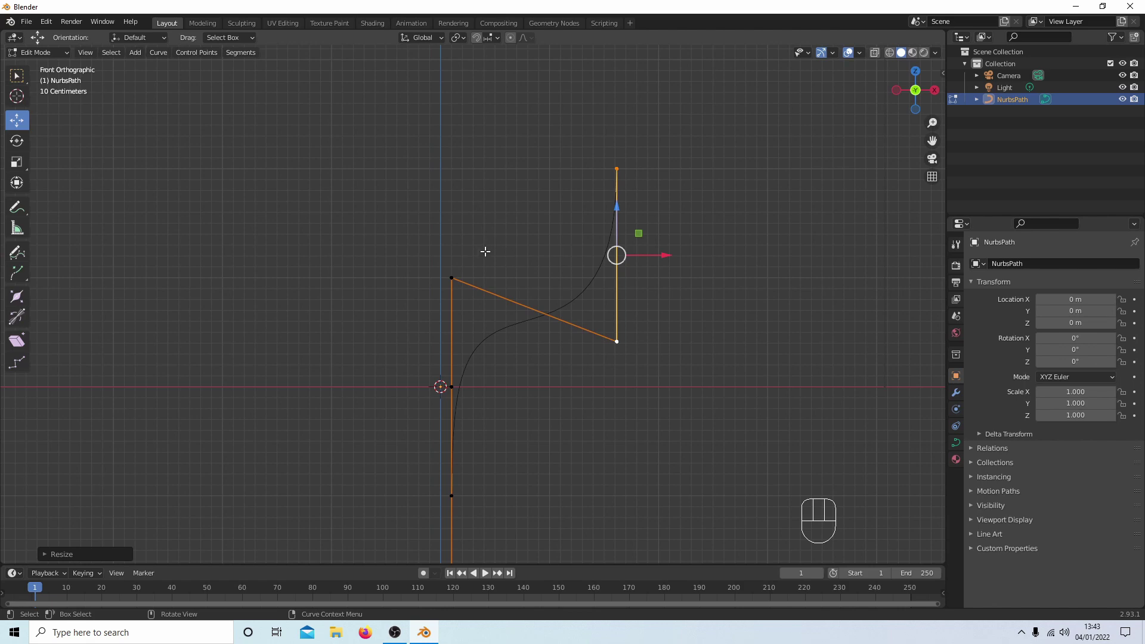
- Lower the curve's upper stem point along Z to just above the point on the X axis and view the curve in Object Mode
scroll(502, 247, up, 2)
shift+middle_drag(542, 237, 539, 171)
scroll(592, 163, down, 2)
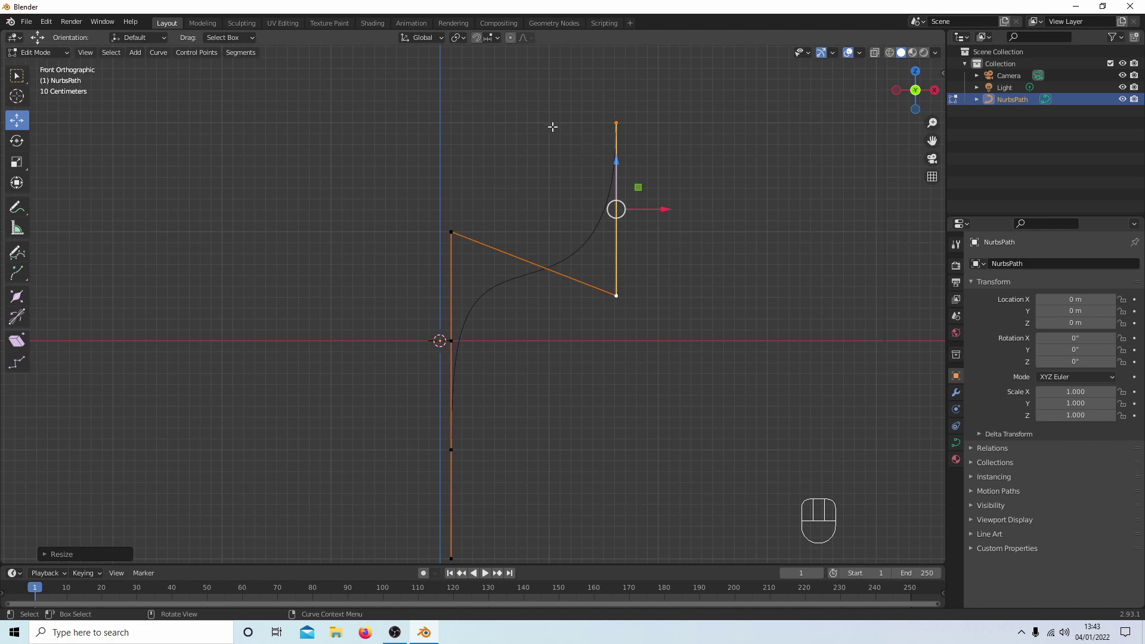
key(Tab)
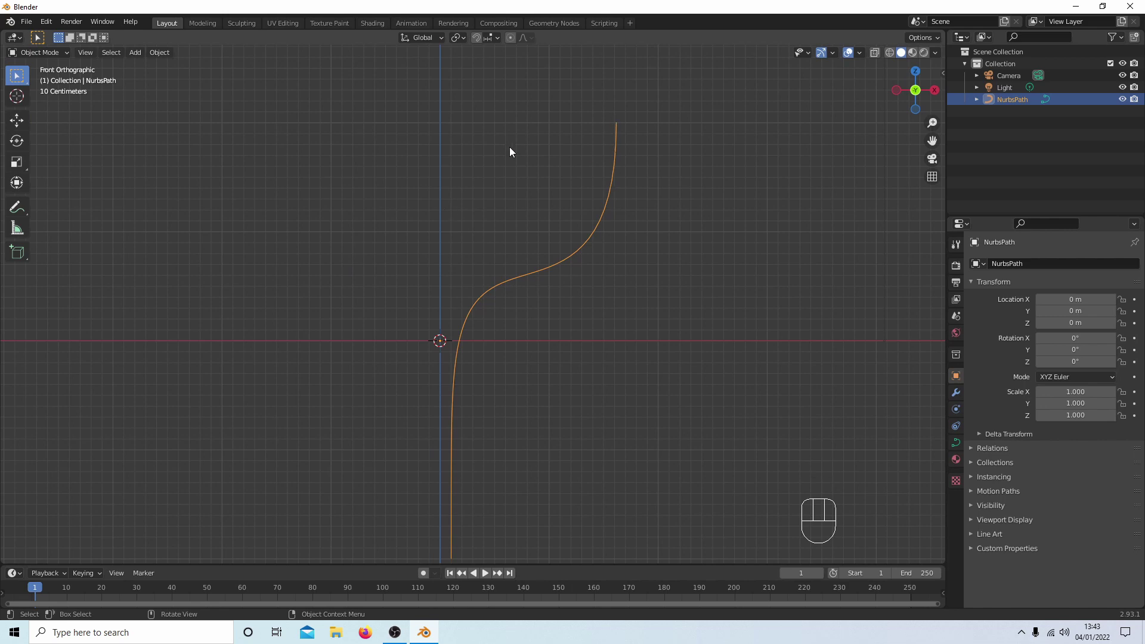
key(Tab)
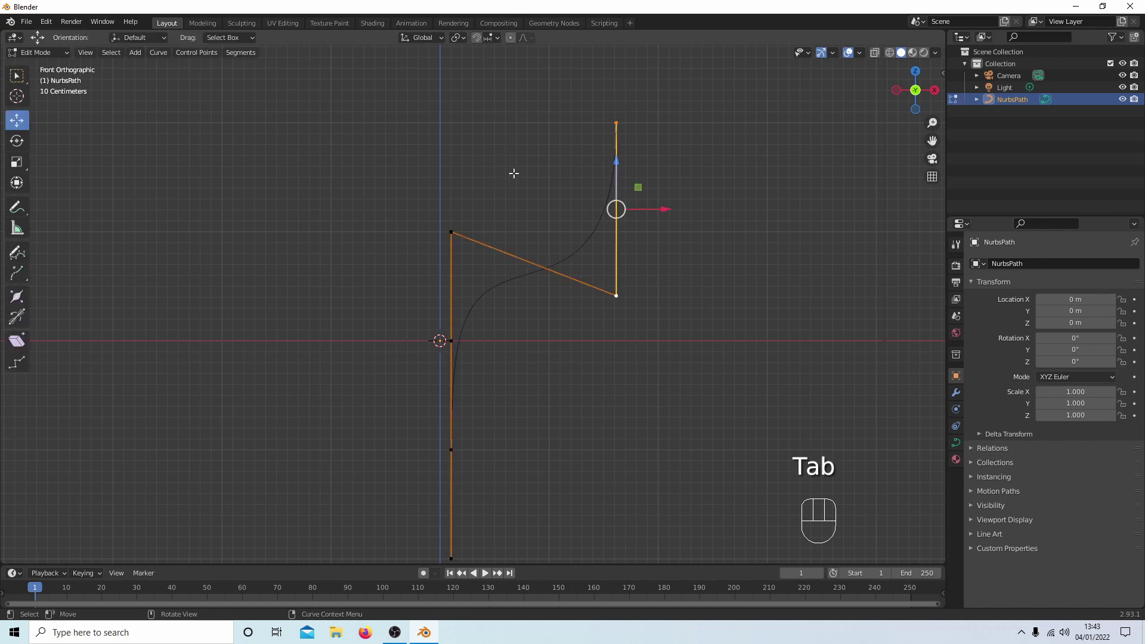
click(451, 232)
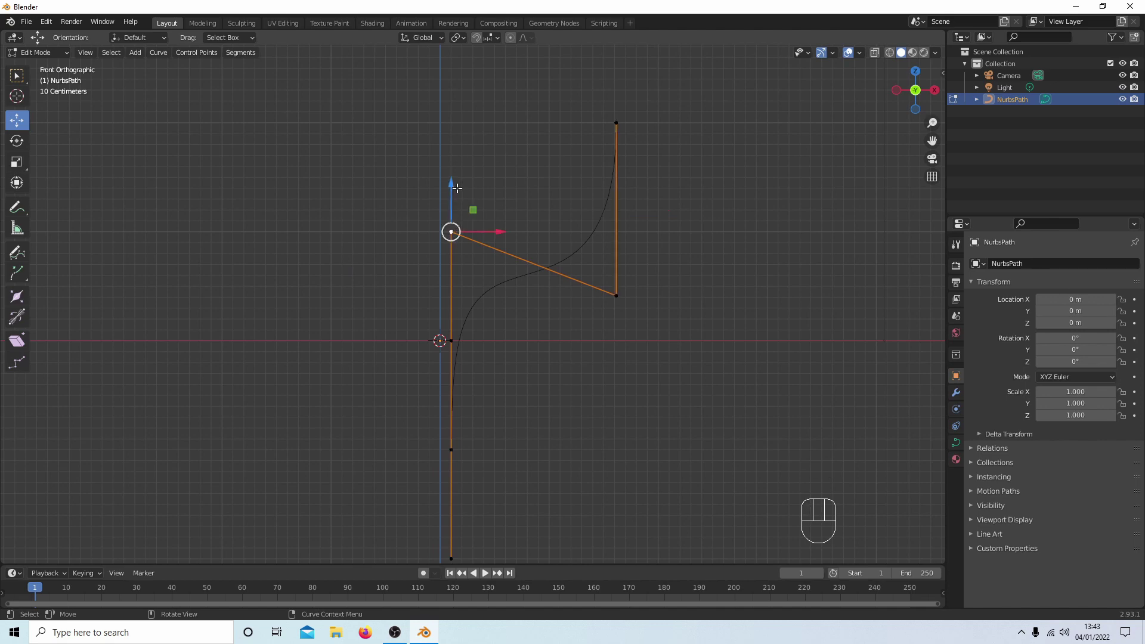
drag(452, 184, 463, 281)
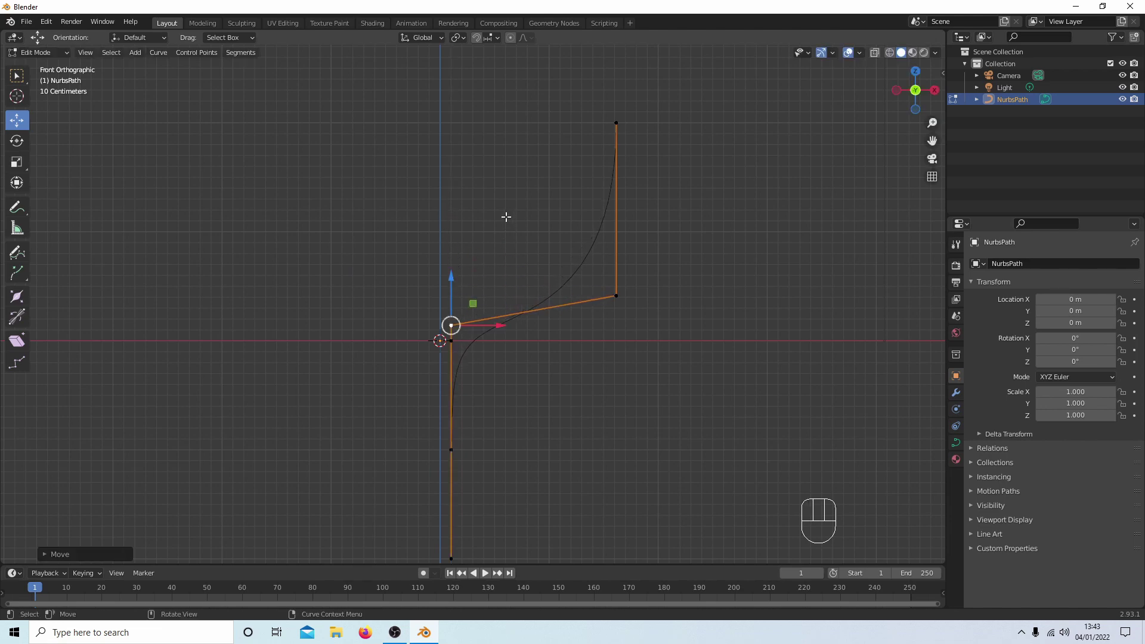
key(Tab)
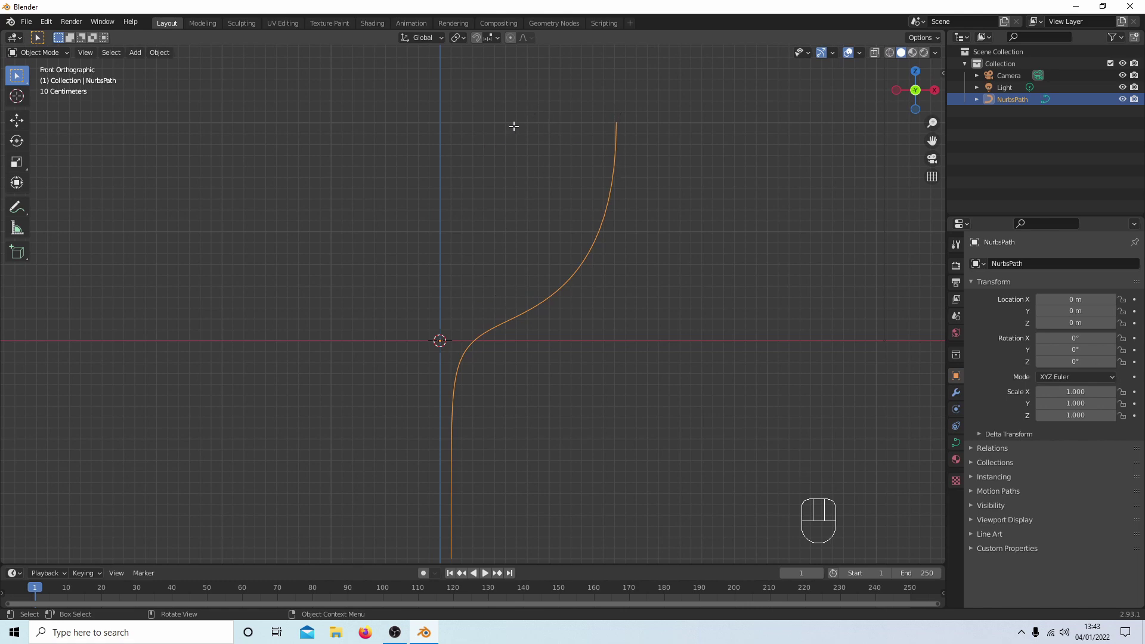
- Raise the control point on the X axis slightly along Z toward the point above it and view the curve in Object Mode
key(Tab)
scroll(500, 227, up, 1)
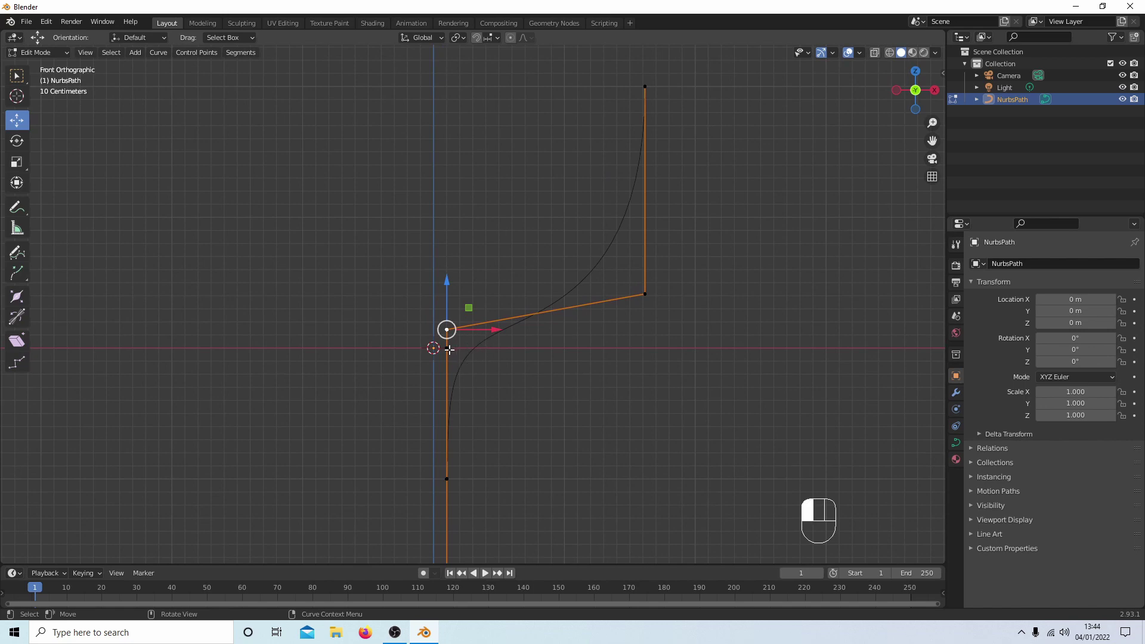
click(448, 348)
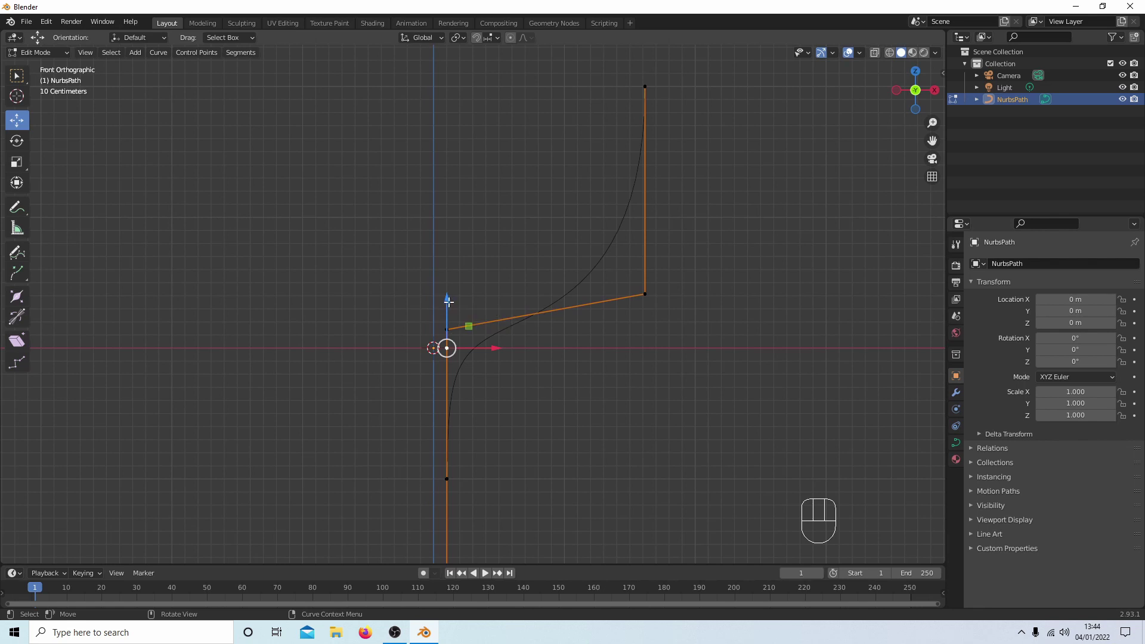
drag(448, 302, 454, 291)
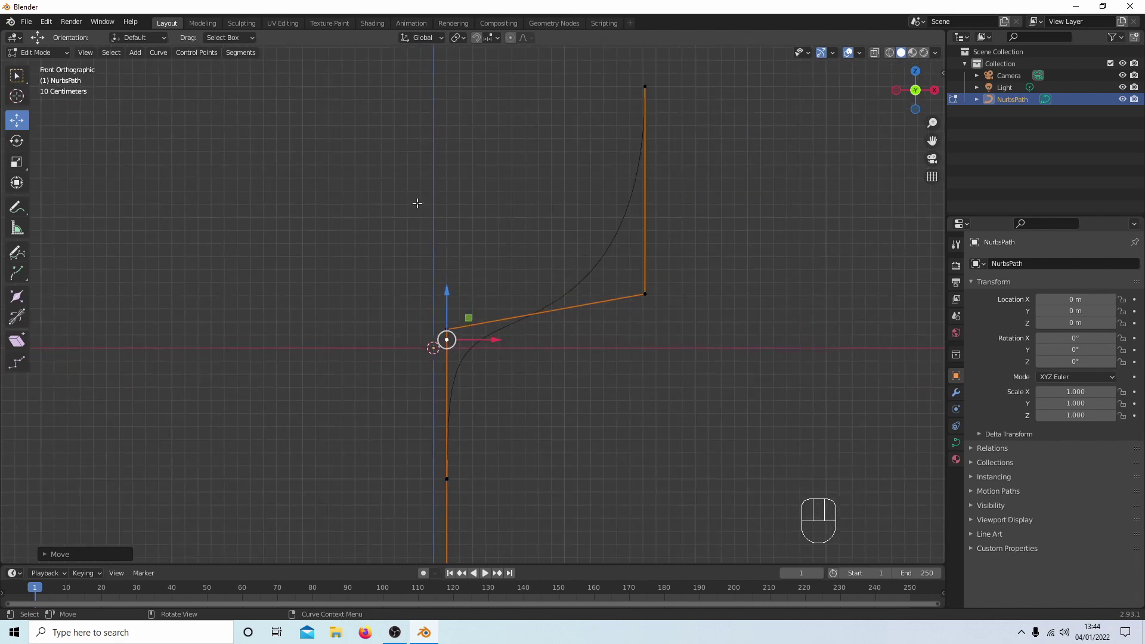
key(Tab)
scroll(472, 296, down, 4)
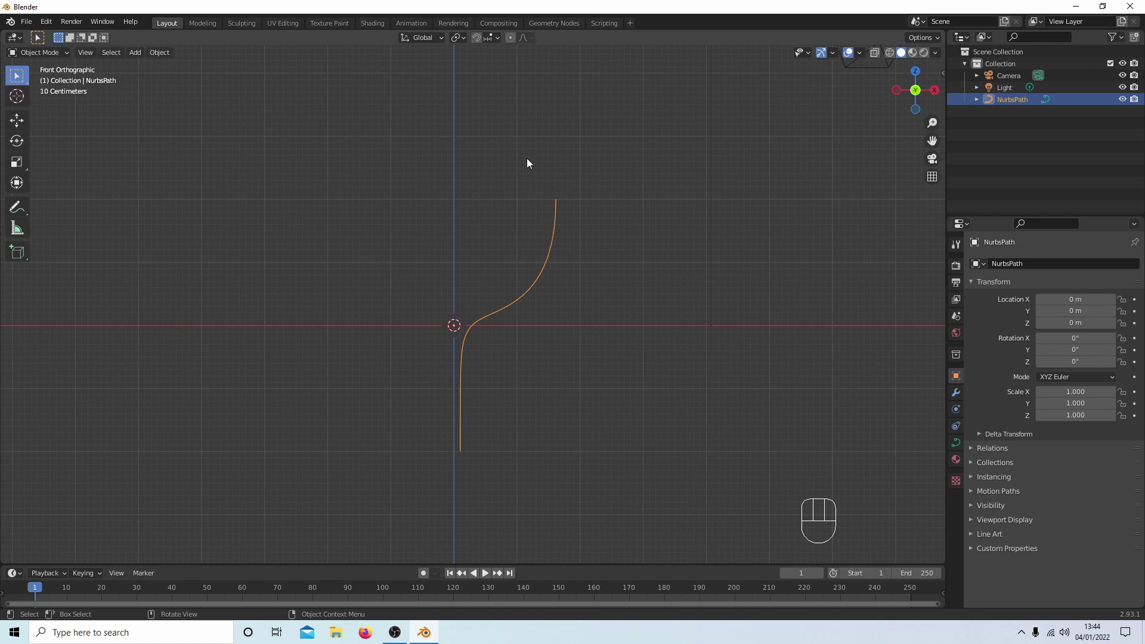
- Subdivide the segment between the two close points just above the X axis and view the curve in Object Mode
key(Tab)
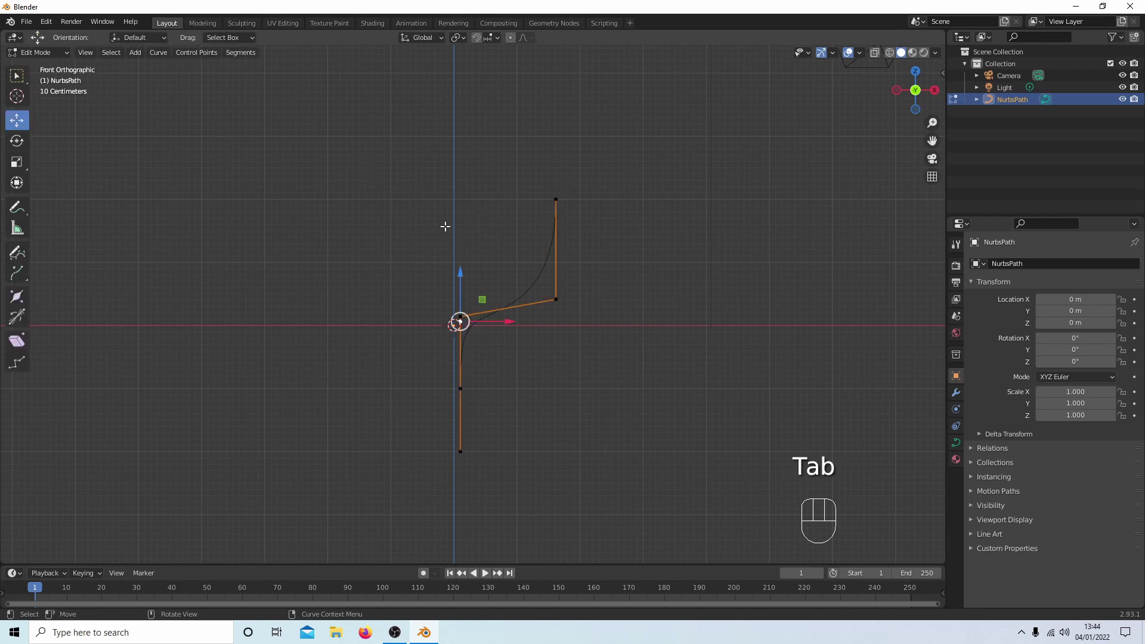
scroll(461, 225, up, 7)
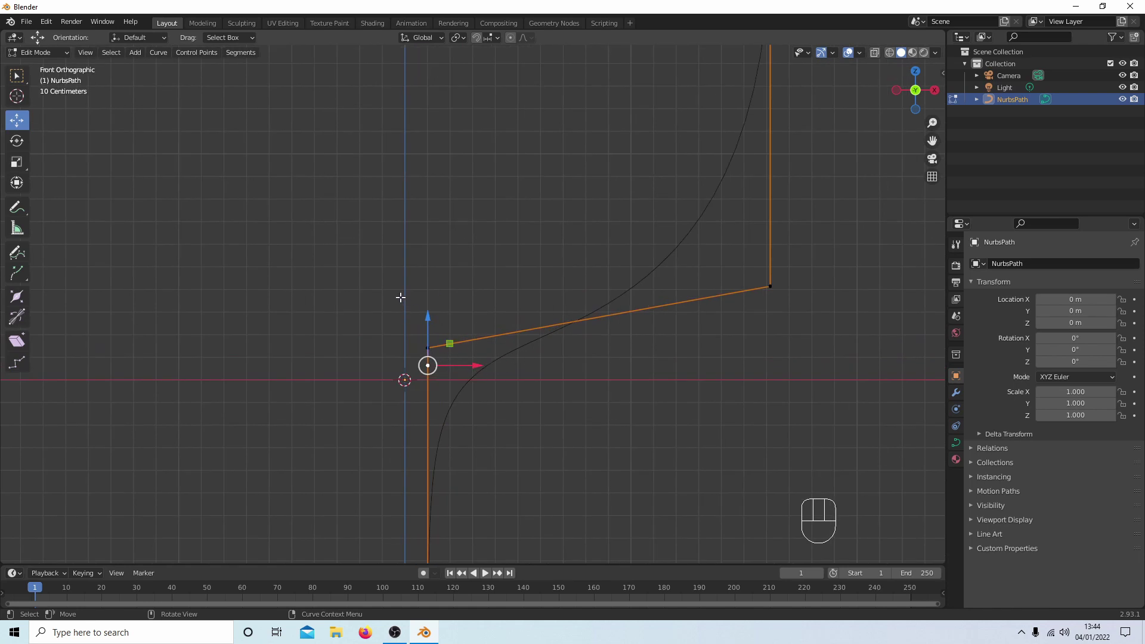
drag(400, 297, 468, 374)
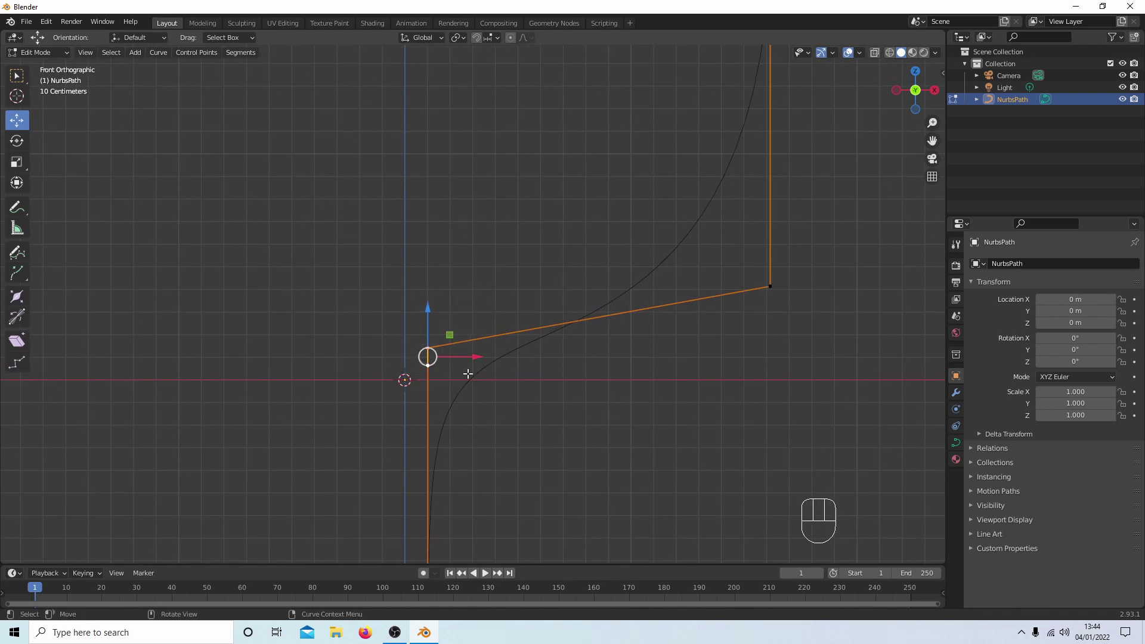
right_click(449, 203)
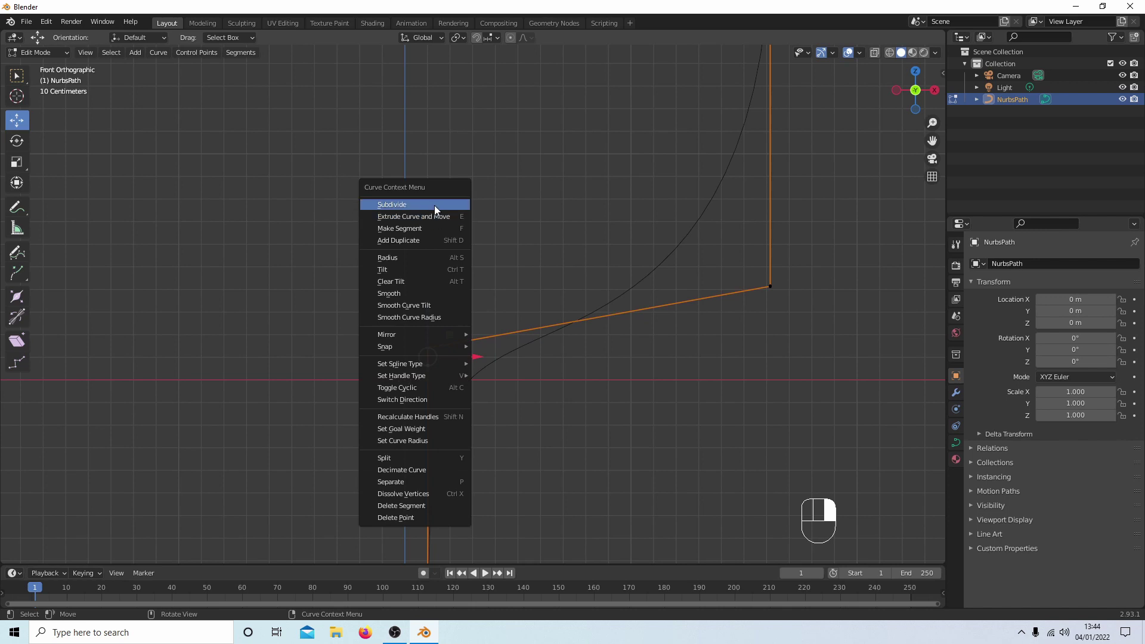
click(434, 205)
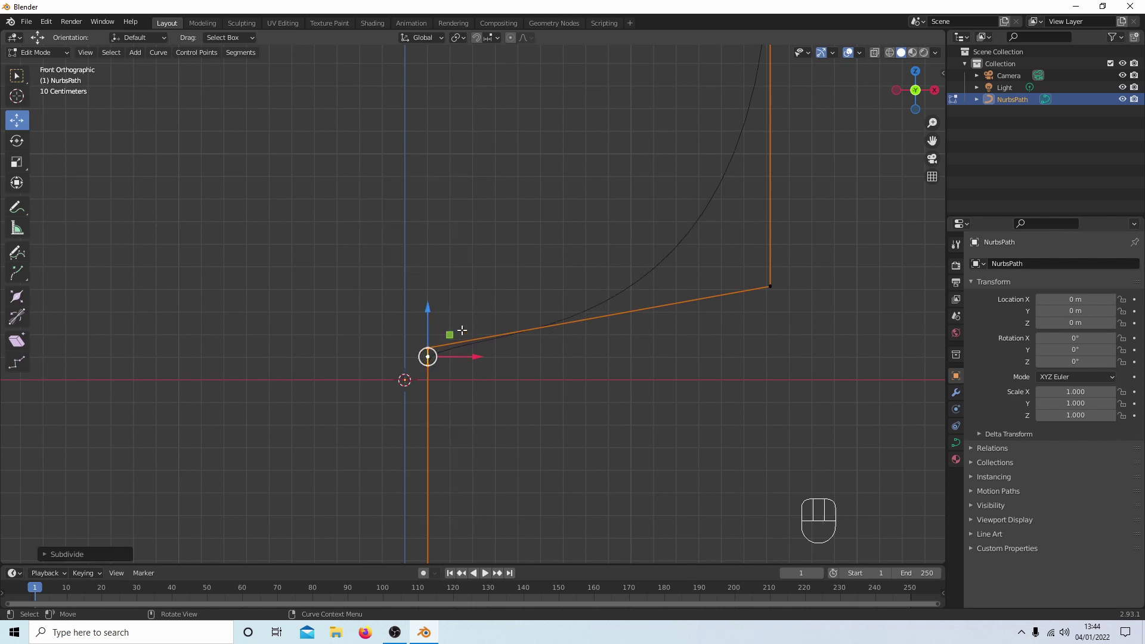
click(44, 53)
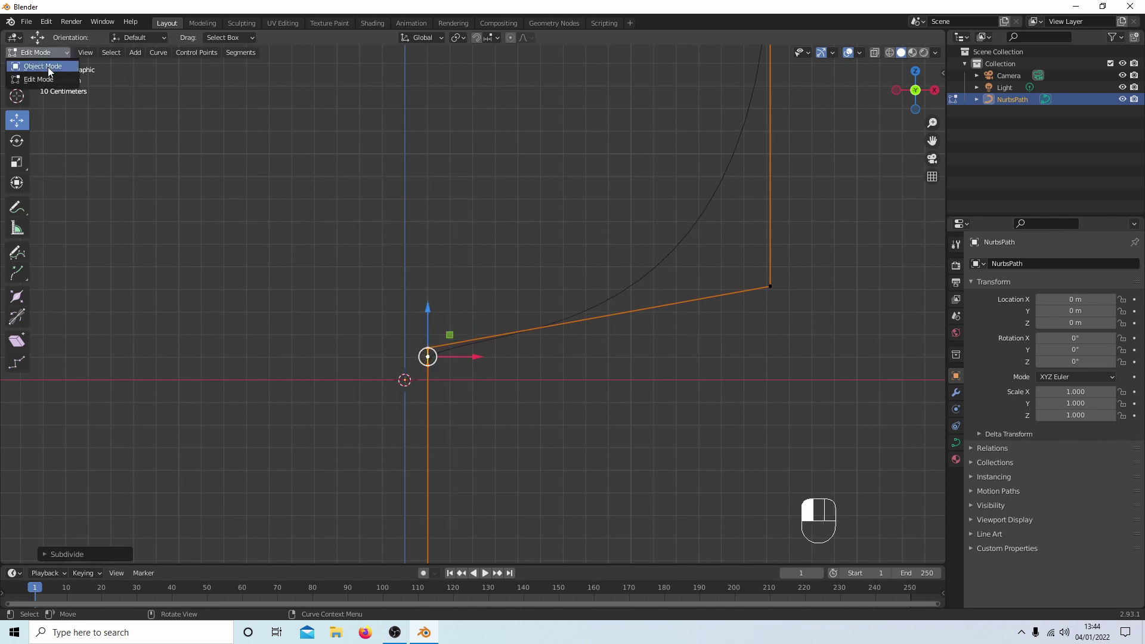
click(48, 66)
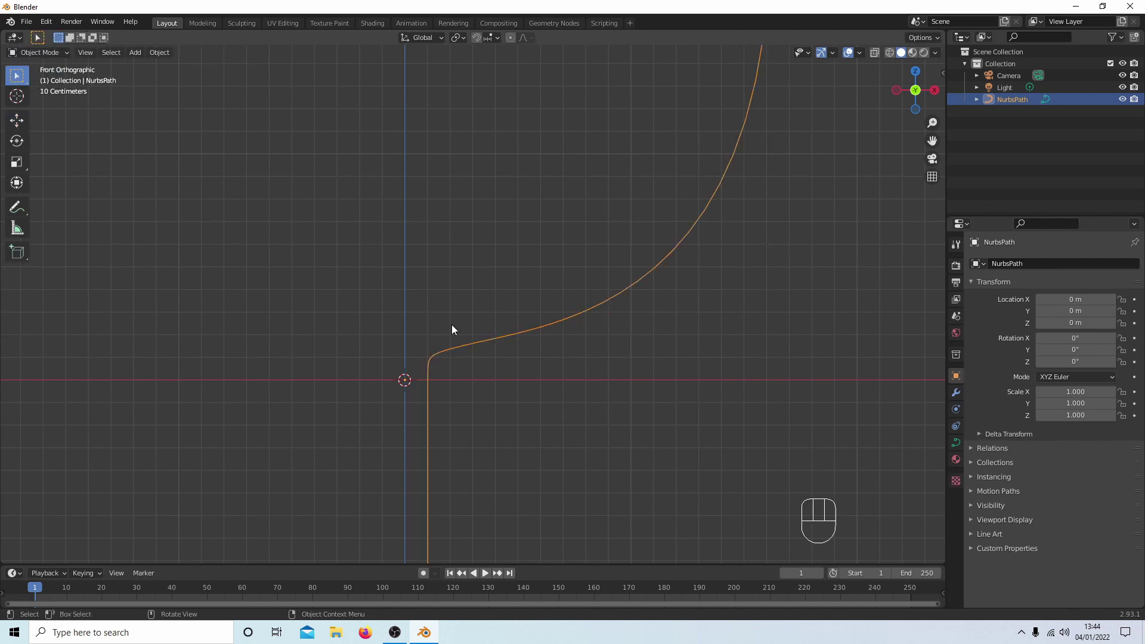
- Return to Edit Mode and undo the subdivision of the short segment above the X axis
click(34, 51)
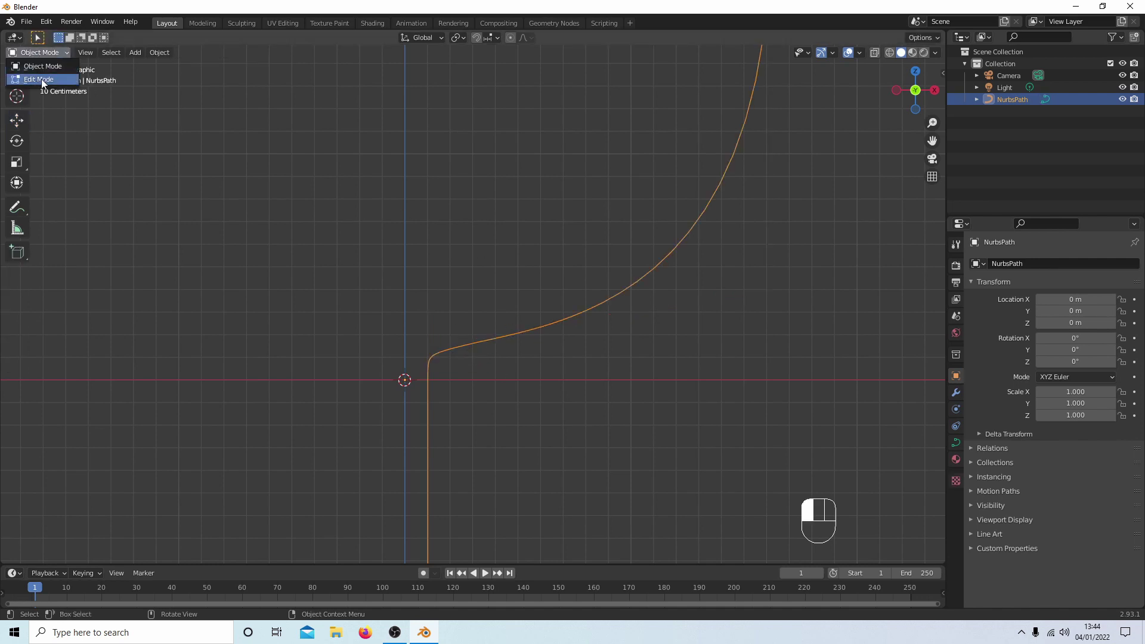
click(42, 80)
key(ctrl)
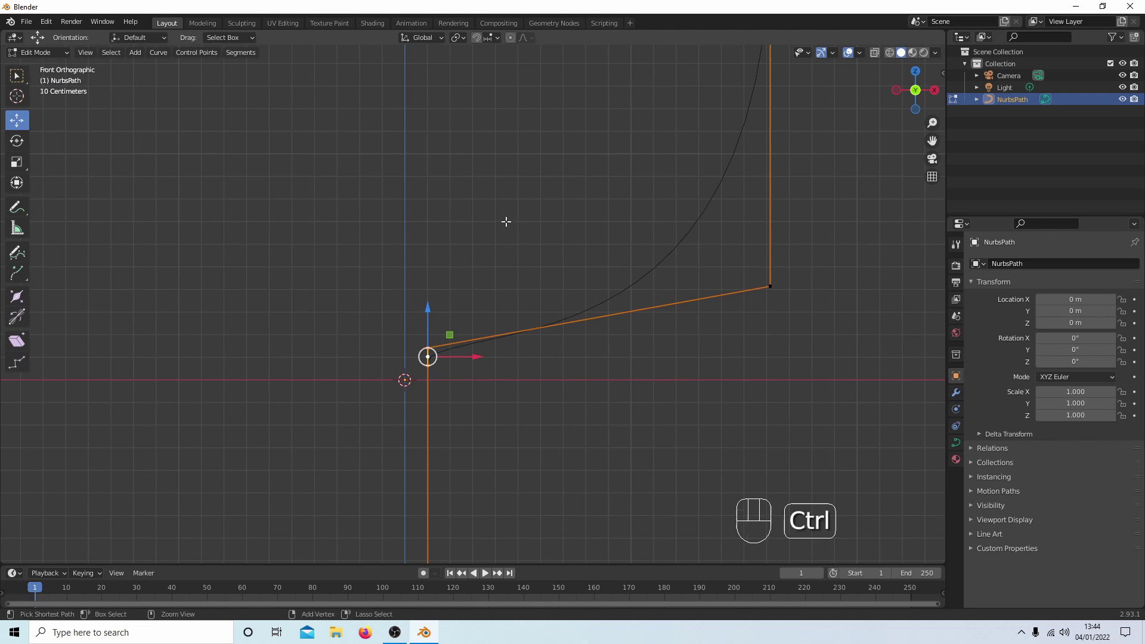
key(ctrl+z)
key(ctrl+z)
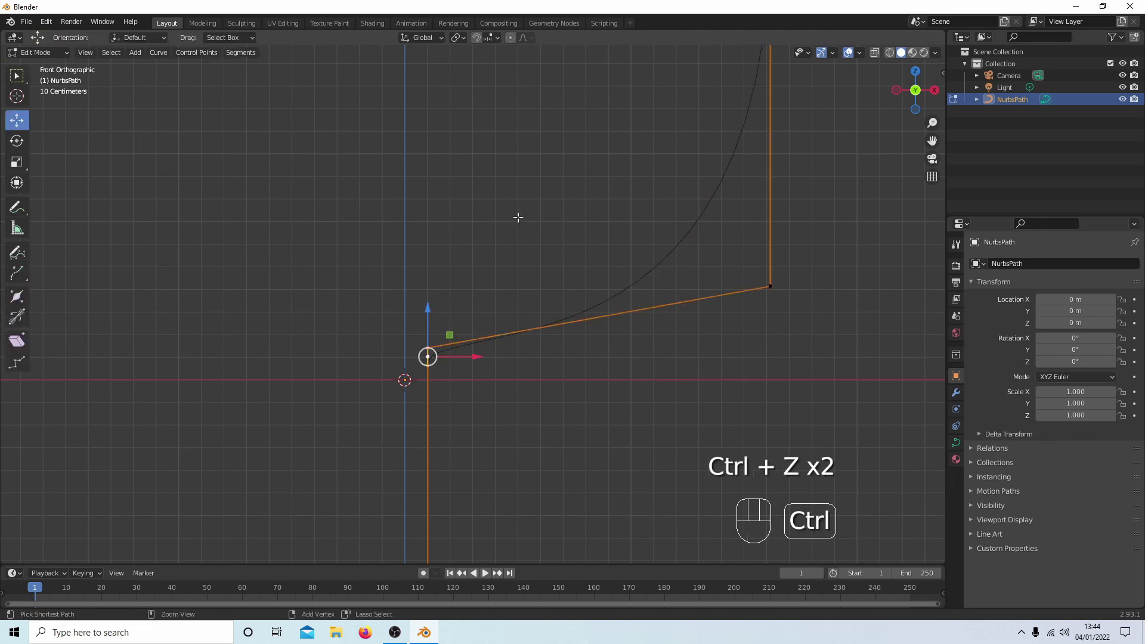
key(ctrl+z)
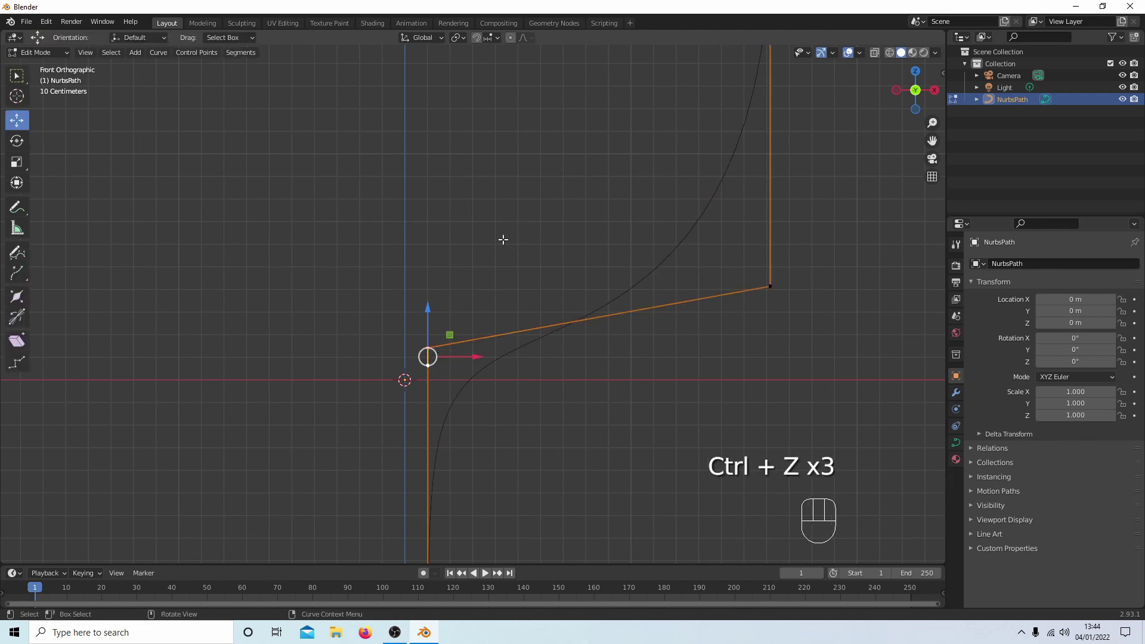
- Extrude the path's top end point about 0.11 m along negative X to start the rim's thickness
scroll(478, 317, down, 1)
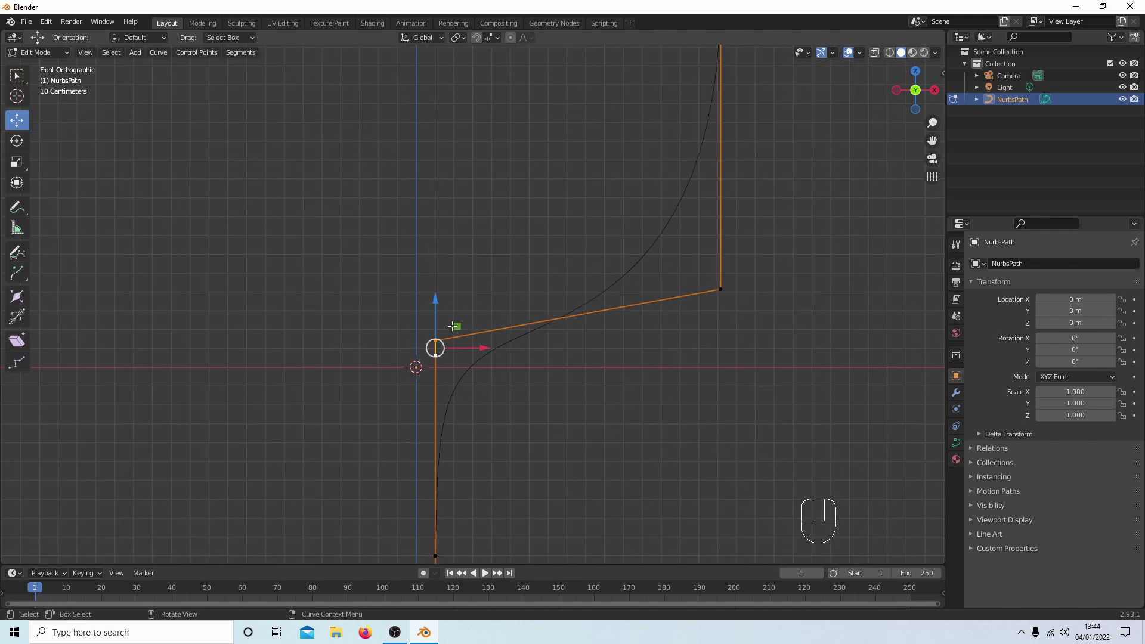
scroll(491, 270, down, 4)
scroll(686, 263, up, 5)
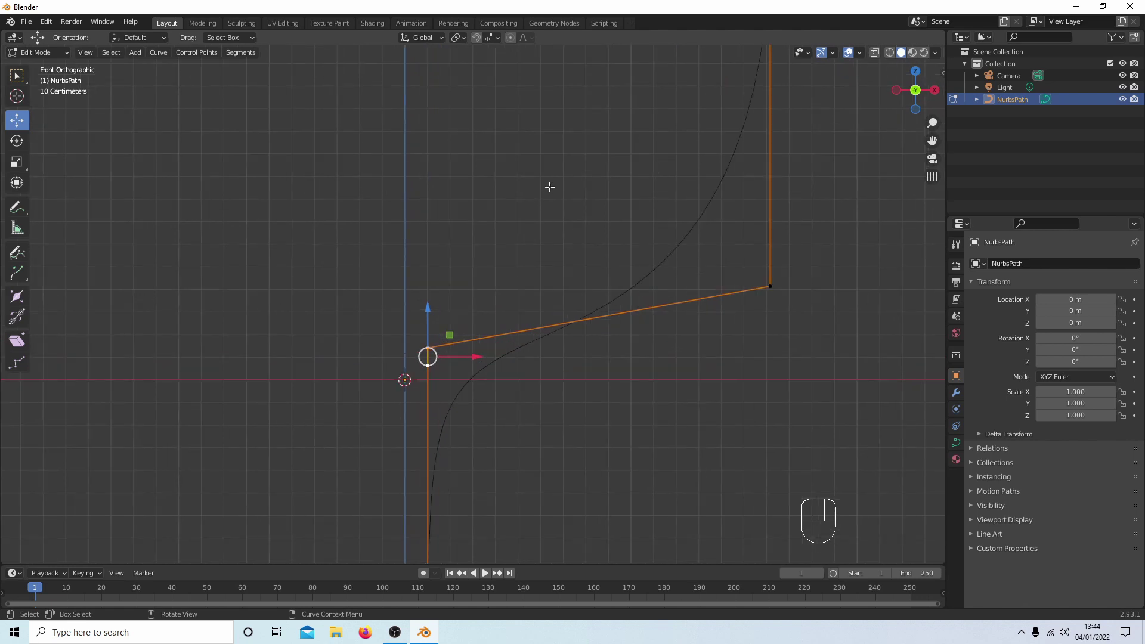
shift+middle_drag(550, 186, 541, 285)
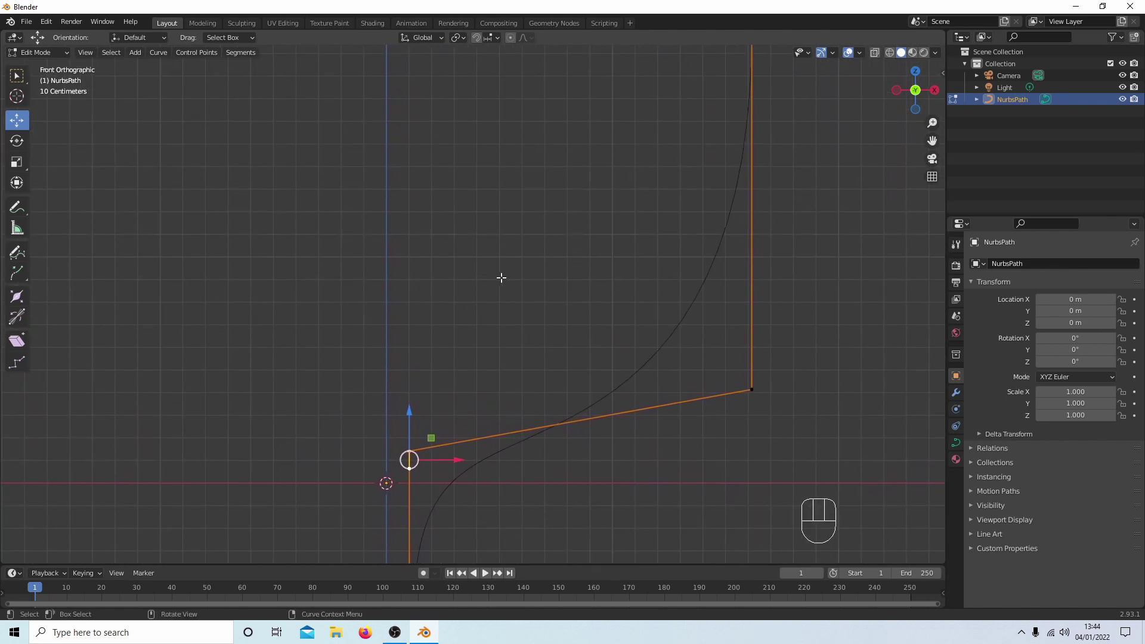
scroll(713, 66, down, 2)
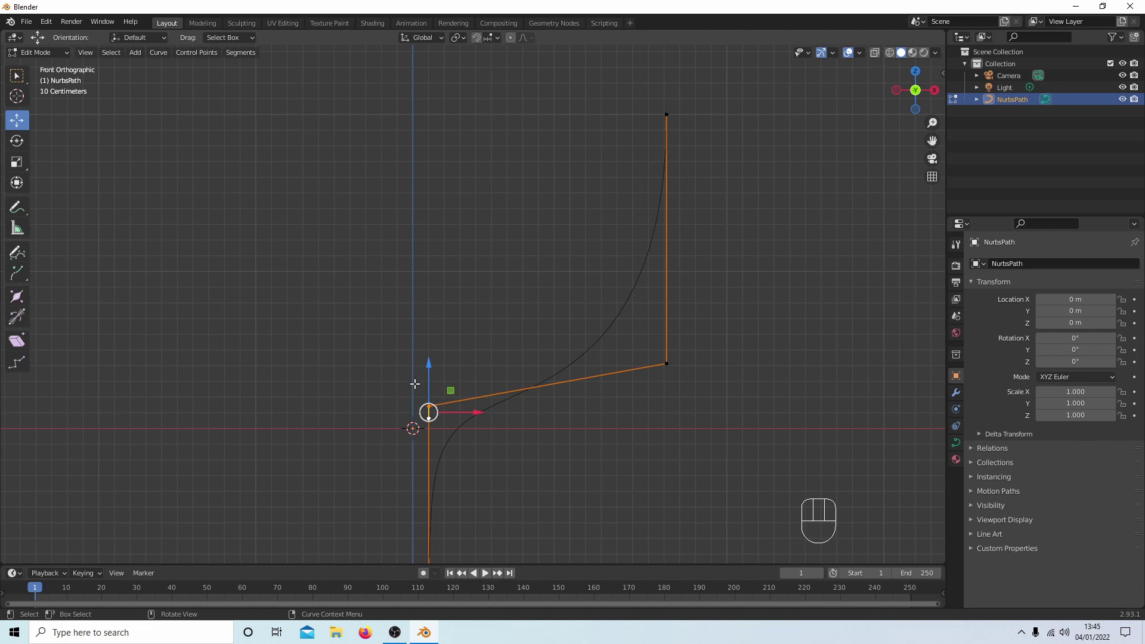
click(668, 113)
shift+middle_drag(588, 94, 493, 245)
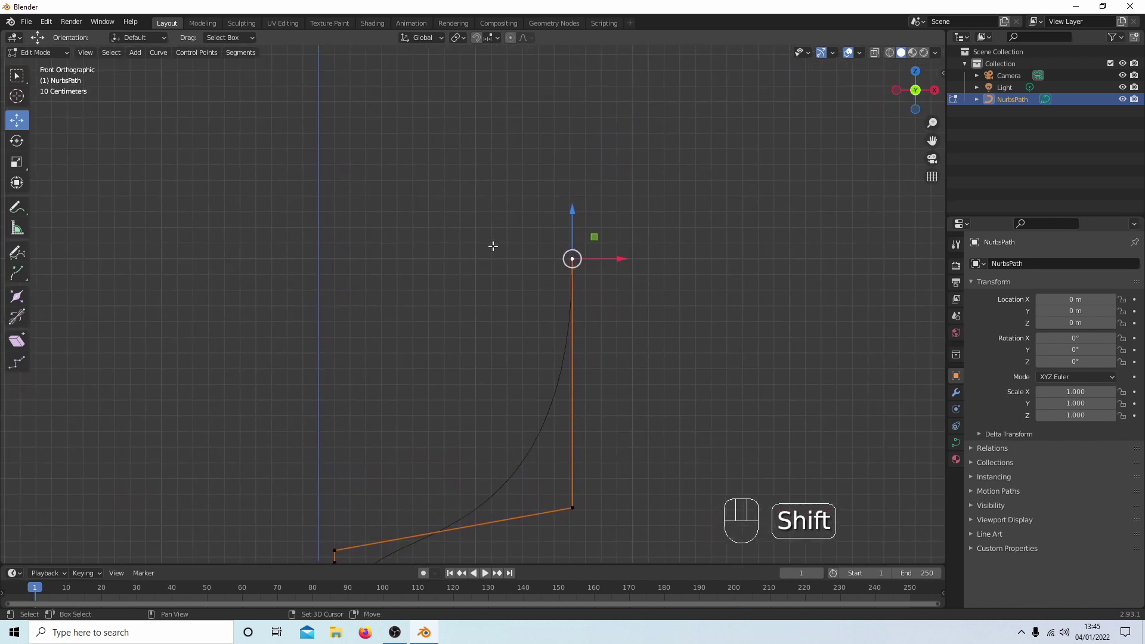
scroll(603, 190, up, 3)
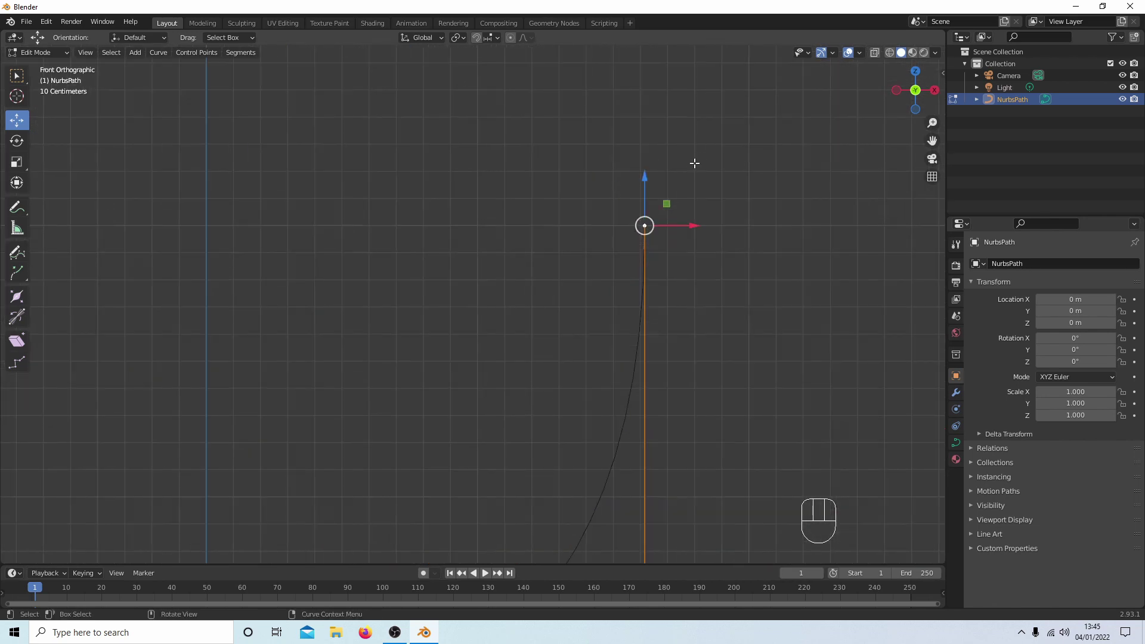
key(e)
key(x)
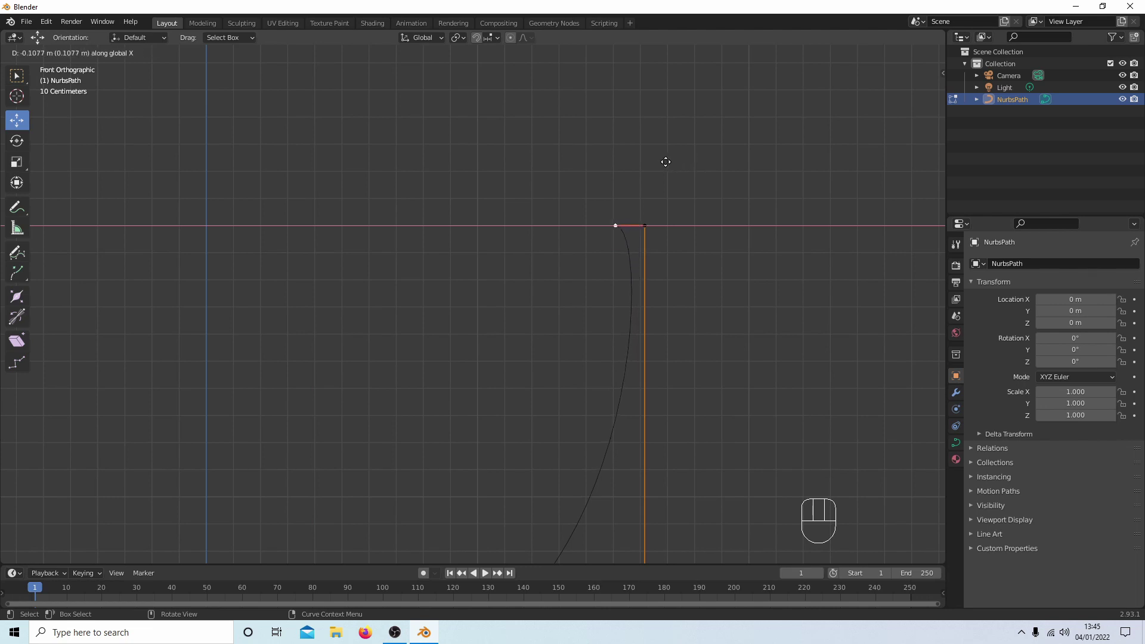
click(666, 161)
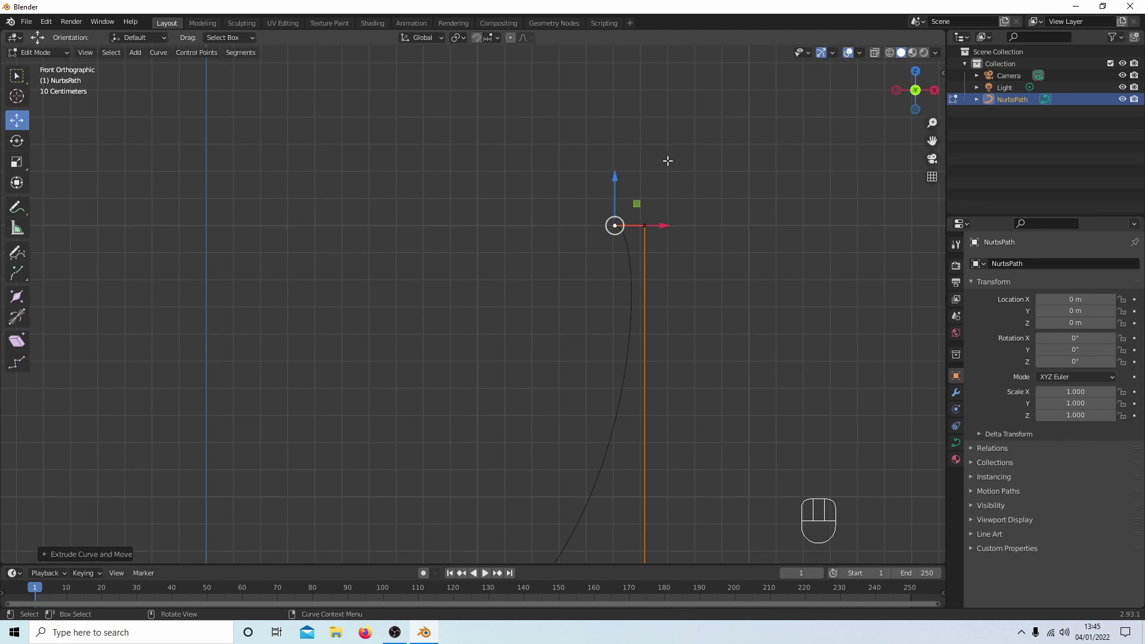
- Extrude the rim's inner end down inside the outer curve and across to the Z axis, and view the profile in Object Mode
shift+middle_drag(682, 154, 678, 58)
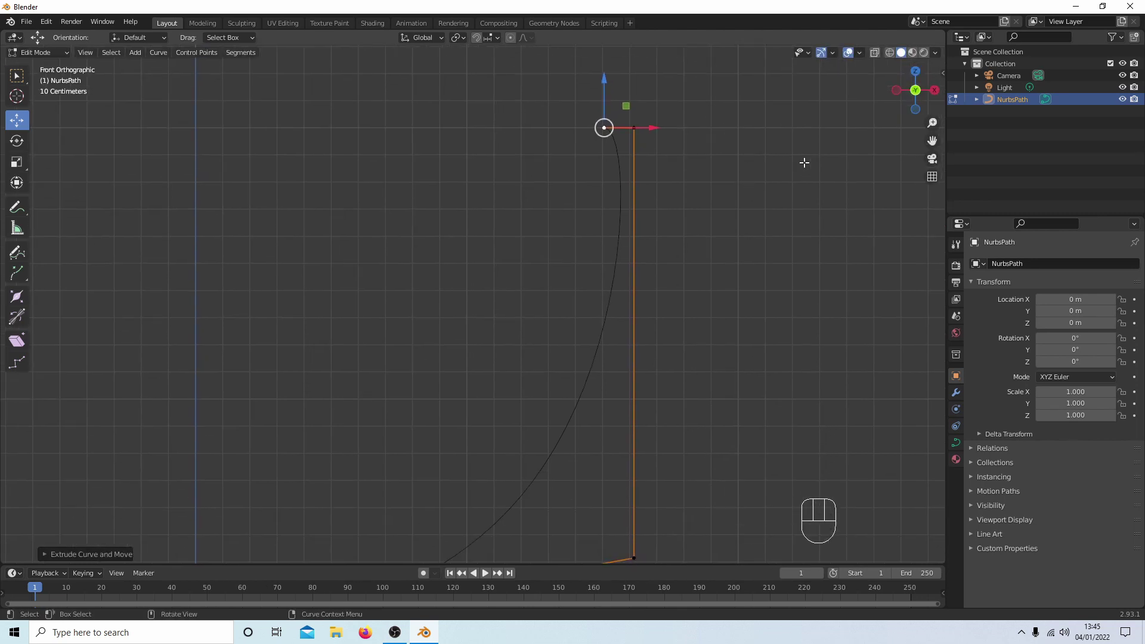
scroll(740, 158, down, 2)
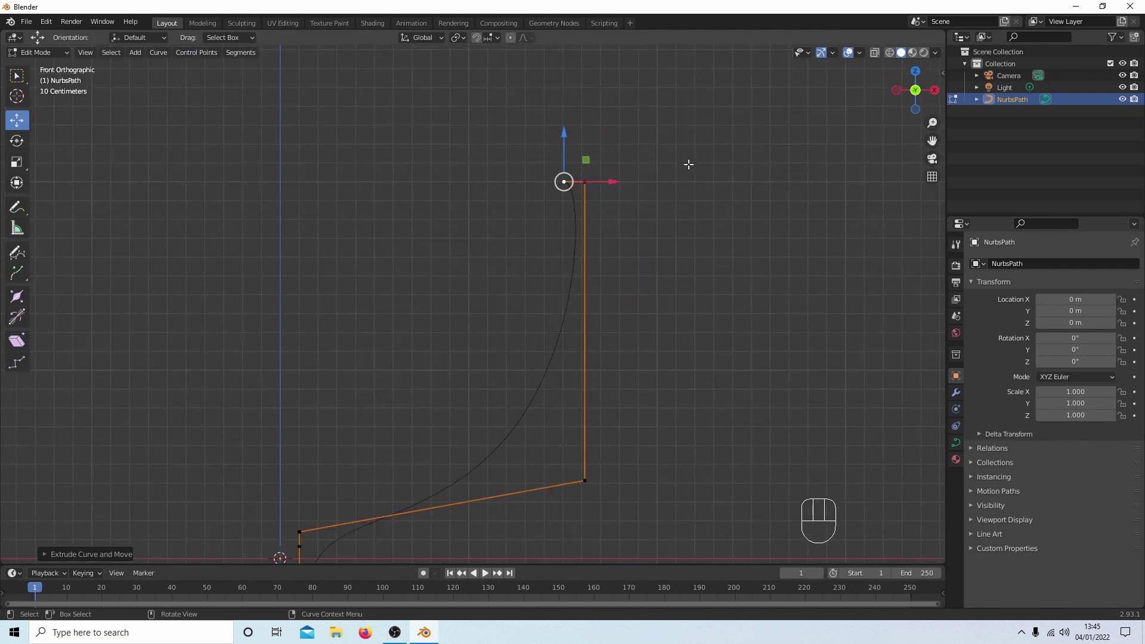
key(e)
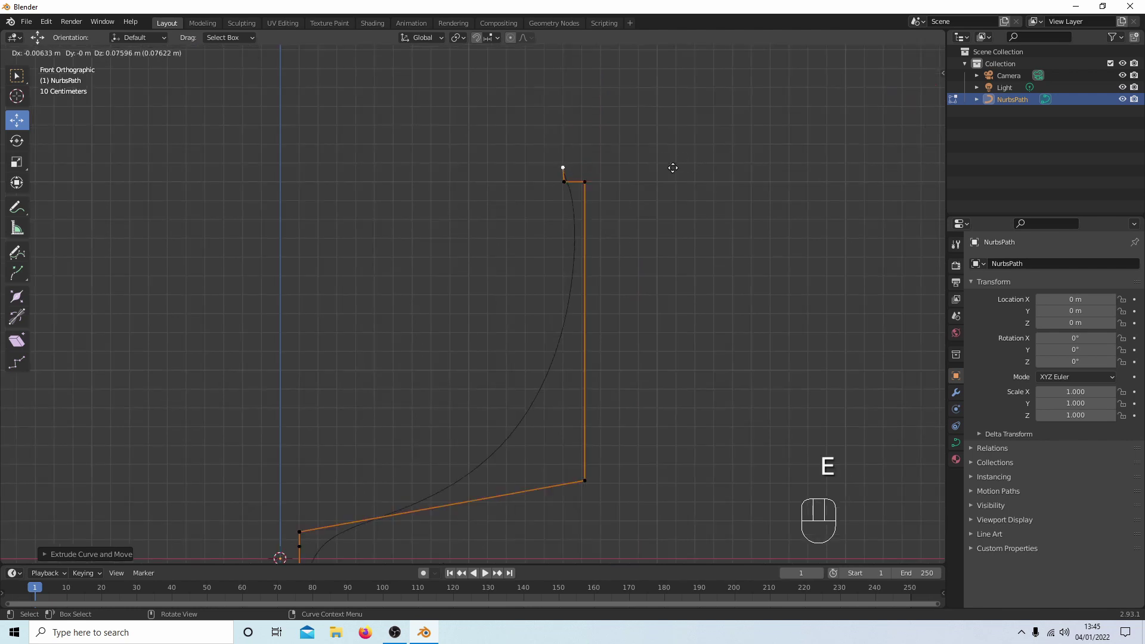
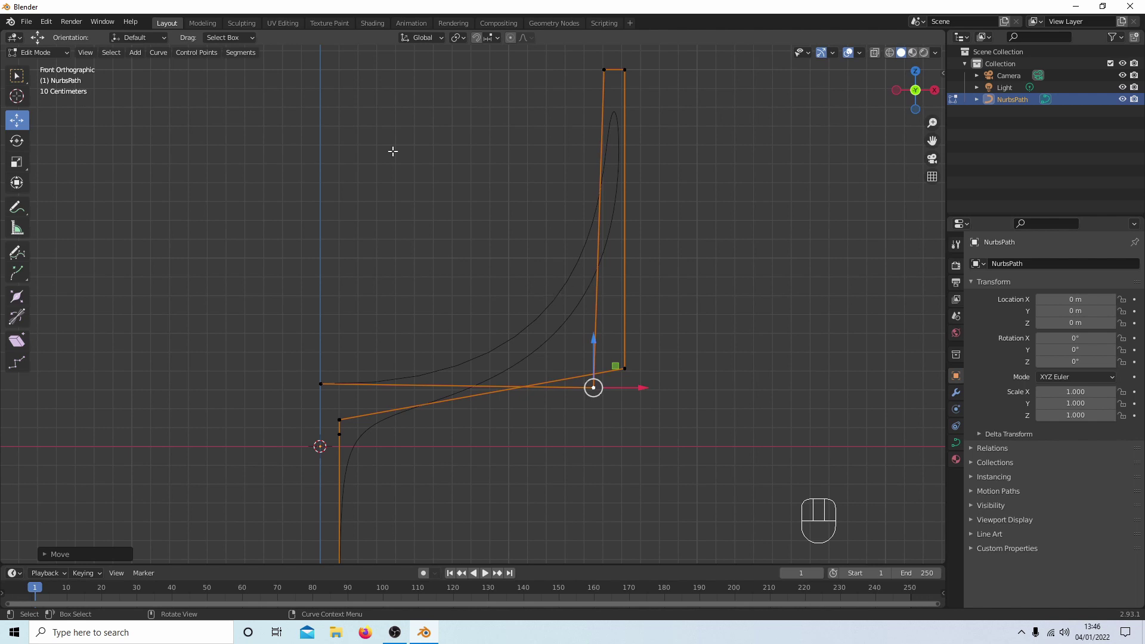
key(Tab)
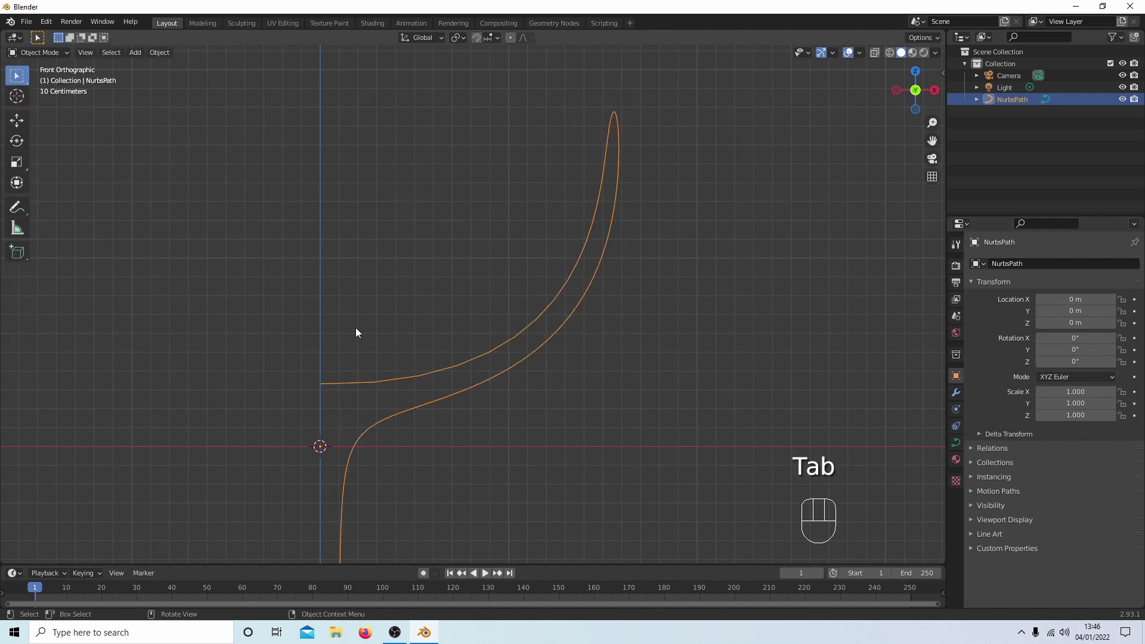
scroll(529, 215, down, 3)
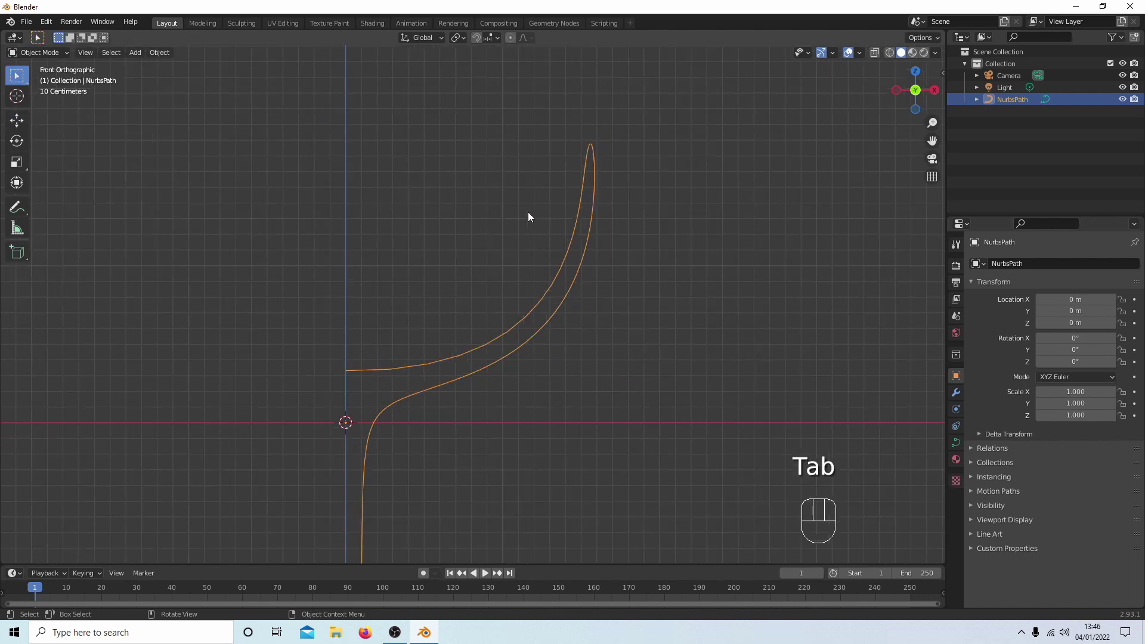
- Select the two rim points at the top of the path, raise them along Z, and view the profile in Object Mode
scroll(470, 317, down, 2)
scroll(322, 187, up, 3)
key(Tab)
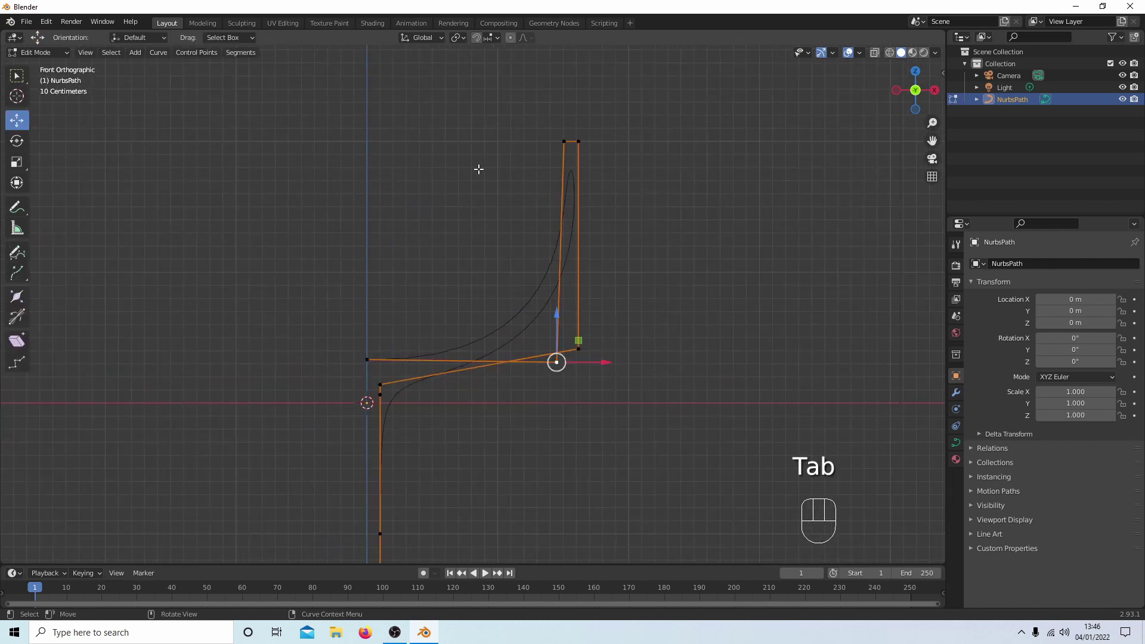
shift+middle_drag(637, 198, 620, 287)
drag(513, 203, 633, 228)
drag(553, 177, 557, 141)
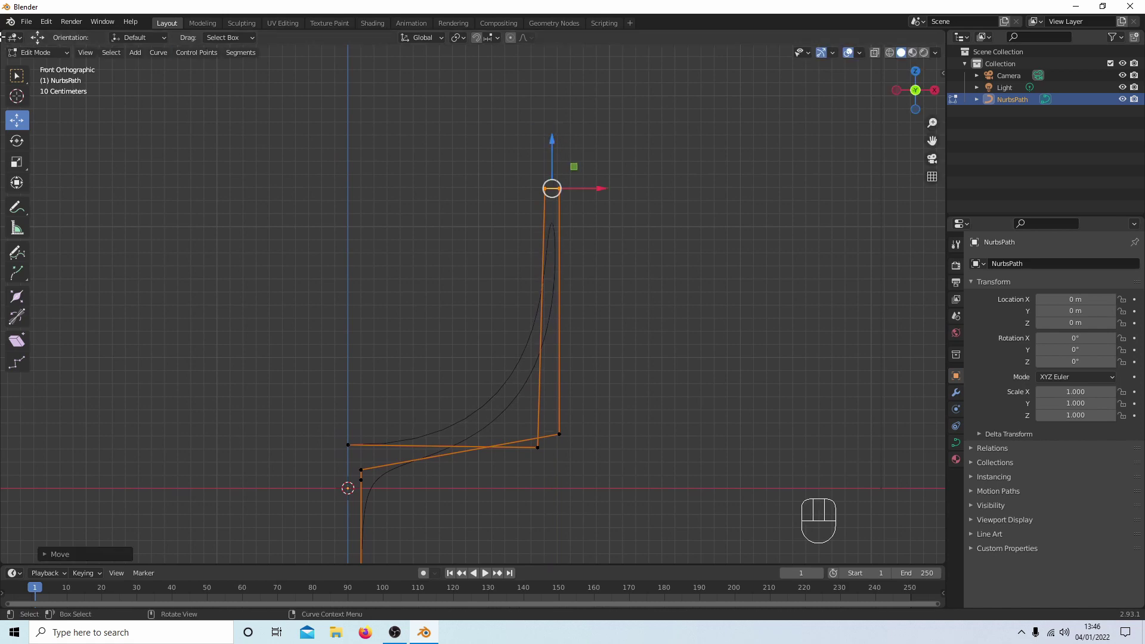
click(28, 54)
click(39, 66)
scroll(623, 252, down, 3)
scroll(624, 256, up, 5)
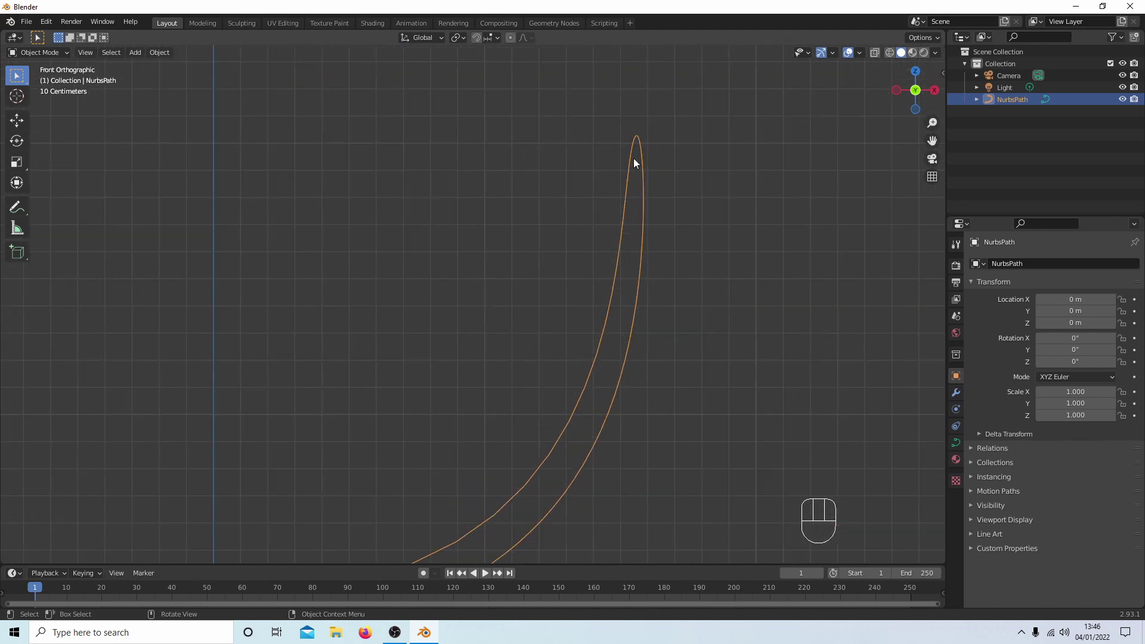
- Return to Edit Mode and subdivide the short rim segment between the two top points
click(38, 53)
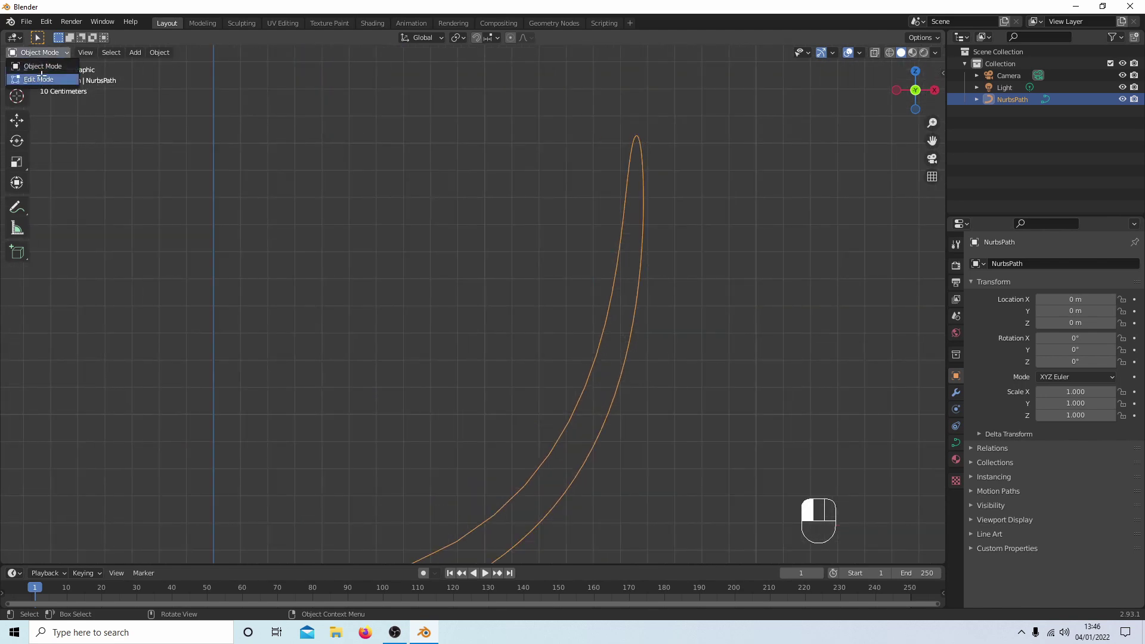
click(38, 79)
scroll(691, 144, down, 1)
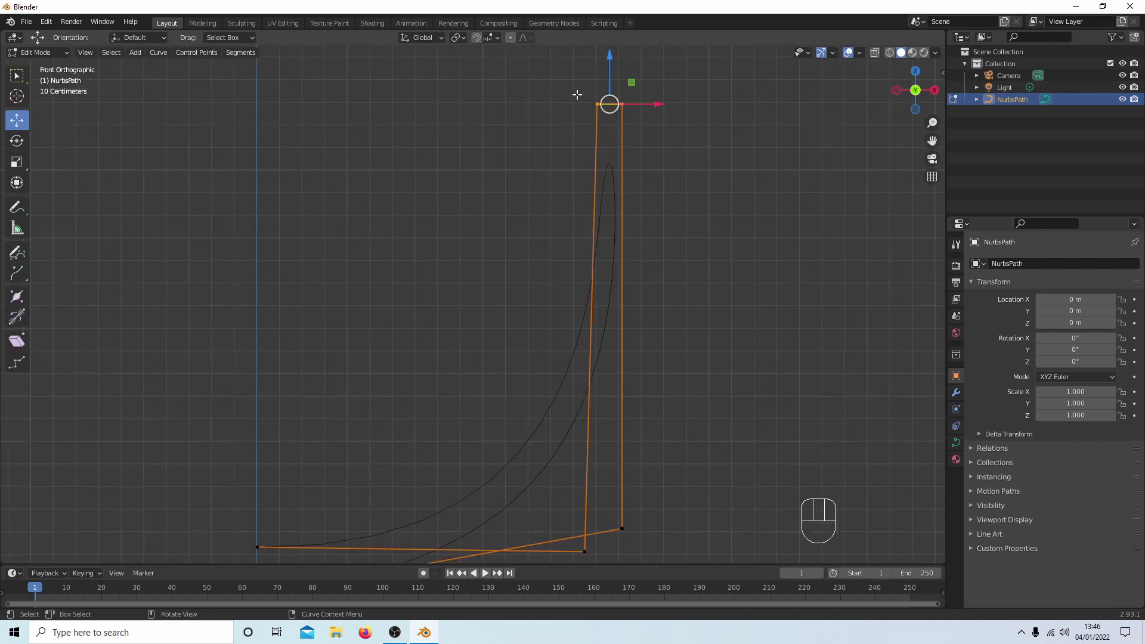
right_click(565, 96)
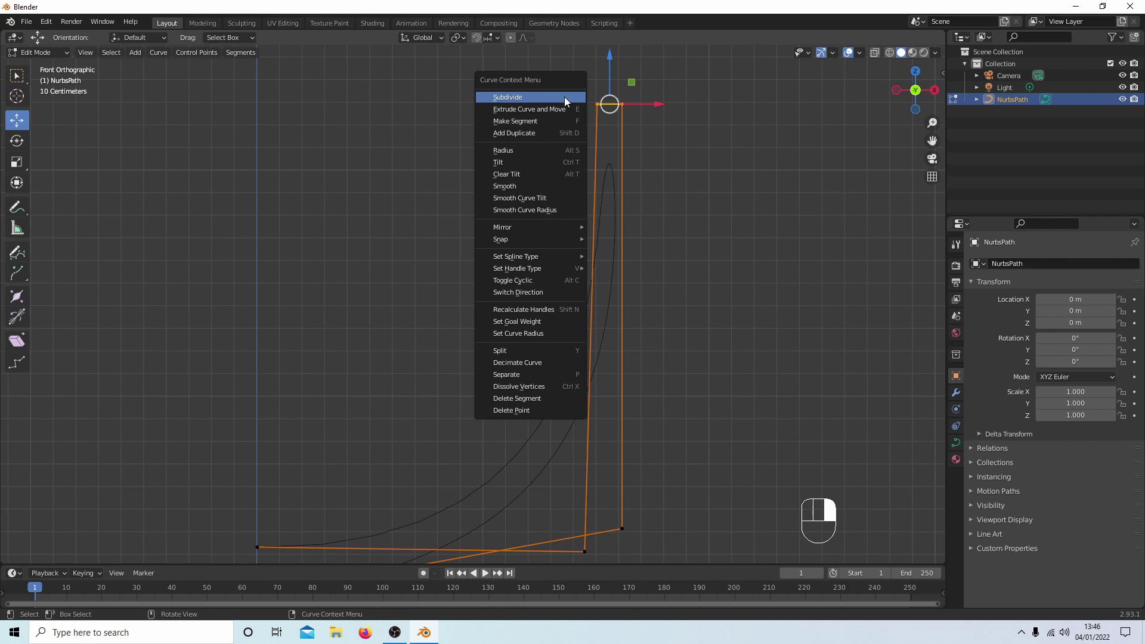
click(564, 98)
scroll(643, 104, down, 3)
scroll(566, 186, up, 3)
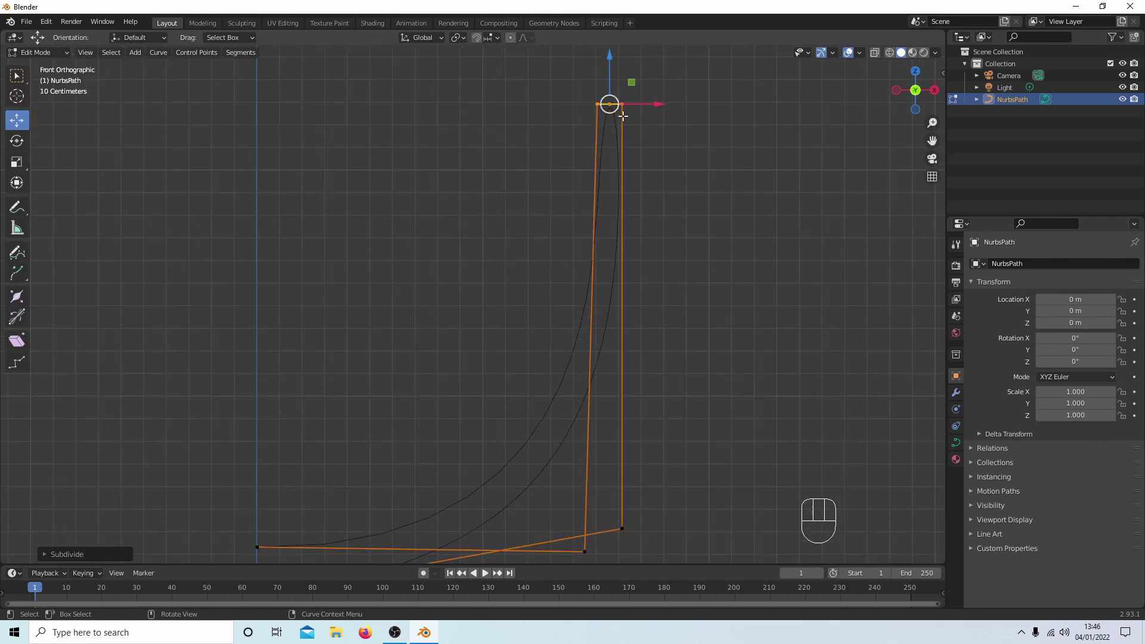
- Lower the rim's new middle point slightly along Z and view the whole profile in Object Mode
click(611, 103)
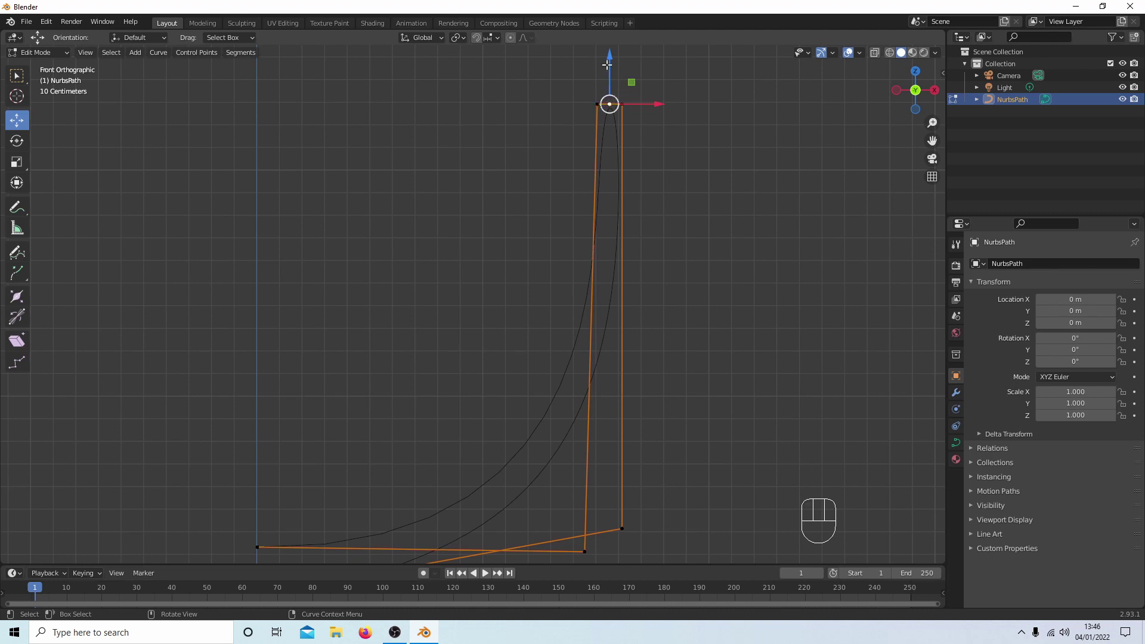
drag(609, 57, 618, 77)
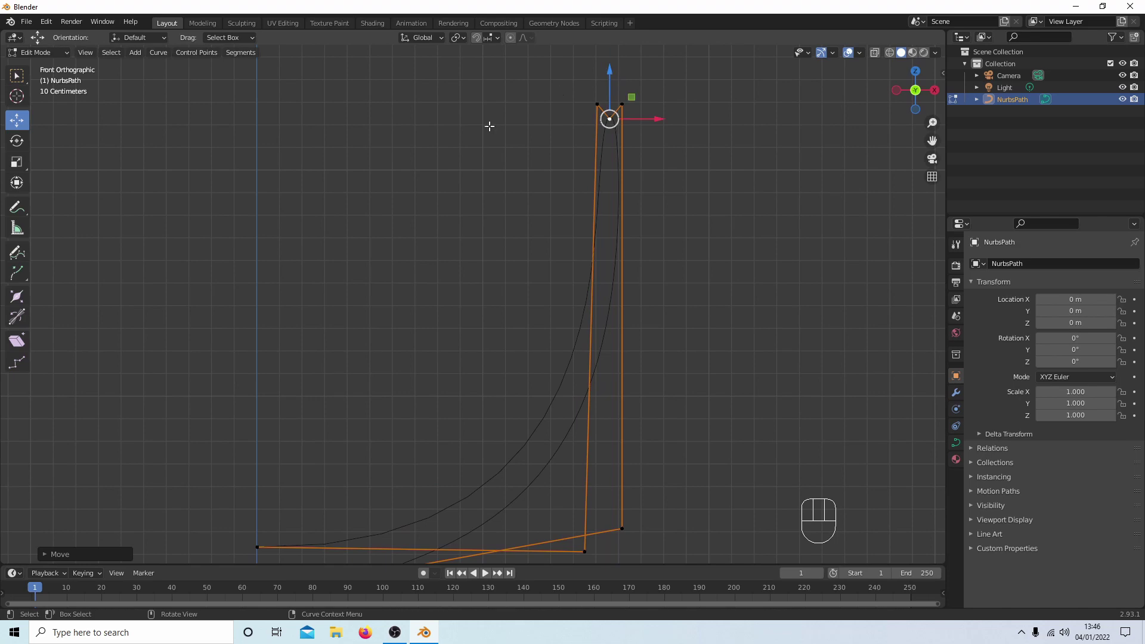
click(30, 55)
click(39, 67)
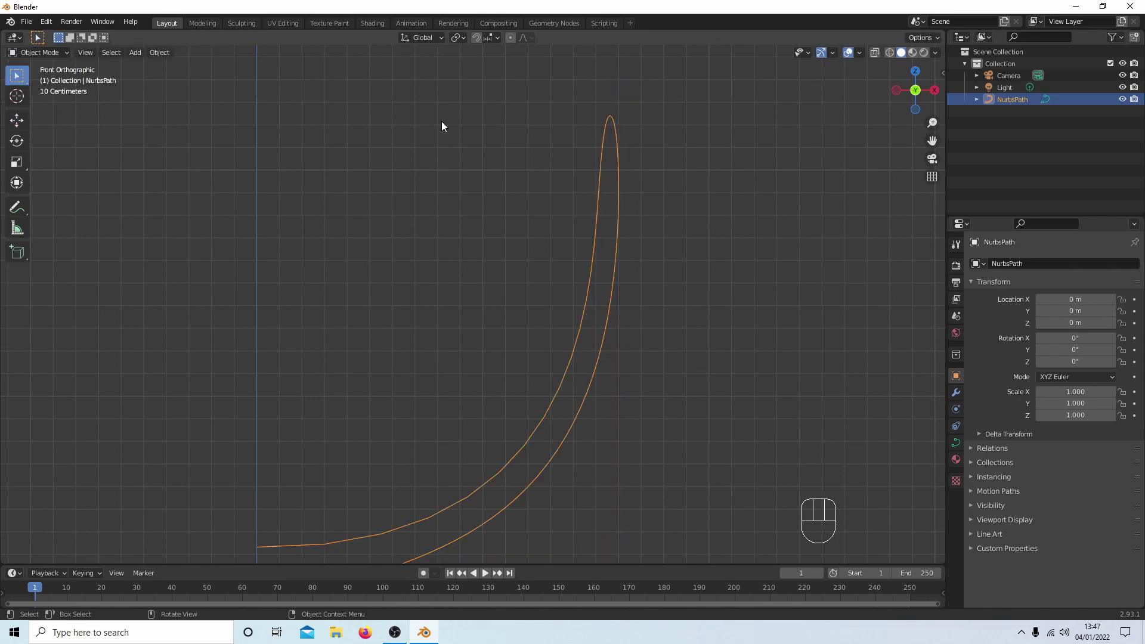
scroll(668, 144, down, 5)
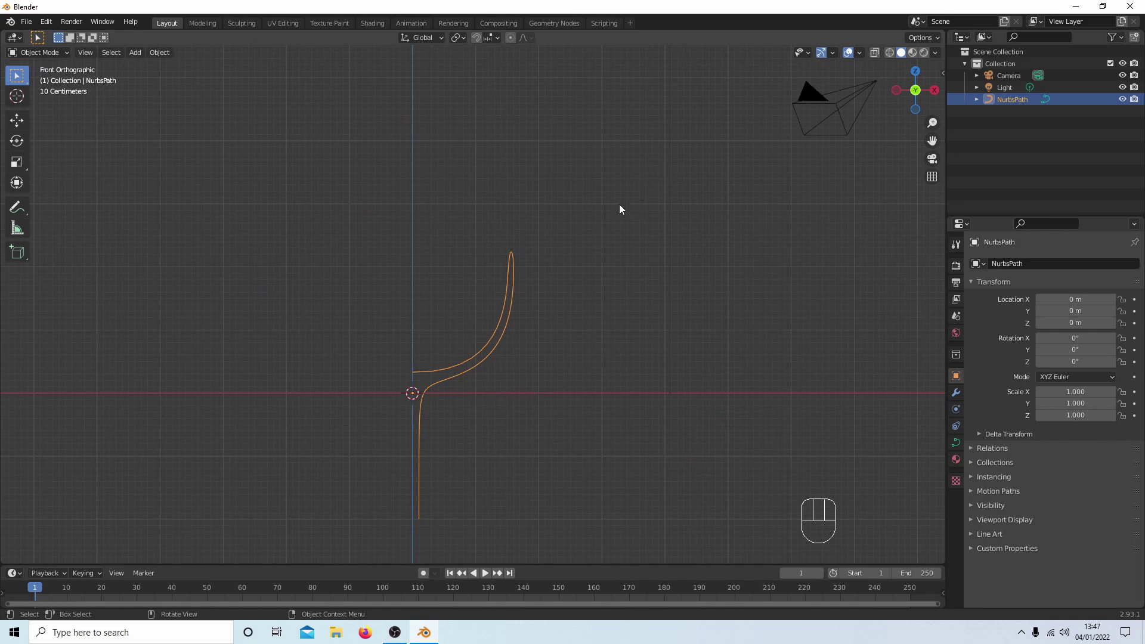
scroll(619, 204, up, 1)
scroll(623, 197, up, 1)
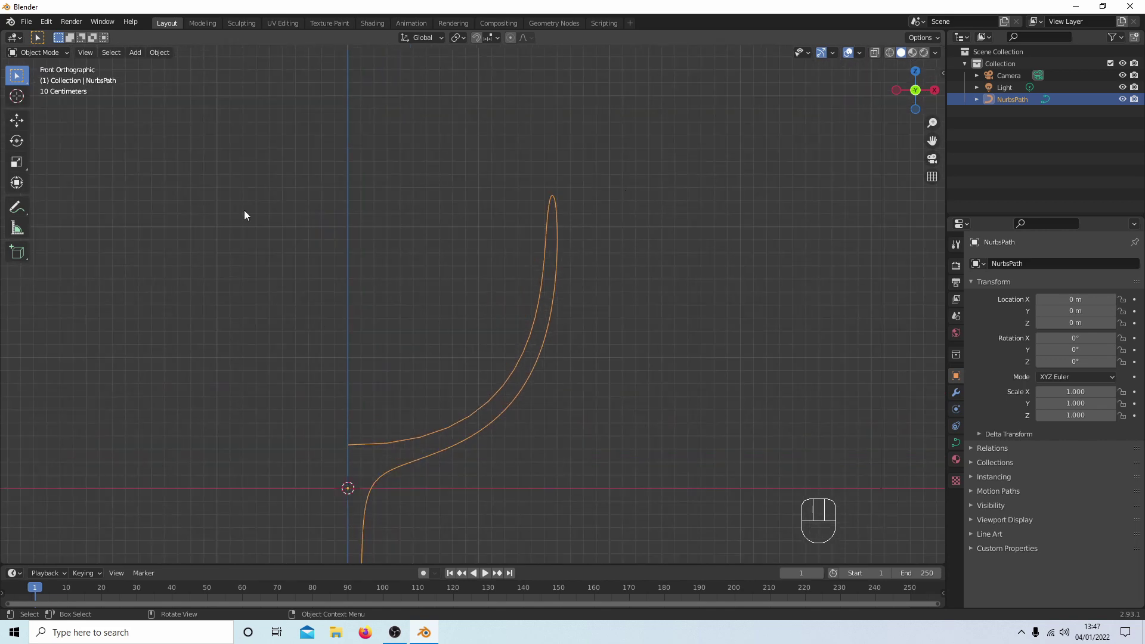
- In Edit Mode, extrude the stem's bottom end point about 1.4 m along positive X to form the foot
click(33, 51)
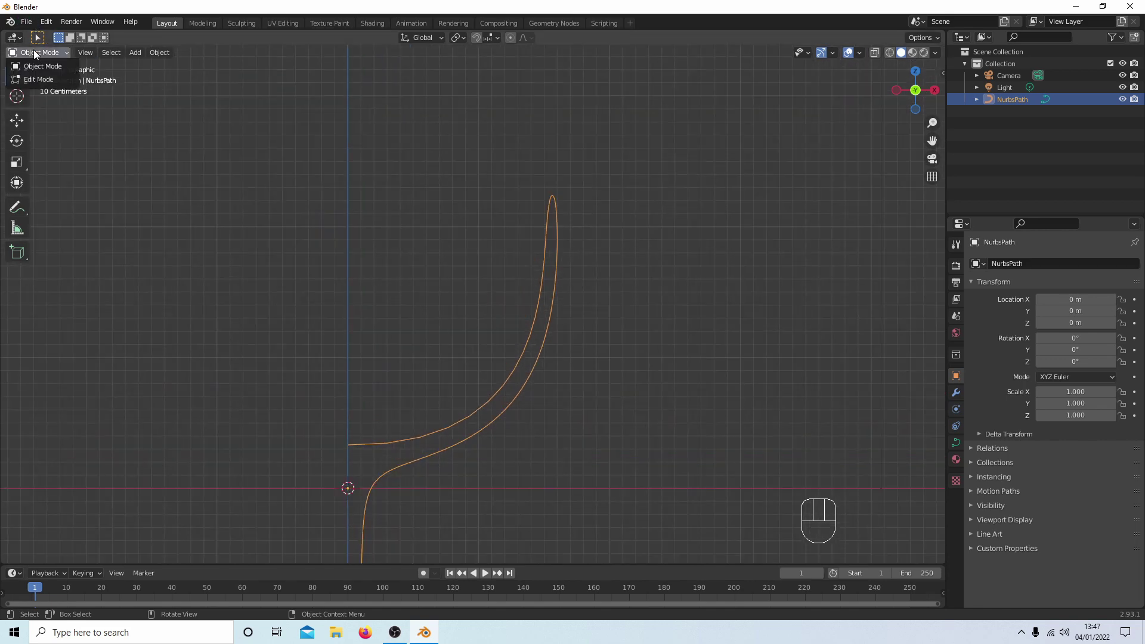
click(43, 78)
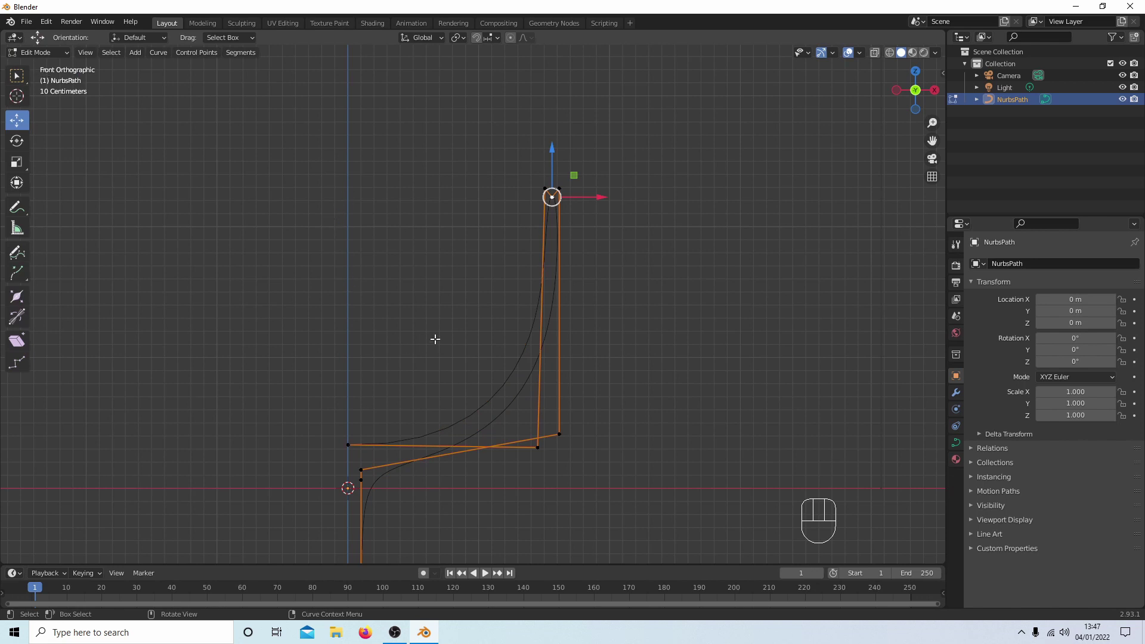
shift+middle_drag(435, 337, 429, 540)
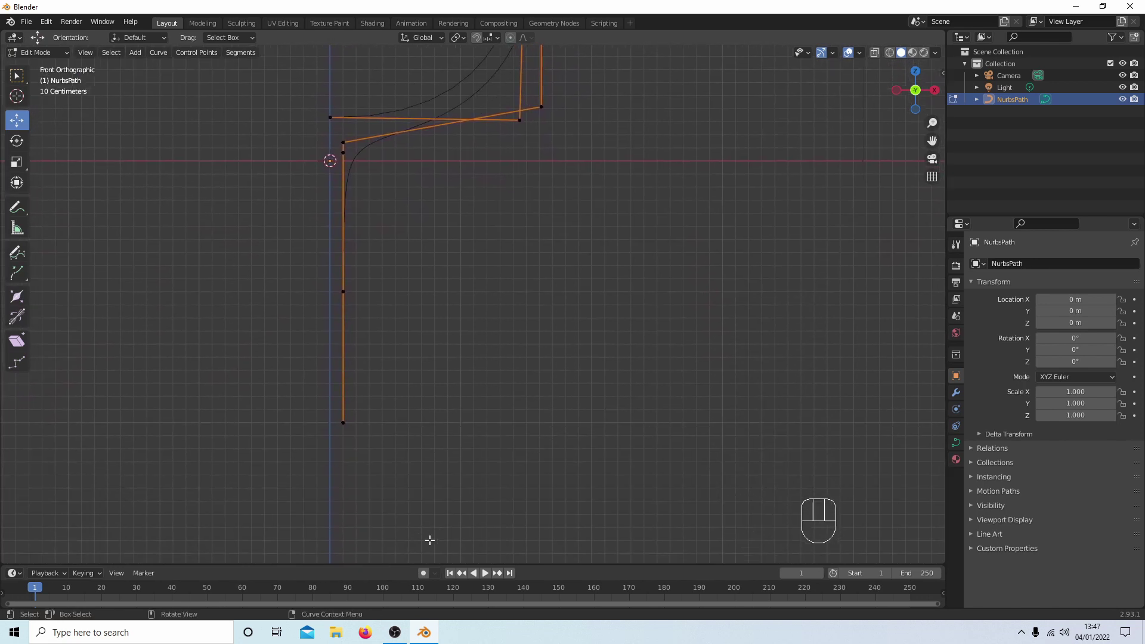
click(344, 422)
key(e)
key(x)
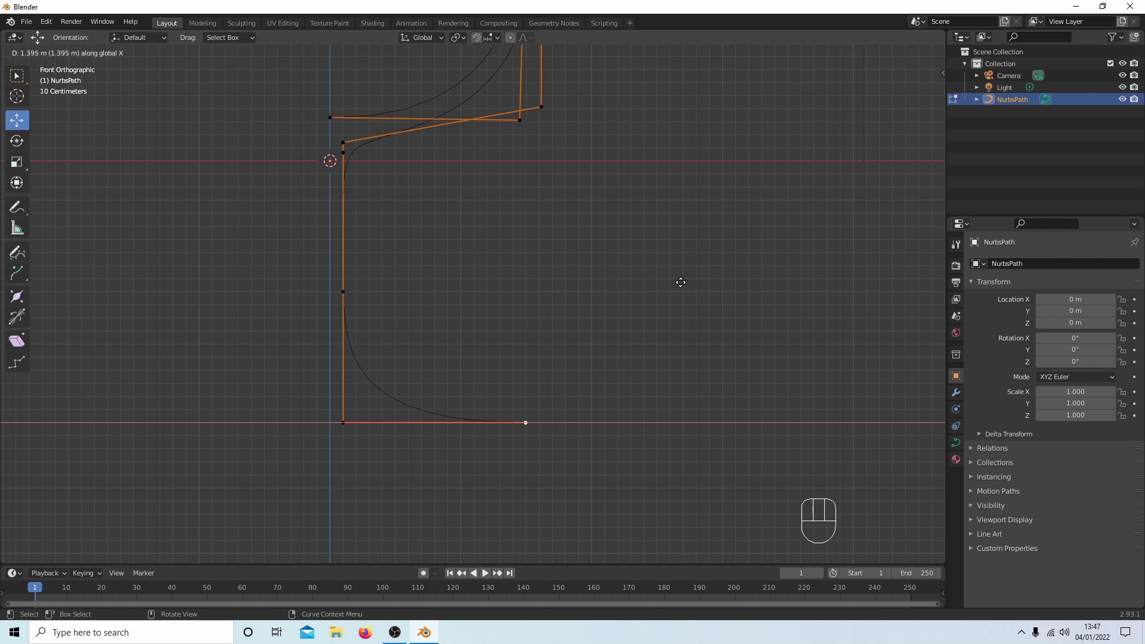
click(680, 282)
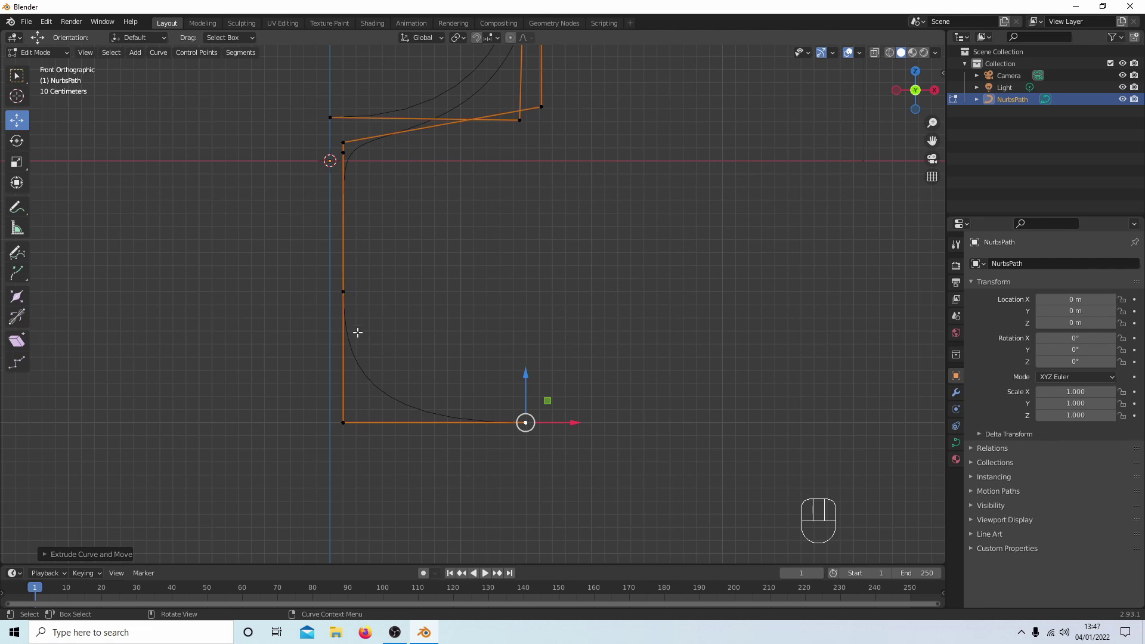
- Select the three lowest control points and subdivide the two segments meeting at the stem's bottom corner
drag(292, 255, 683, 479)
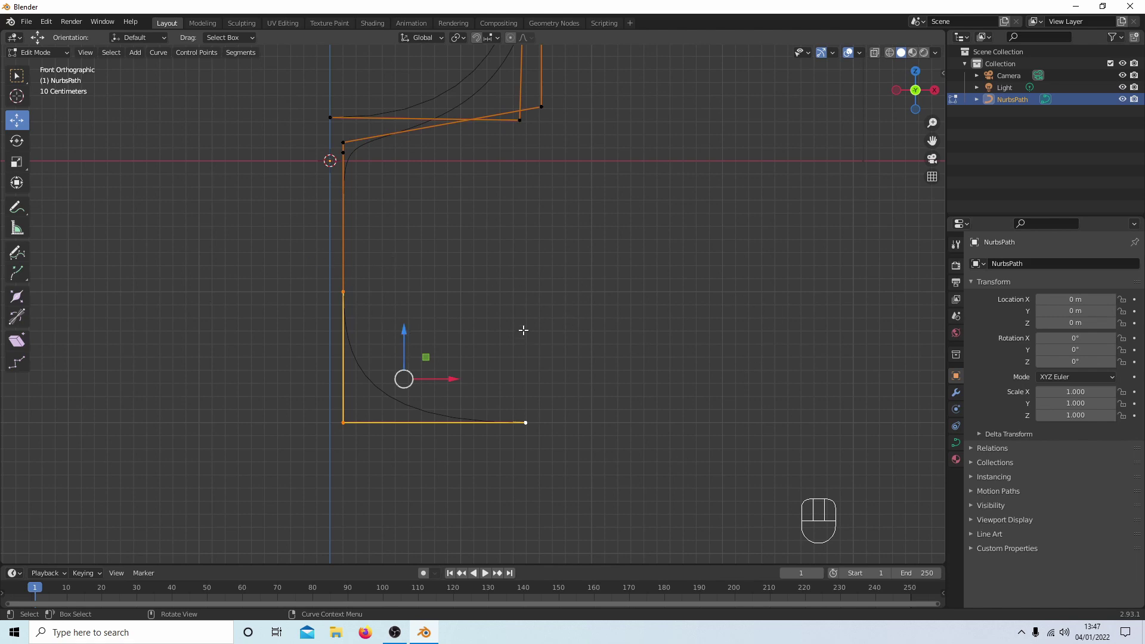
right_click(506, 260)
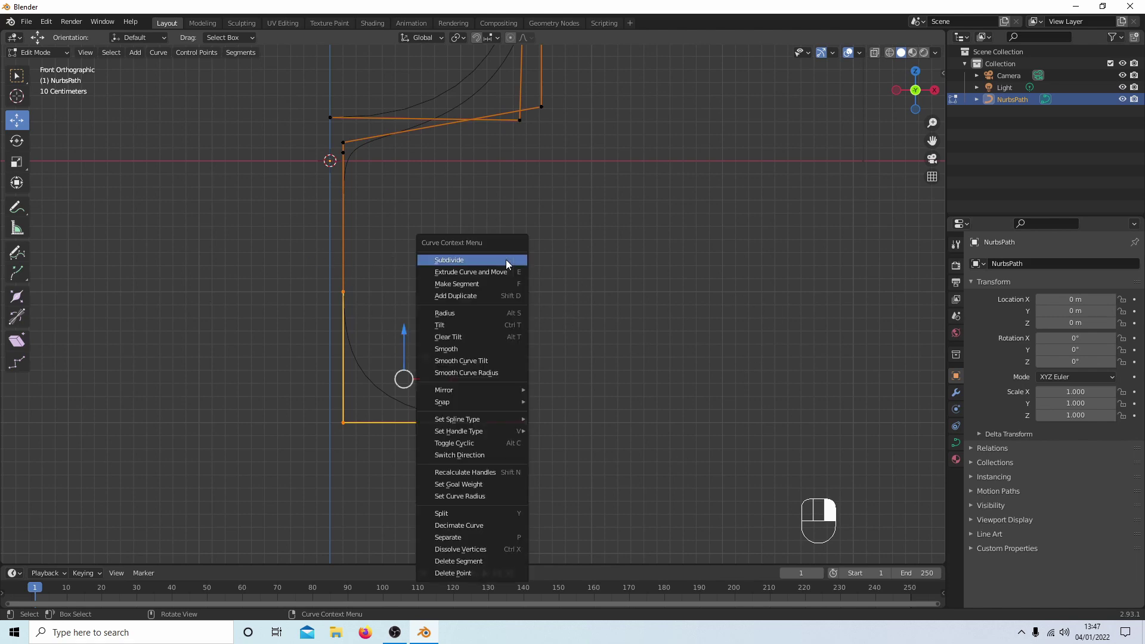
click(464, 260)
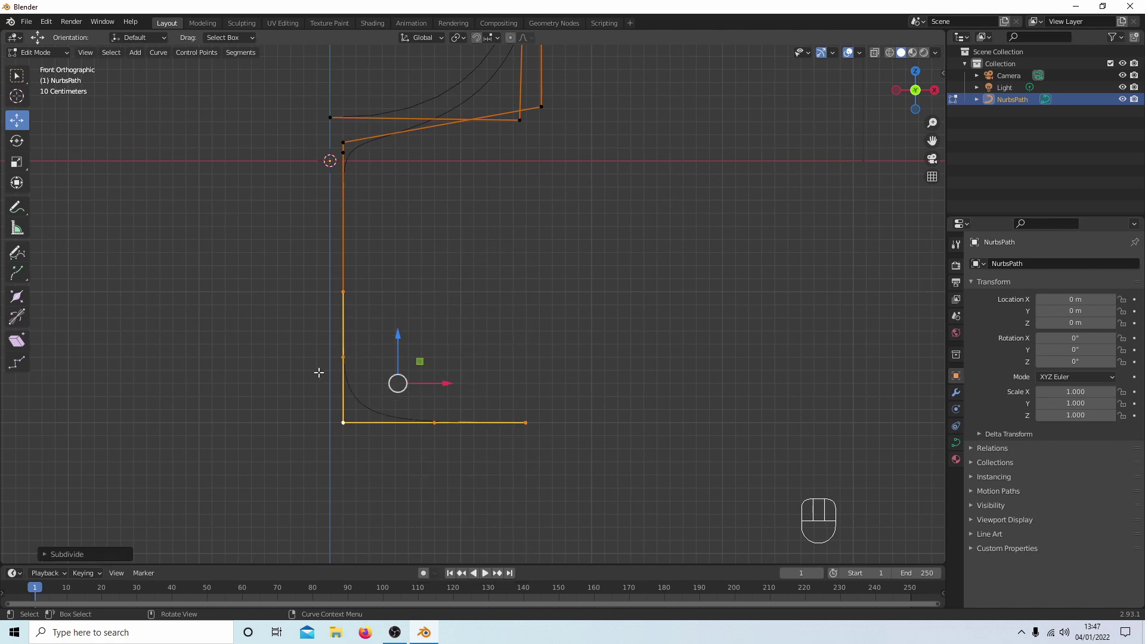
- Move the new stem and foot points close to the bottom corner to tighten its bend, and view the profile in Object Mode
click(344, 360)
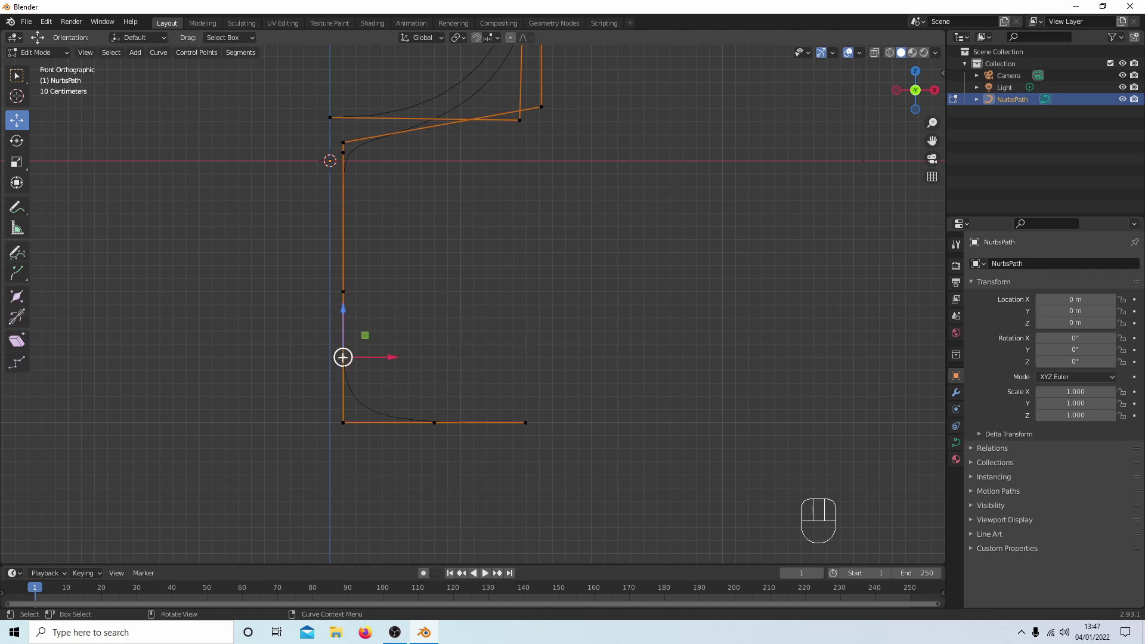
drag(343, 310, 344, 363)
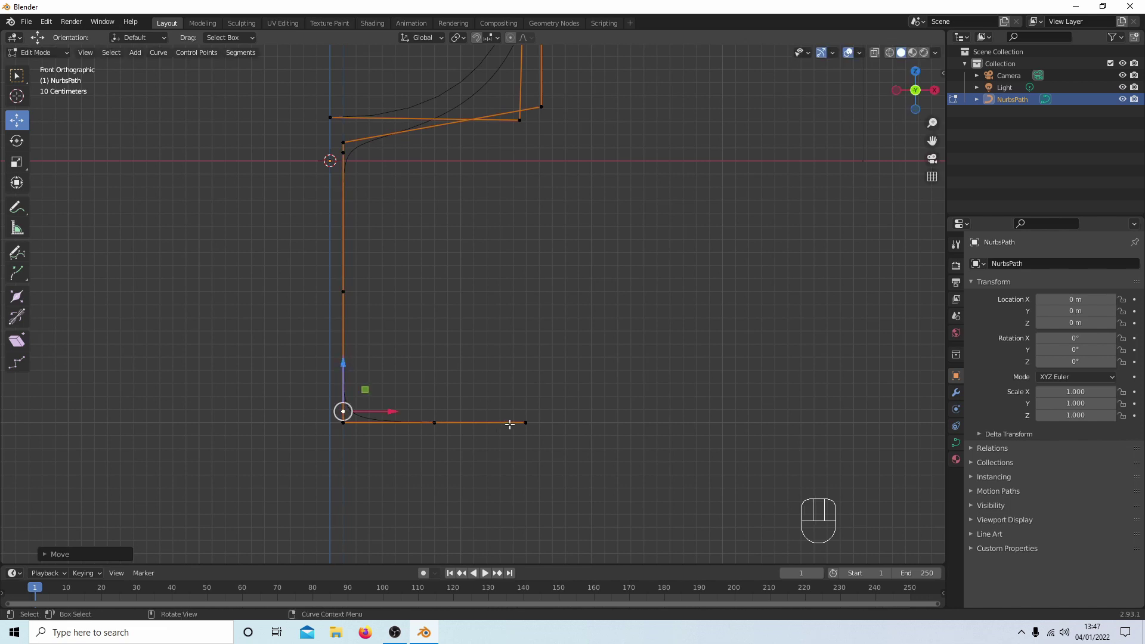
scroll(441, 374, up, 3)
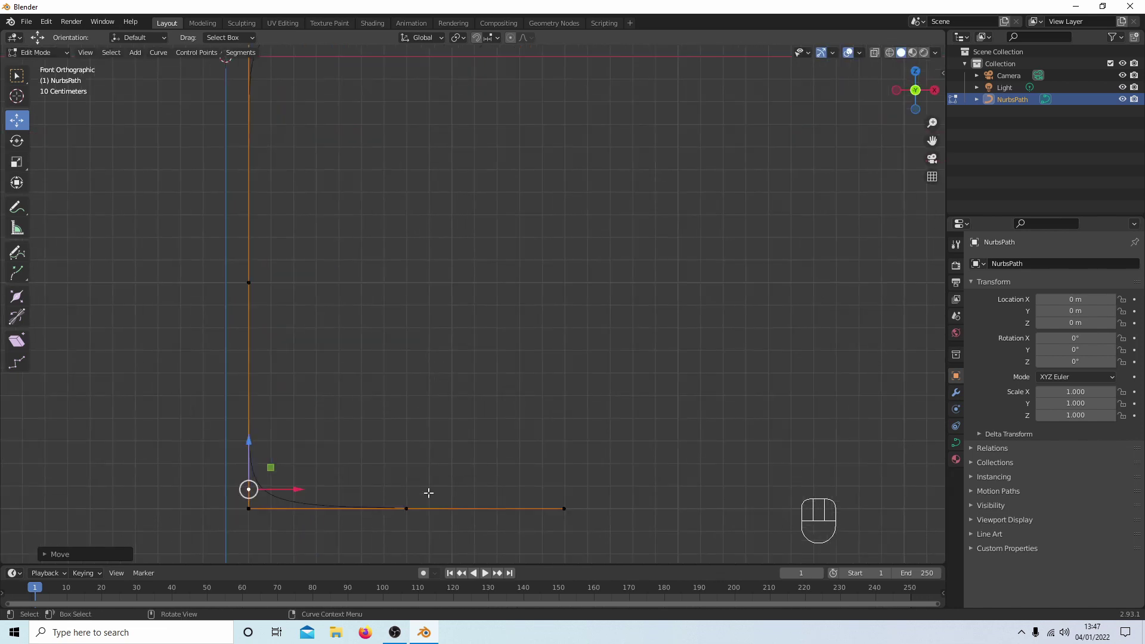
shift+middle_drag(433, 456, 498, 278)
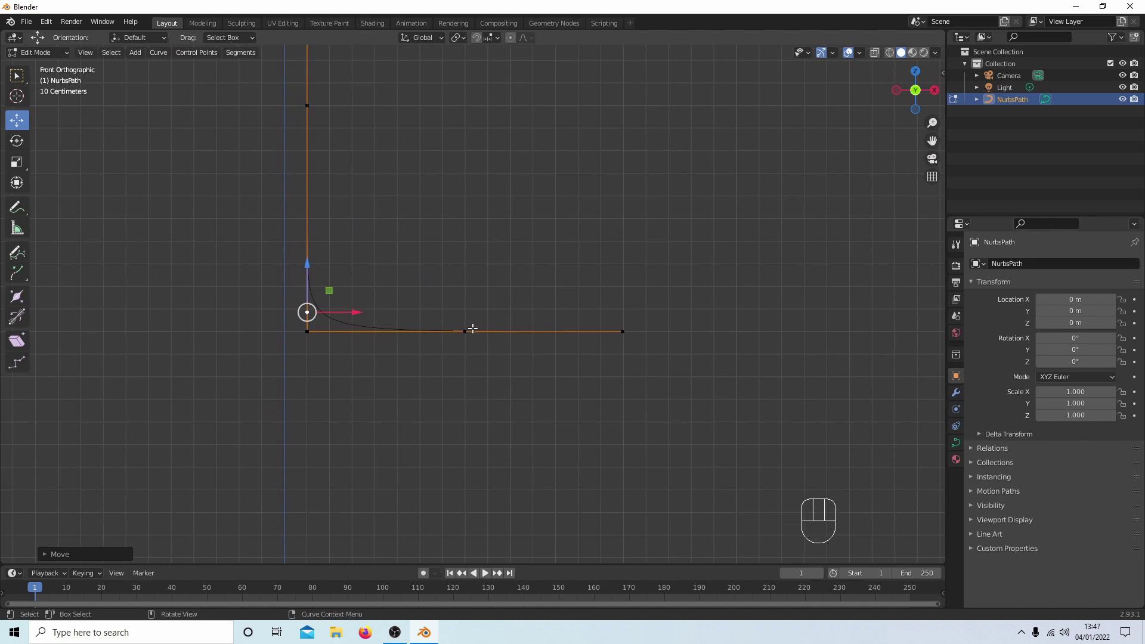
click(466, 332)
drag(512, 333, 407, 337)
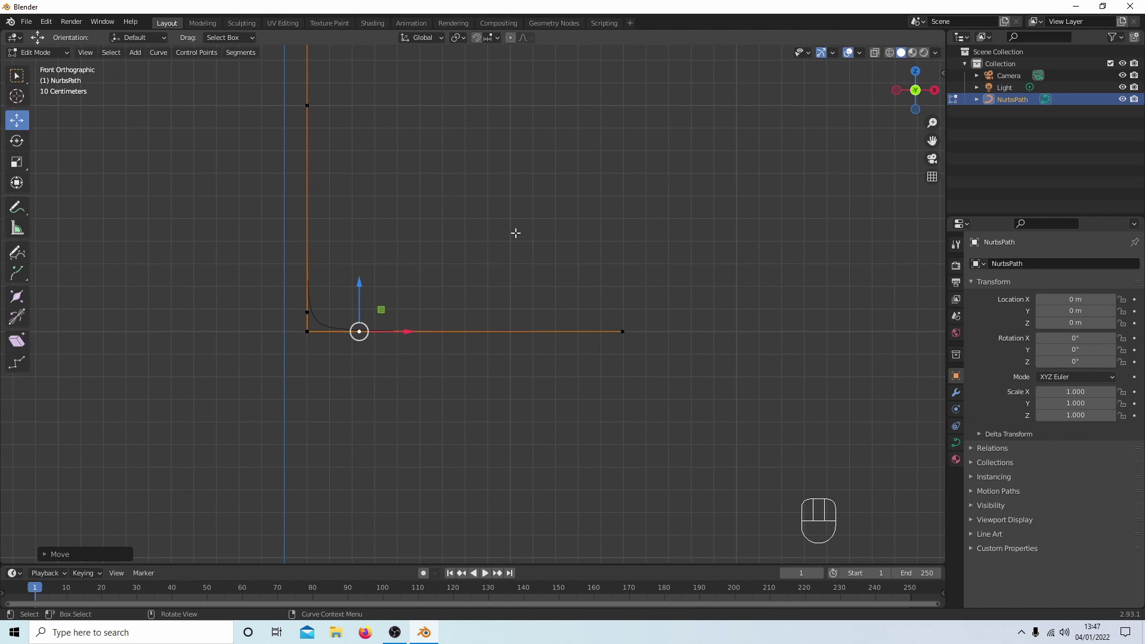
key(Tab)
scroll(519, 233, down, 8)
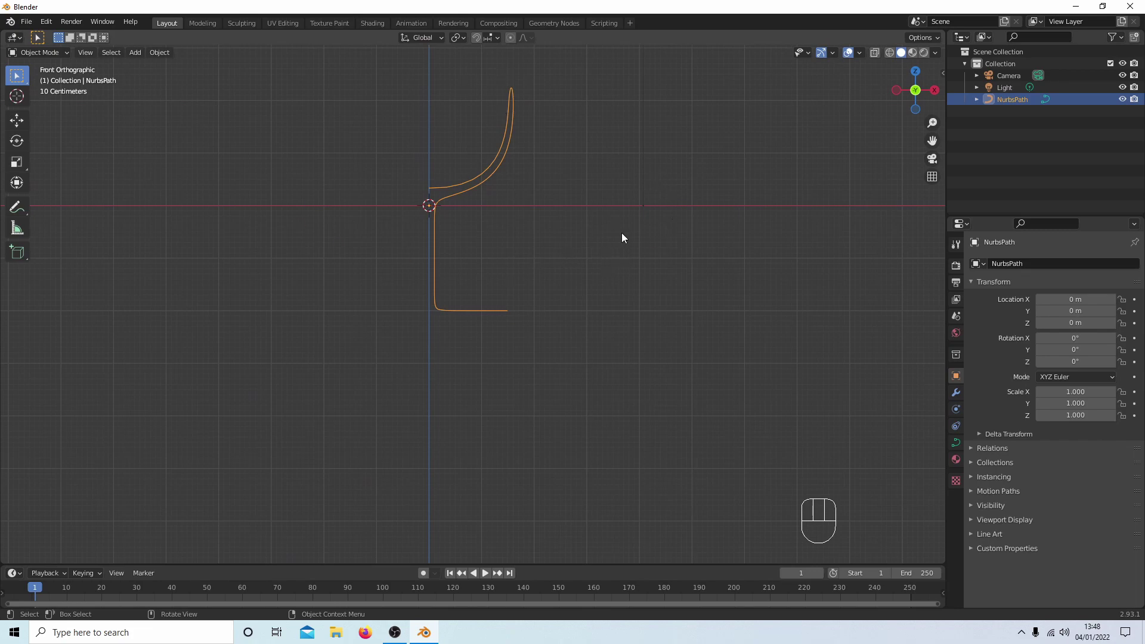
- Return to Edit Mode and lower the foot's outer end point along Z so the foot slopes gently downward
key(Tab)
scroll(621, 234, up, 6)
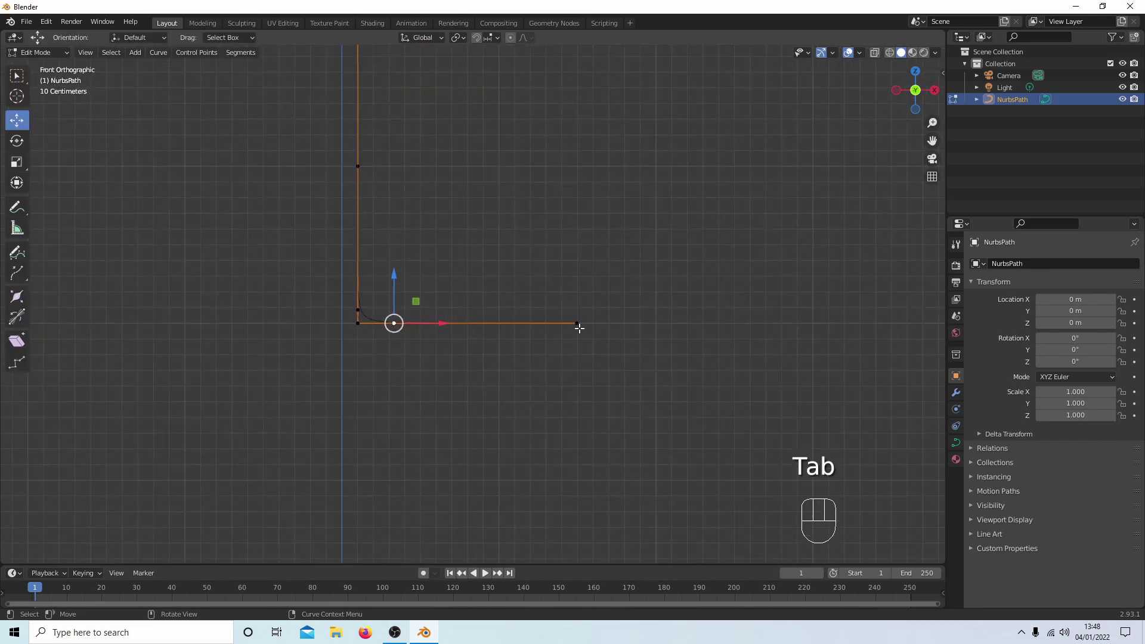
click(577, 324)
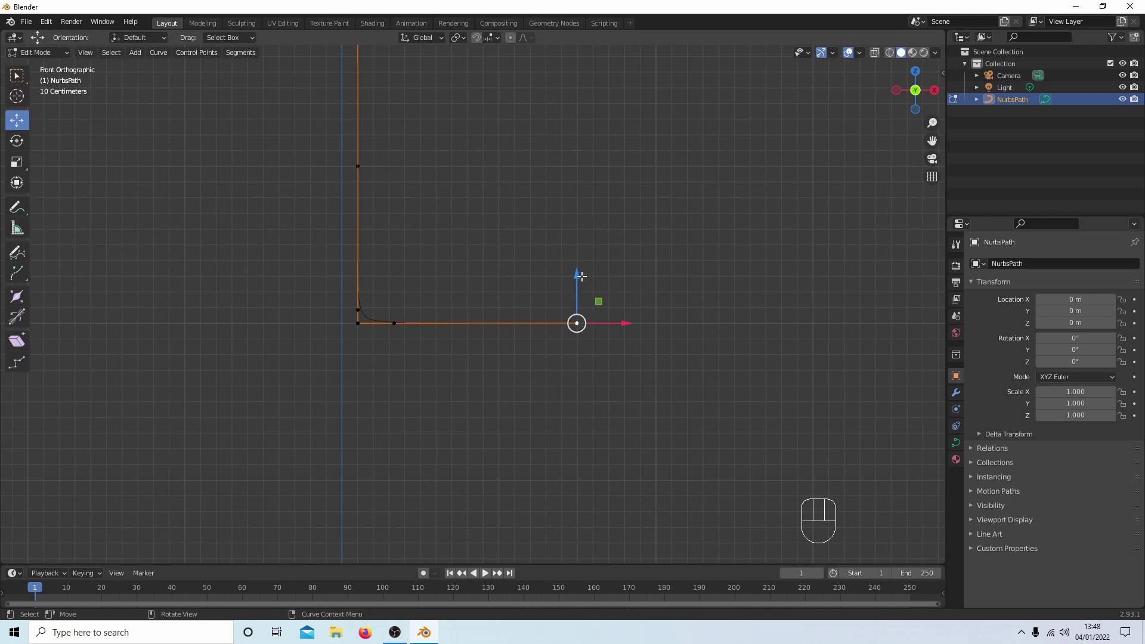
drag(577, 276, 577, 301)
scroll(597, 292, up, 5)
shift+middle_drag(611, 284, 531, 149)
drag(646, 212, 646, 212)
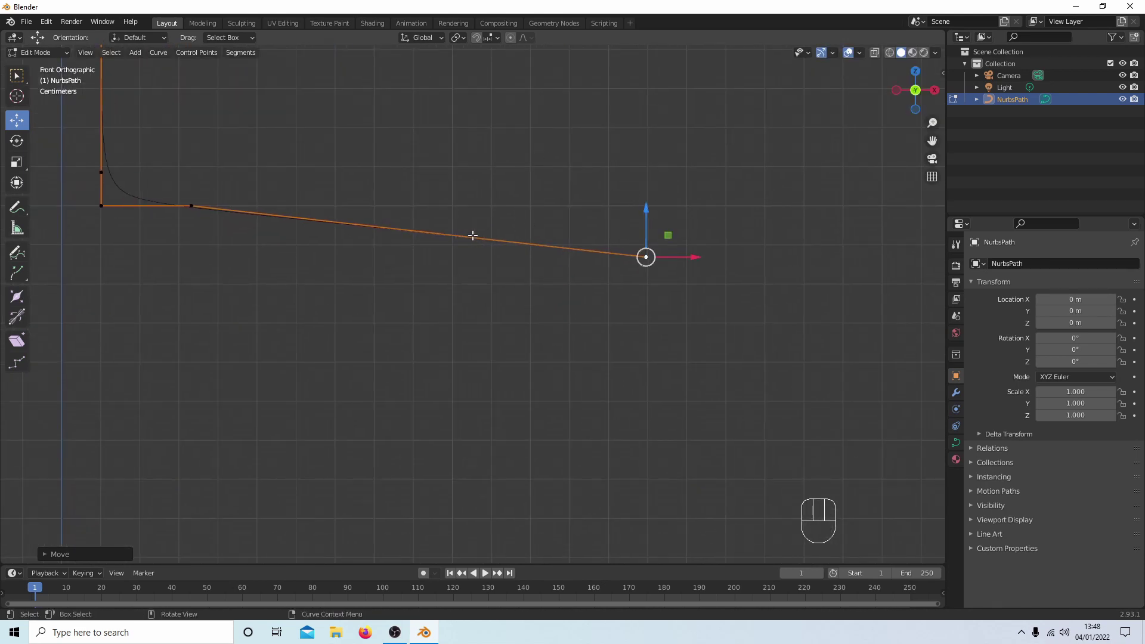
- Extrude the foot's outer end point about 0.09 m straight down along Z to form its edge
key(e)
middle_click(640, 143)
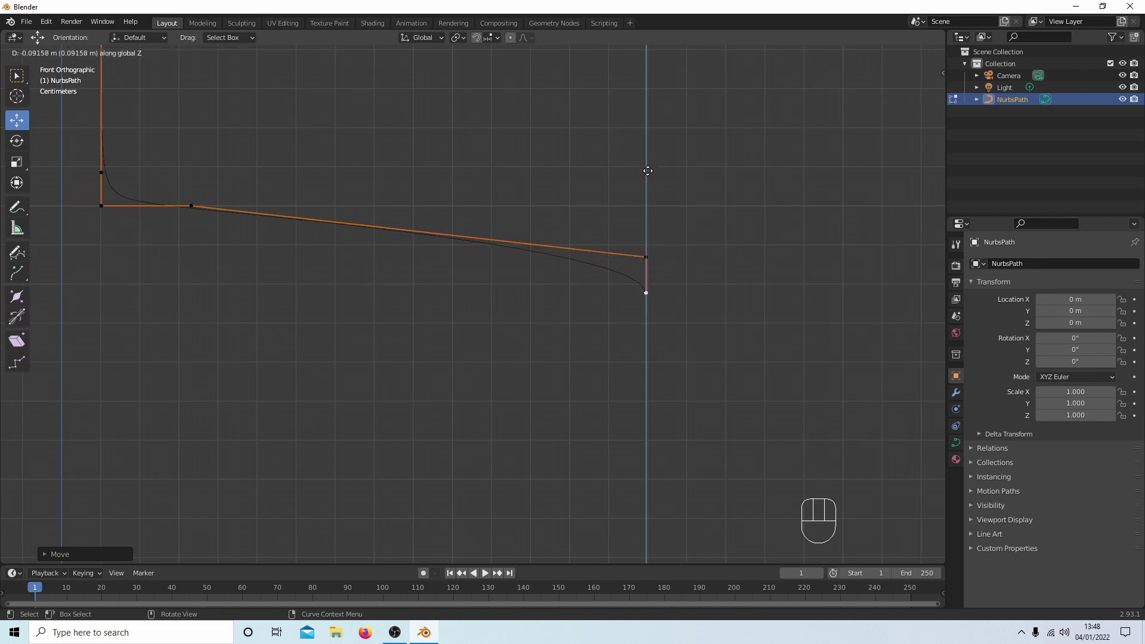
click(648, 171)
- Subdivide the foot's short vertical edge segment and move its middle point up close to the upper corner
drag(617, 221, 740, 357)
scroll(692, 197, up, 3)
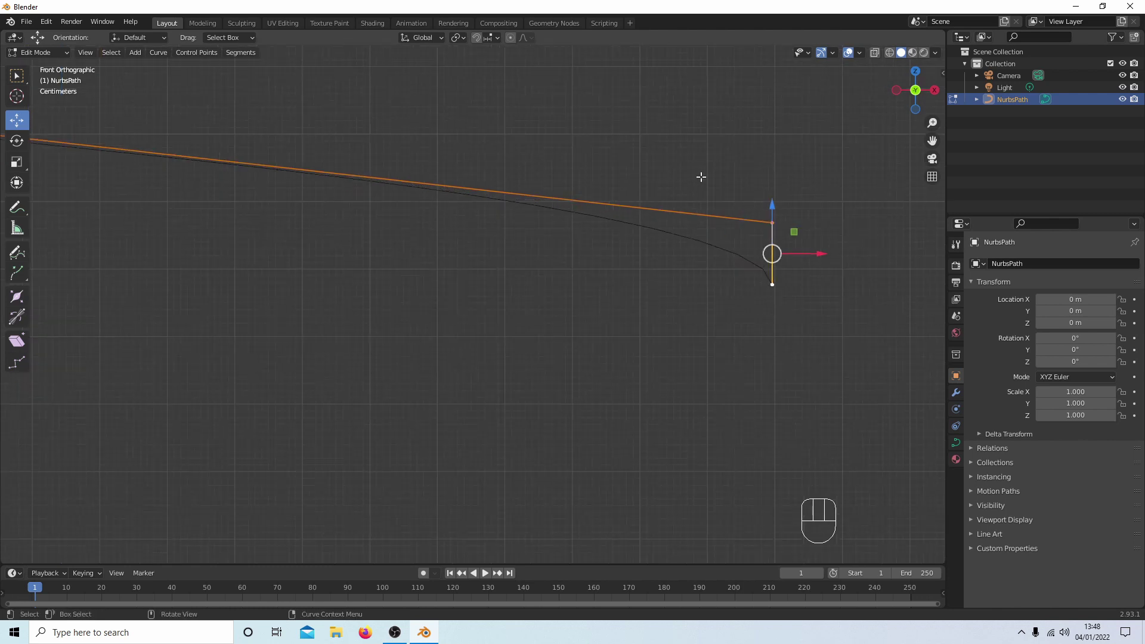
right_click(726, 148)
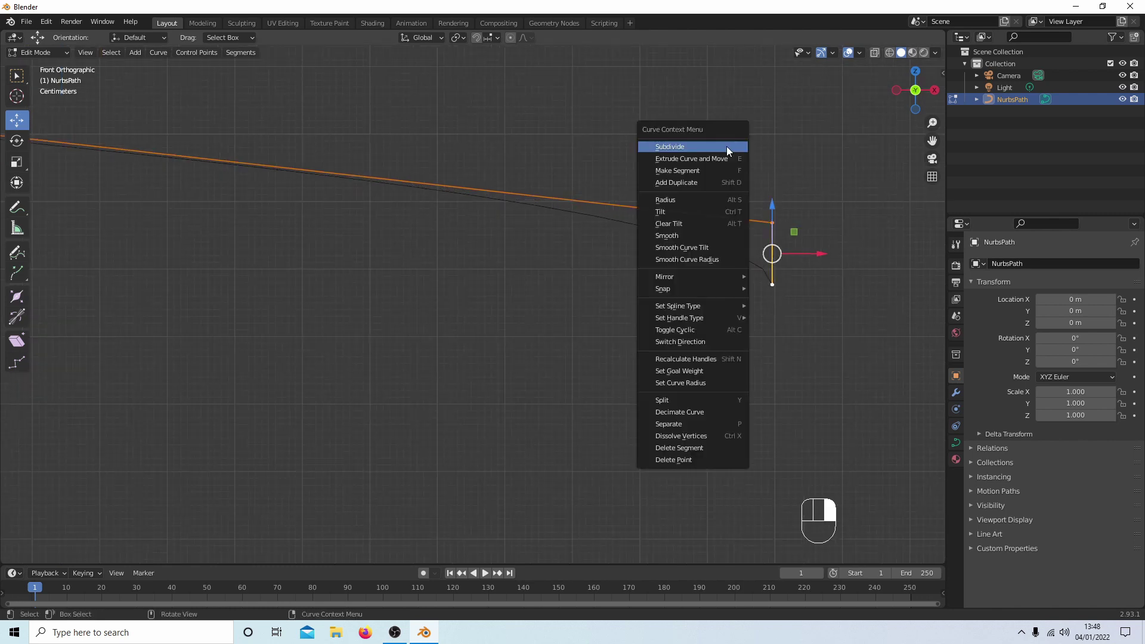
click(690, 148)
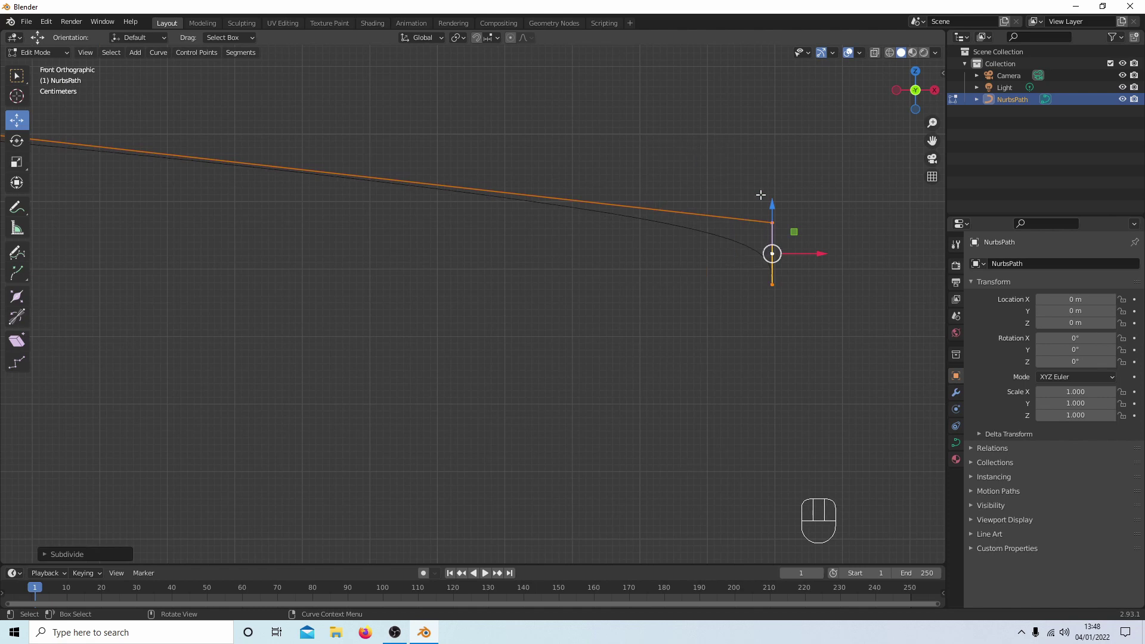
click(773, 210)
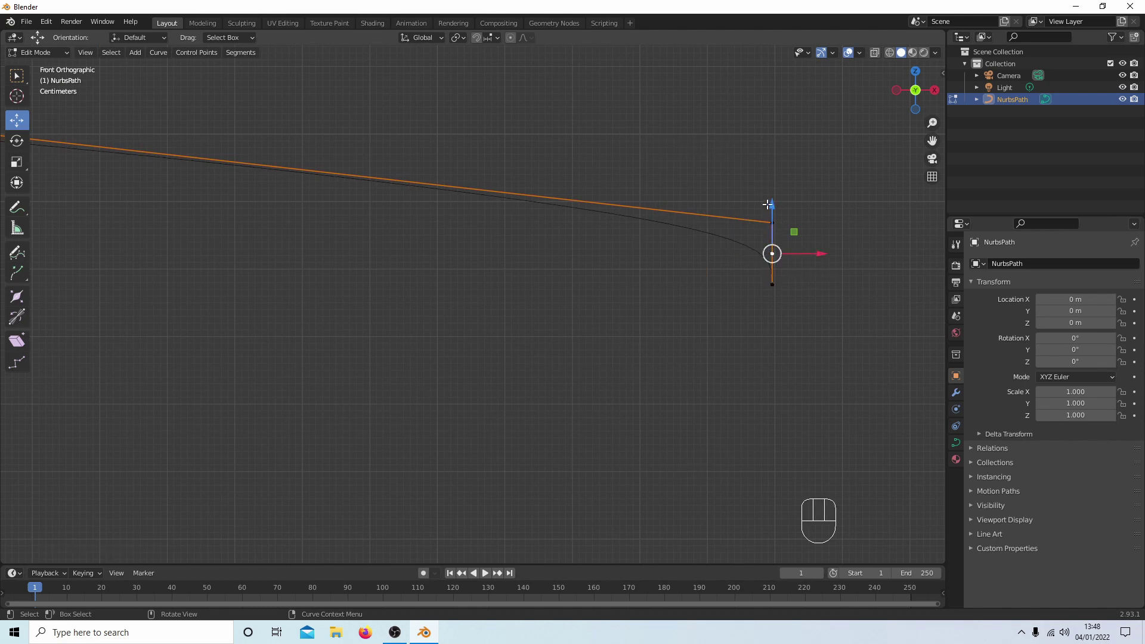
drag(773, 205, 802, 182)
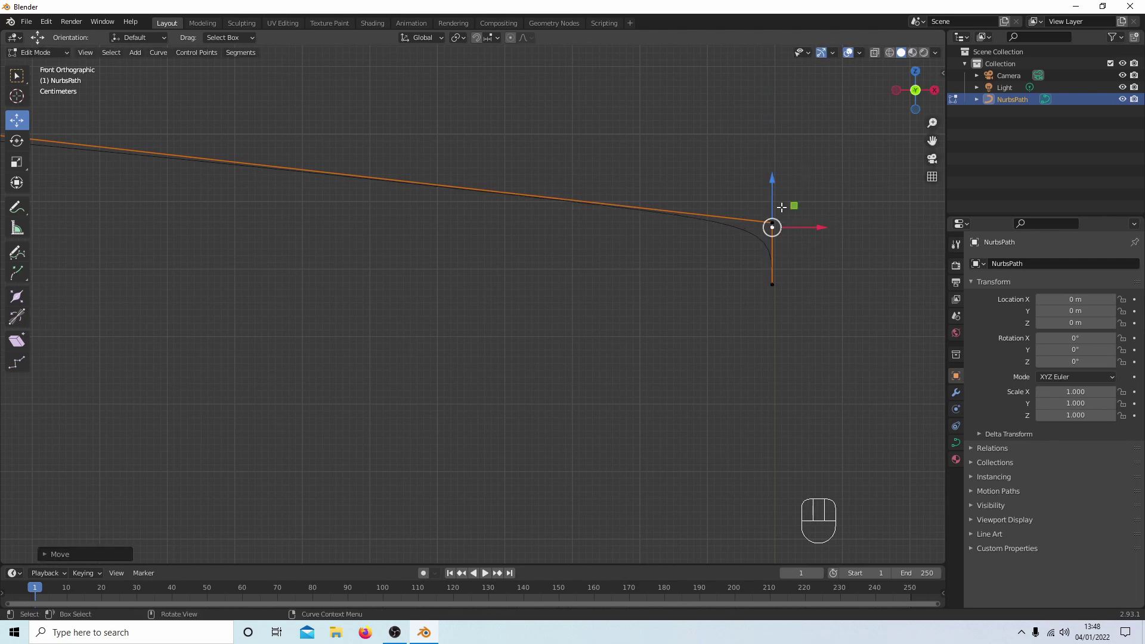
- Extrude the foot's lower outer end point about 1.5 m along X to the Z axis to form the underside
shift+middle_drag(805, 176, 748, 187)
scroll(746, 197, down, 3)
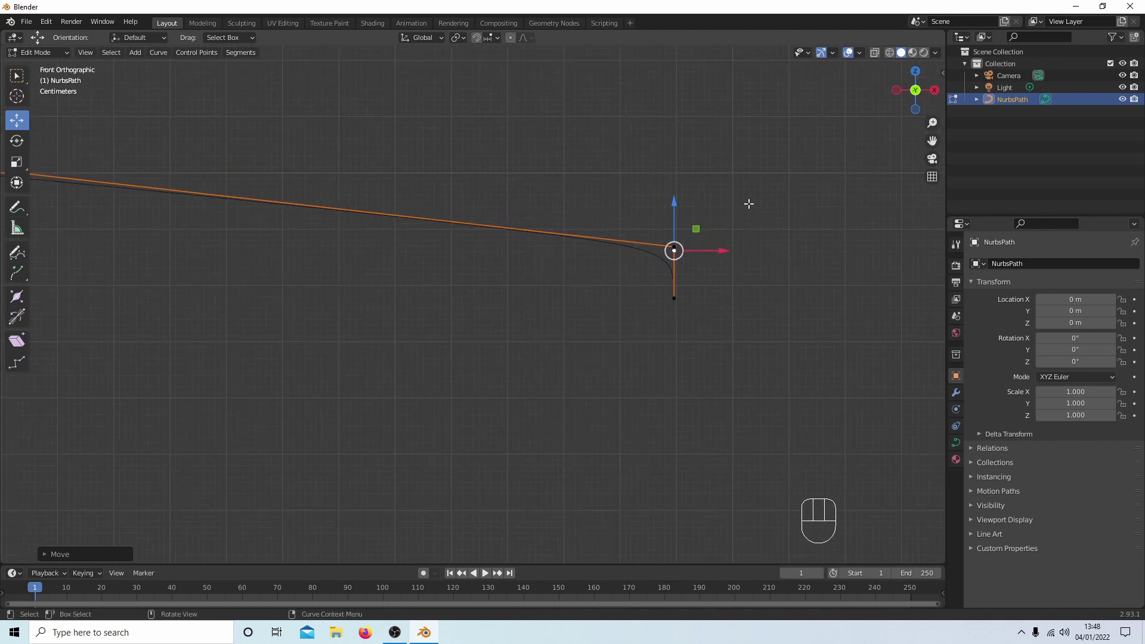
scroll(660, 298, down, 4)
shift+middle_drag(567, 348, 652, 343)
click(627, 297)
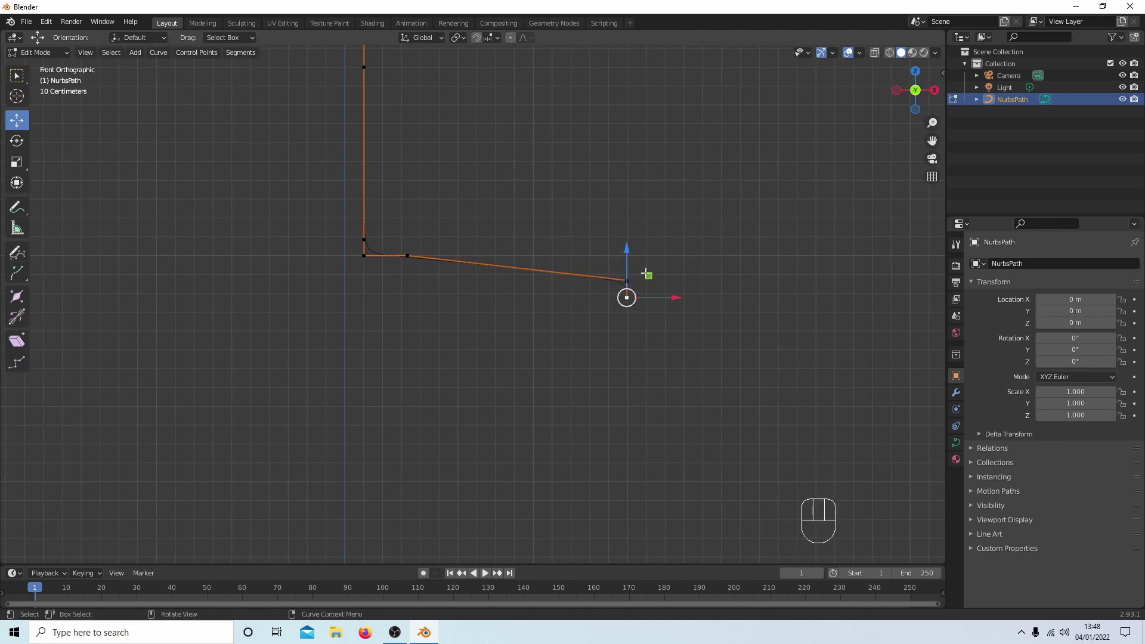
key(e)
key(x)
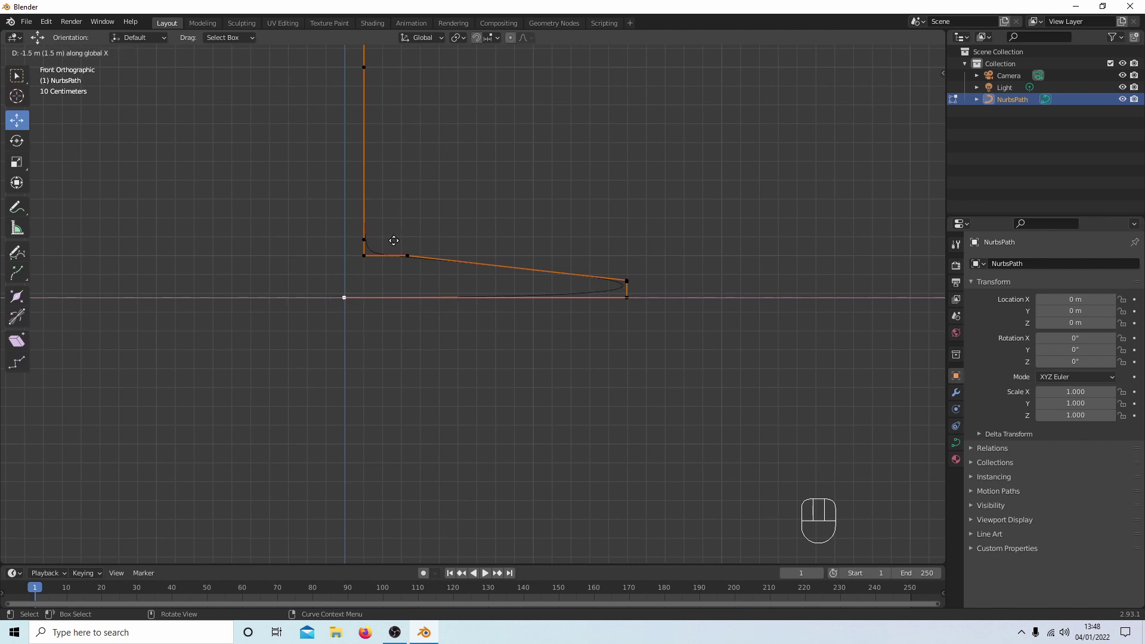
click(396, 243)
- Subdivide the foot's underside segment between its inner and outer end points
scroll(500, 220, up, 3)
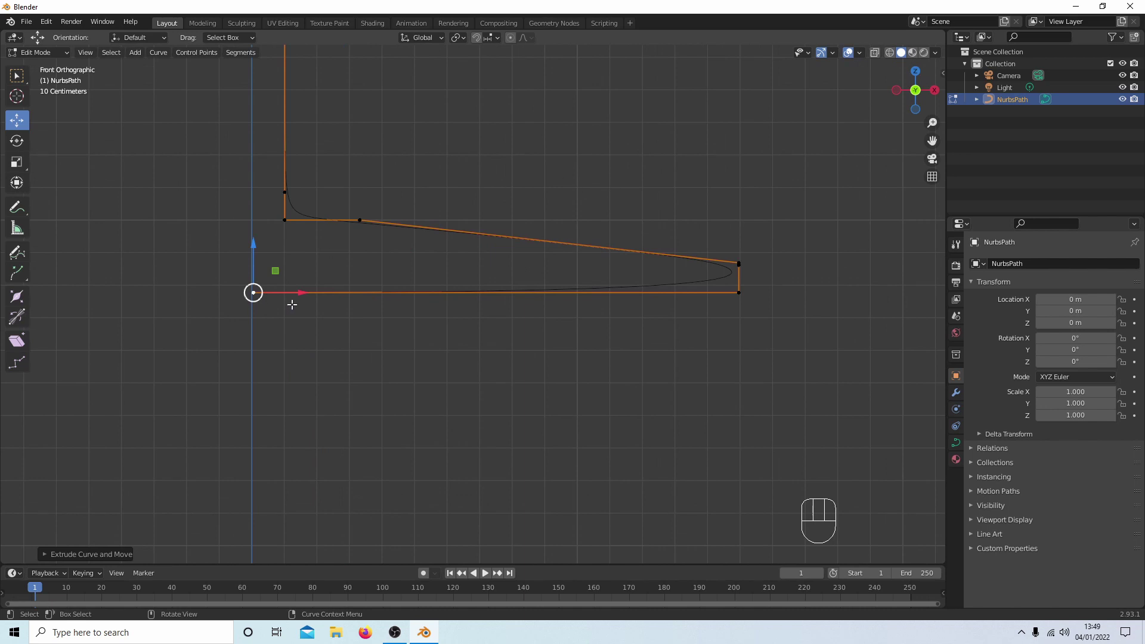
shift+click(739, 293)
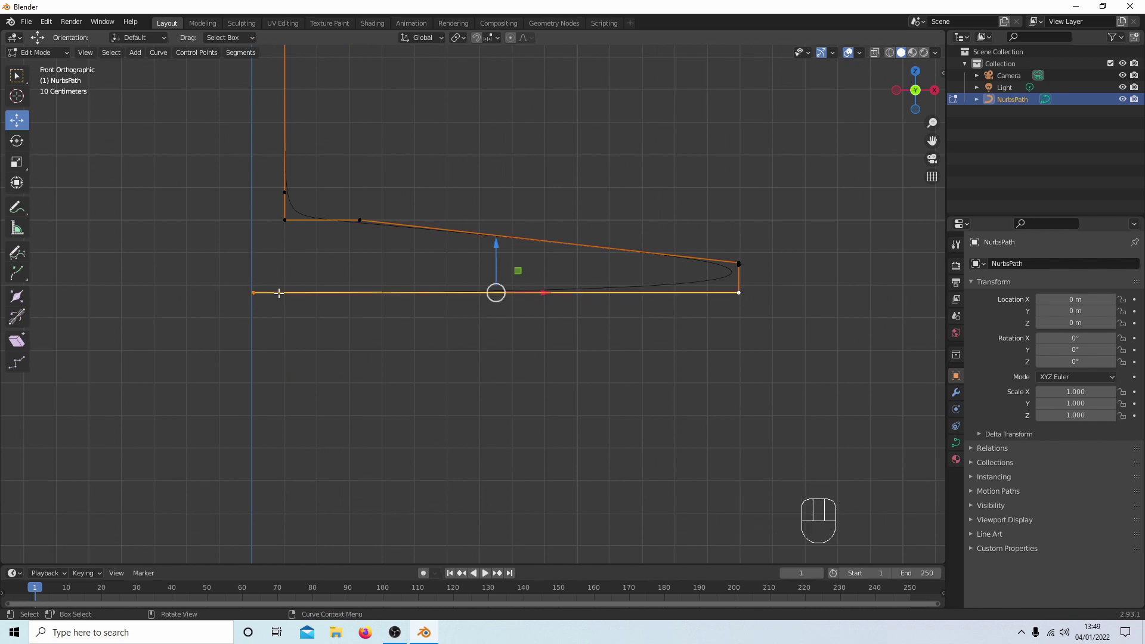
right_click(424, 137)
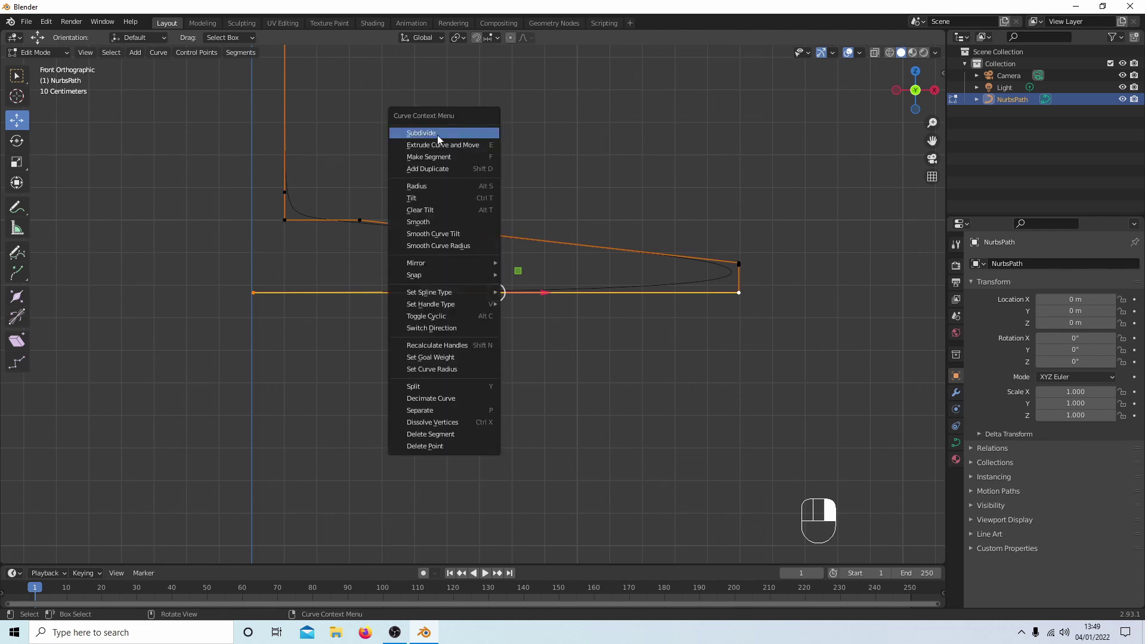
click(438, 135)
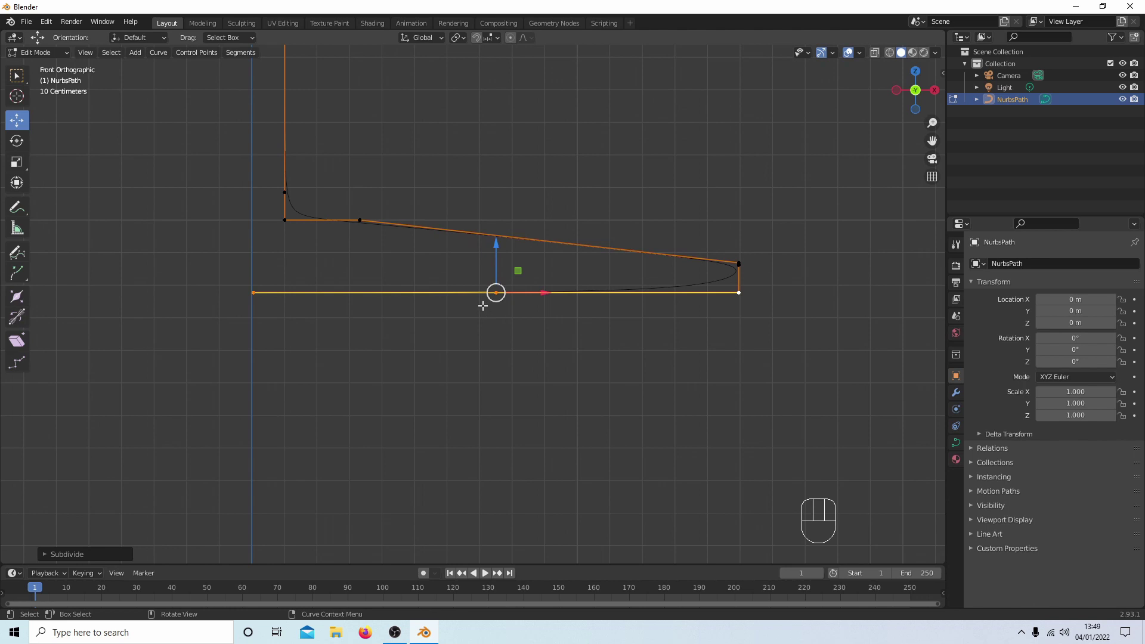
- Subdivide the outer half of the foot's underside, move the new point along X close to the outer corner, and view the profile in Object Mode
drag(485, 310, 796, 276)
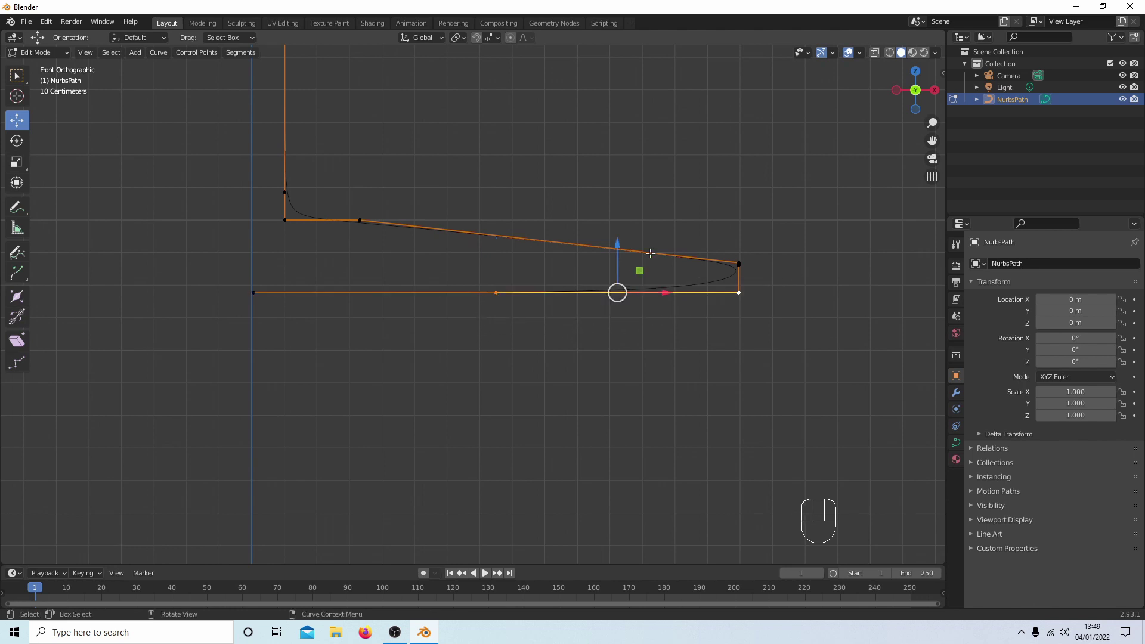
right_click(614, 171)
click(580, 171)
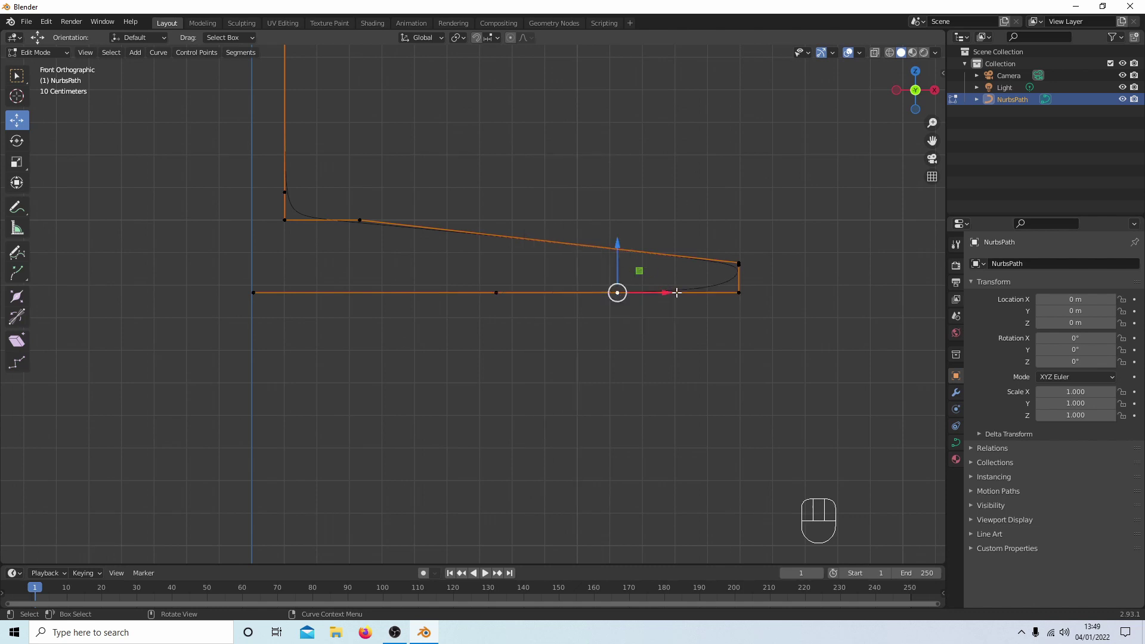
drag(668, 293, 784, 292)
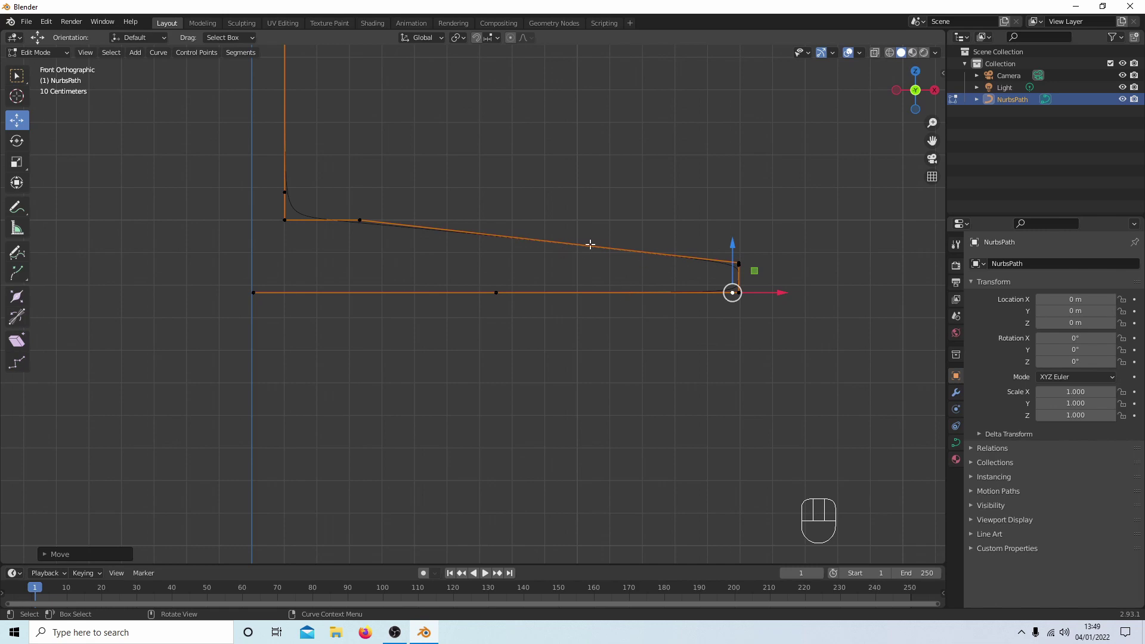
key(Tab)
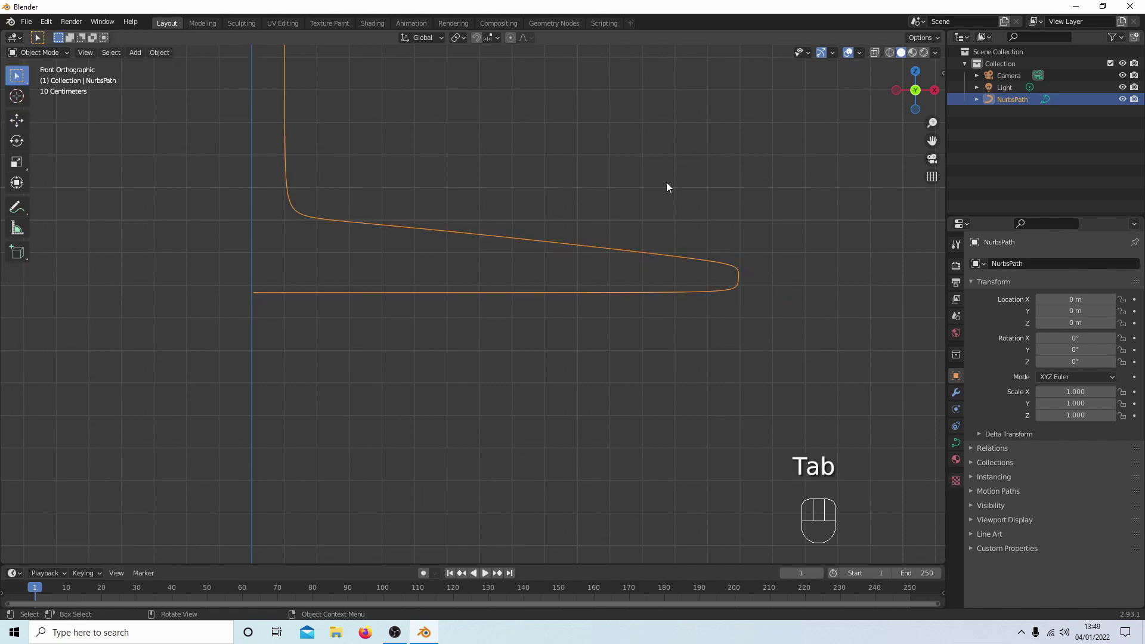
scroll(702, 189, down, 10)
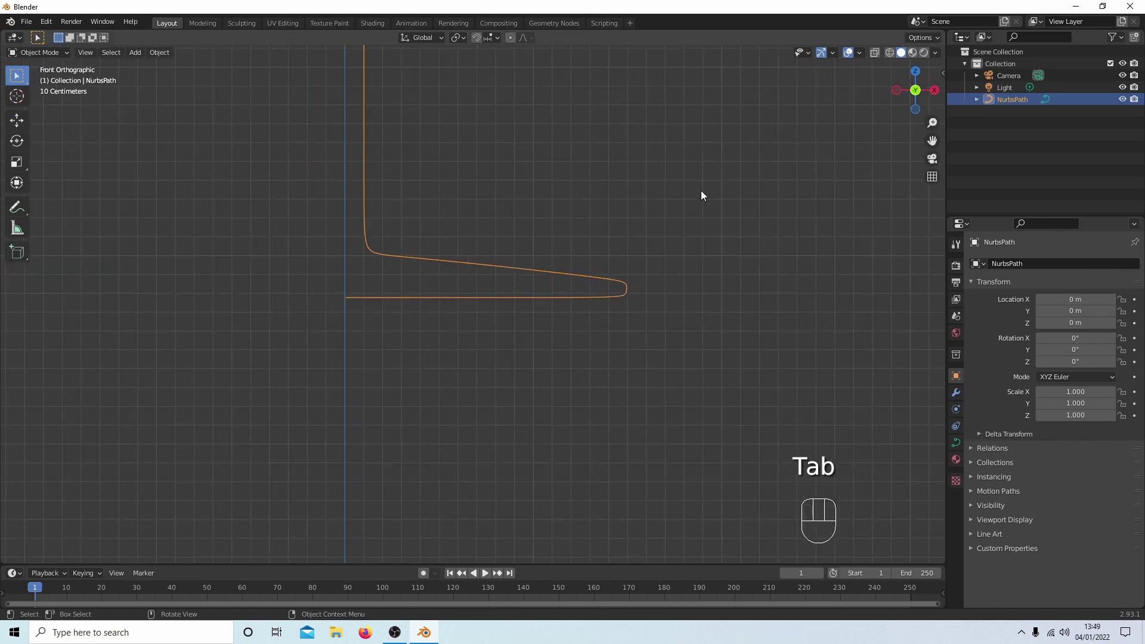
scroll(683, 238, up, 8)
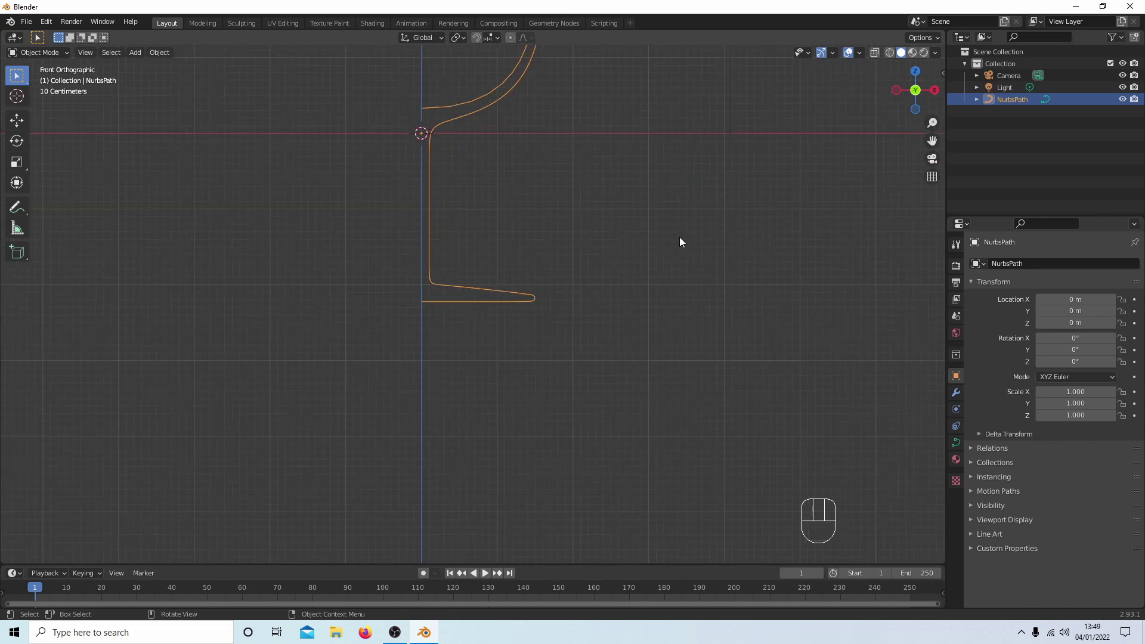
- Return to Edit Mode and raise the underside's inner end point slightly along Z so the foot's base slopes up toward the axis
key(Tab)
scroll(621, 167, up, 4)
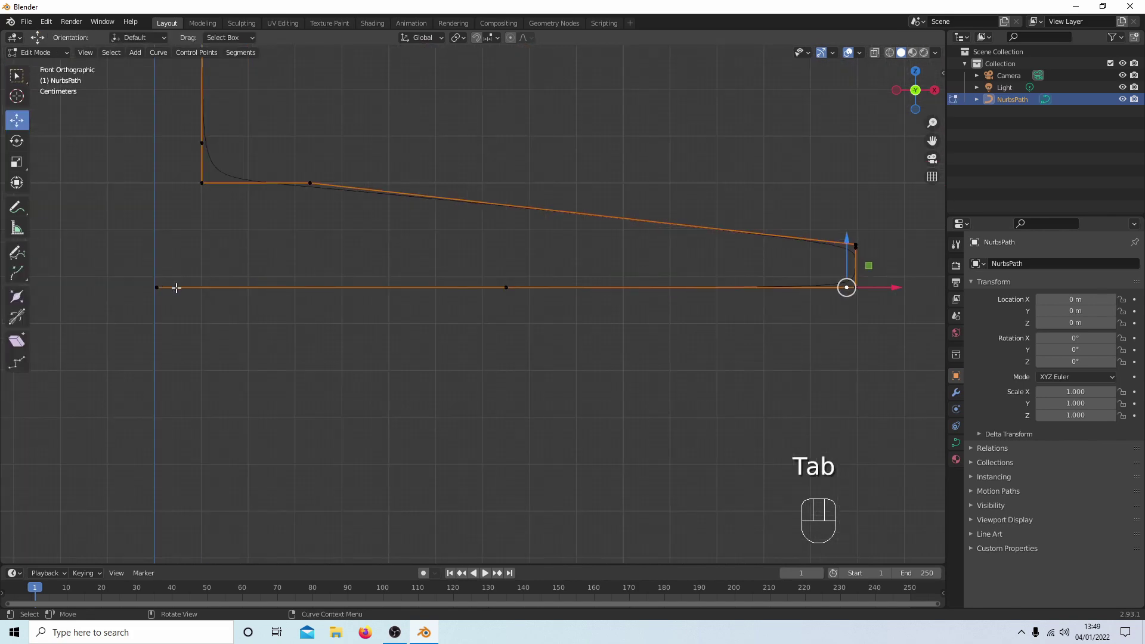
click(157, 287)
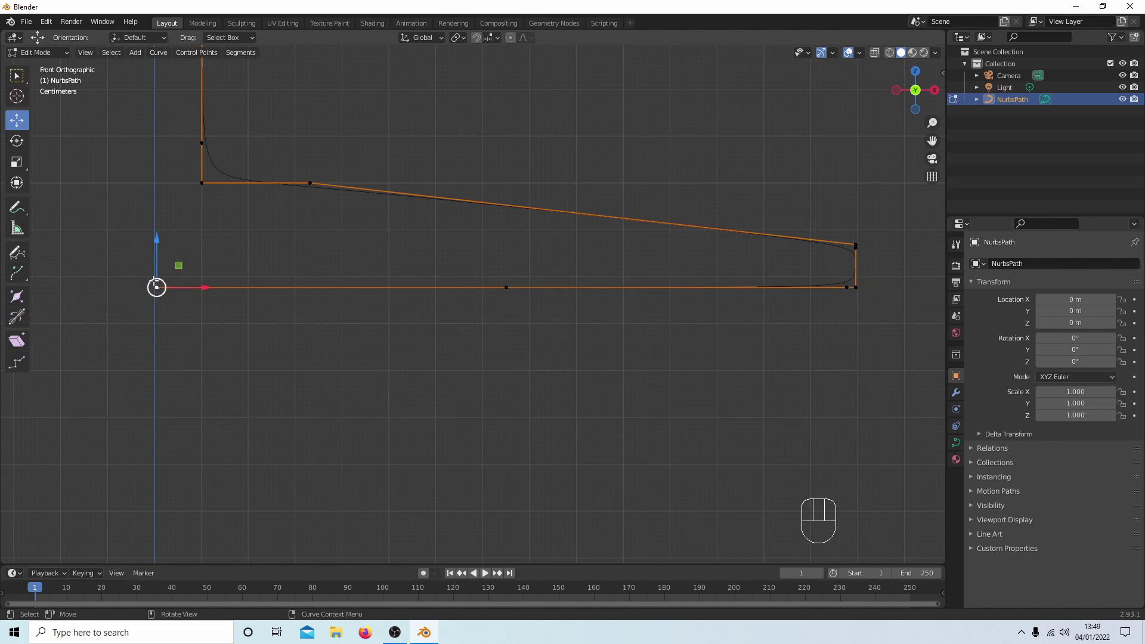
drag(157, 247, 164, 215)
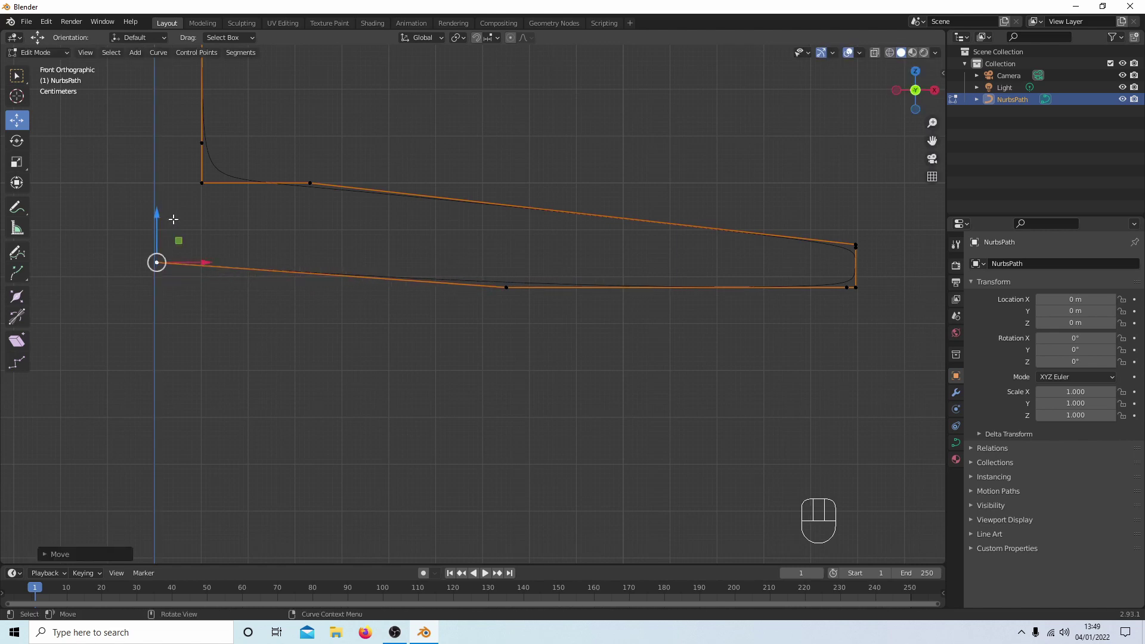
- Subdivide the underside's flat outer segment, move the new point along X beside the middle point, and view the whole profile in Object Mode
click(507, 288)
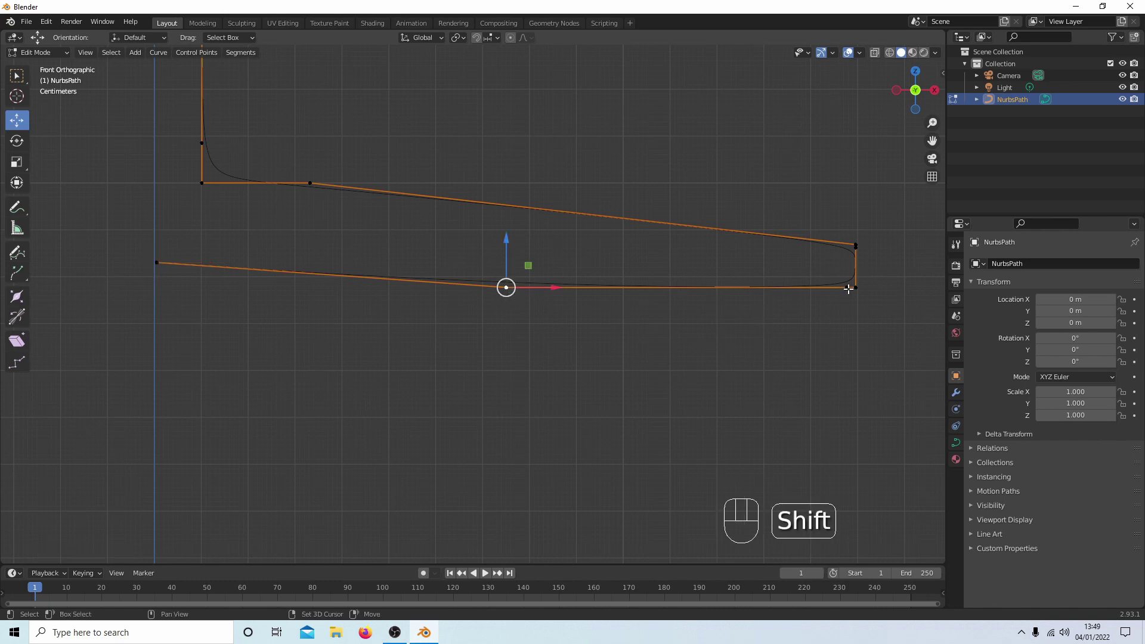
shift+click(848, 289)
right_click(589, 256)
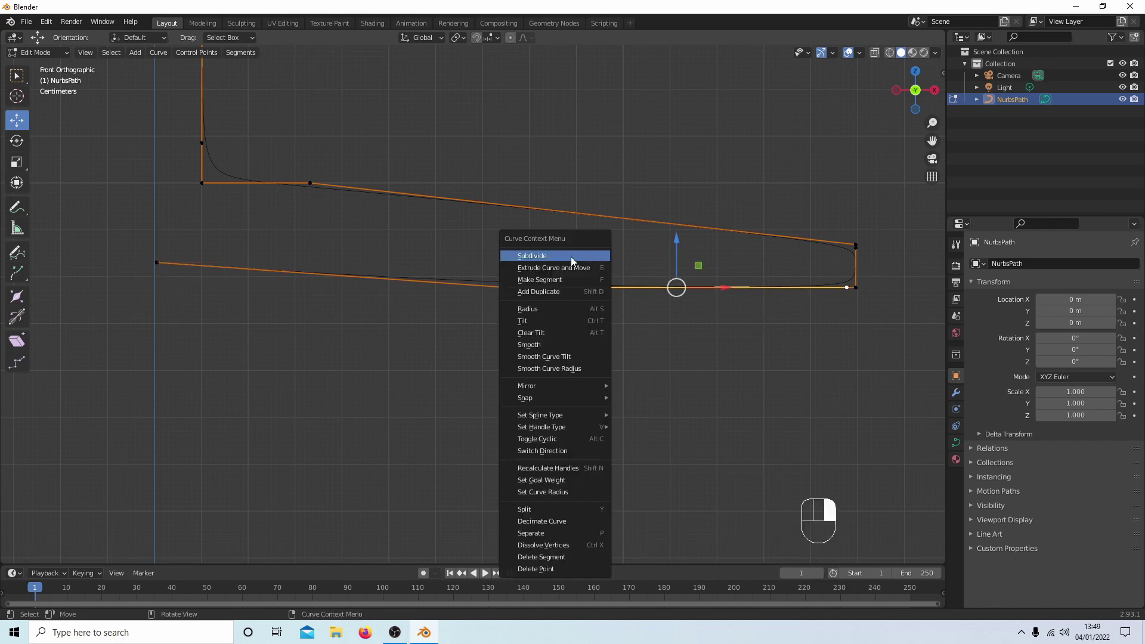
click(571, 256)
click(677, 287)
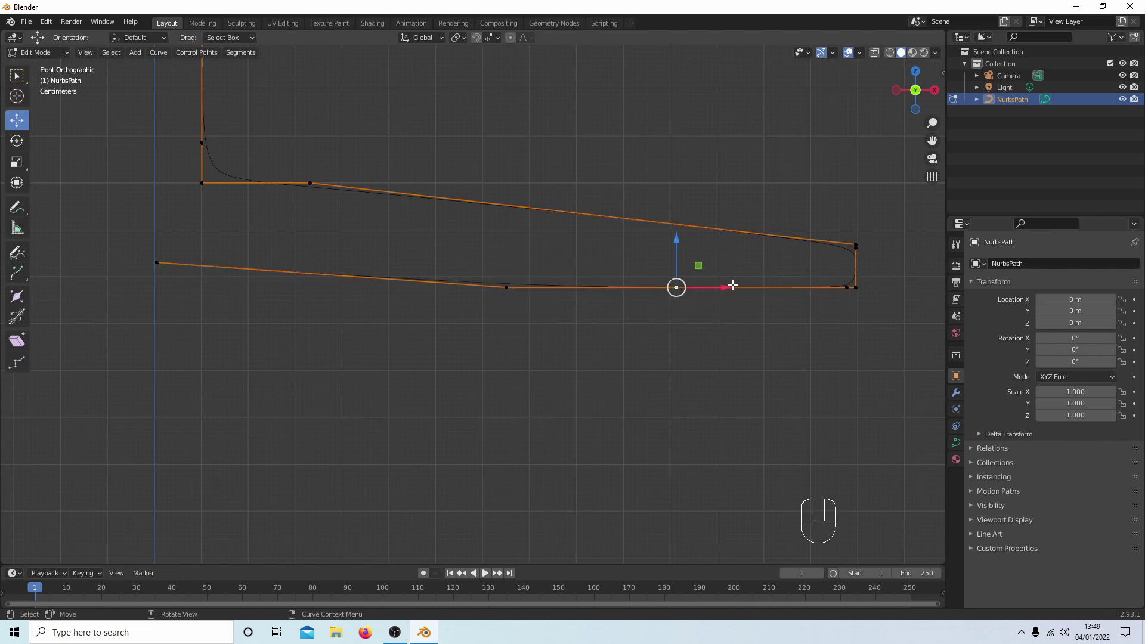
drag(726, 287, 563, 297)
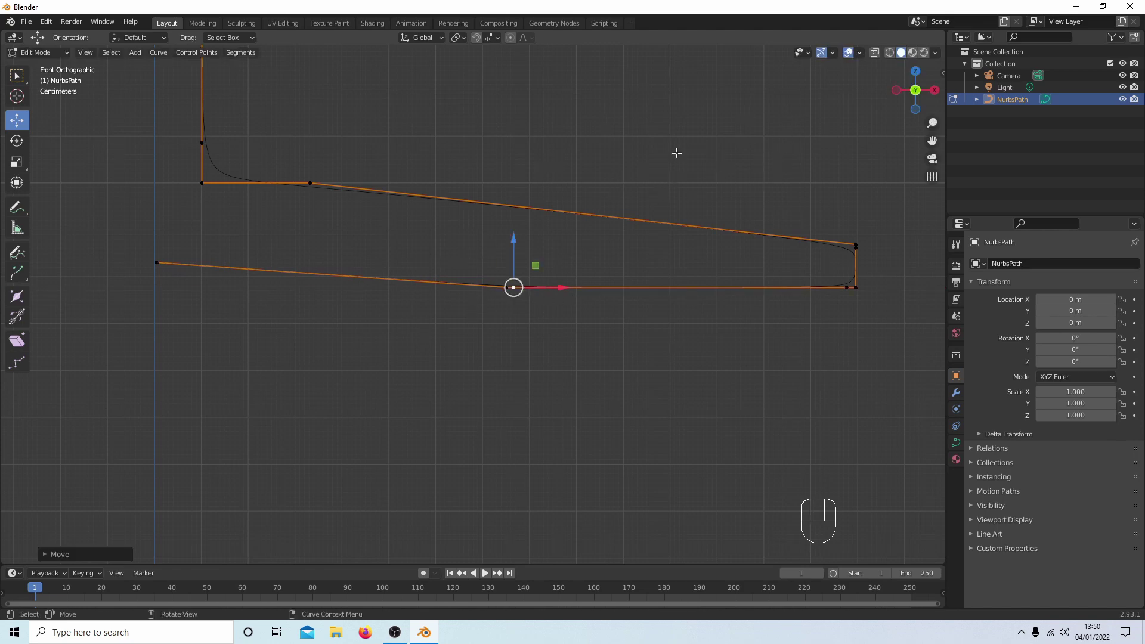
key(Tab)
scroll(699, 160, down, 8)
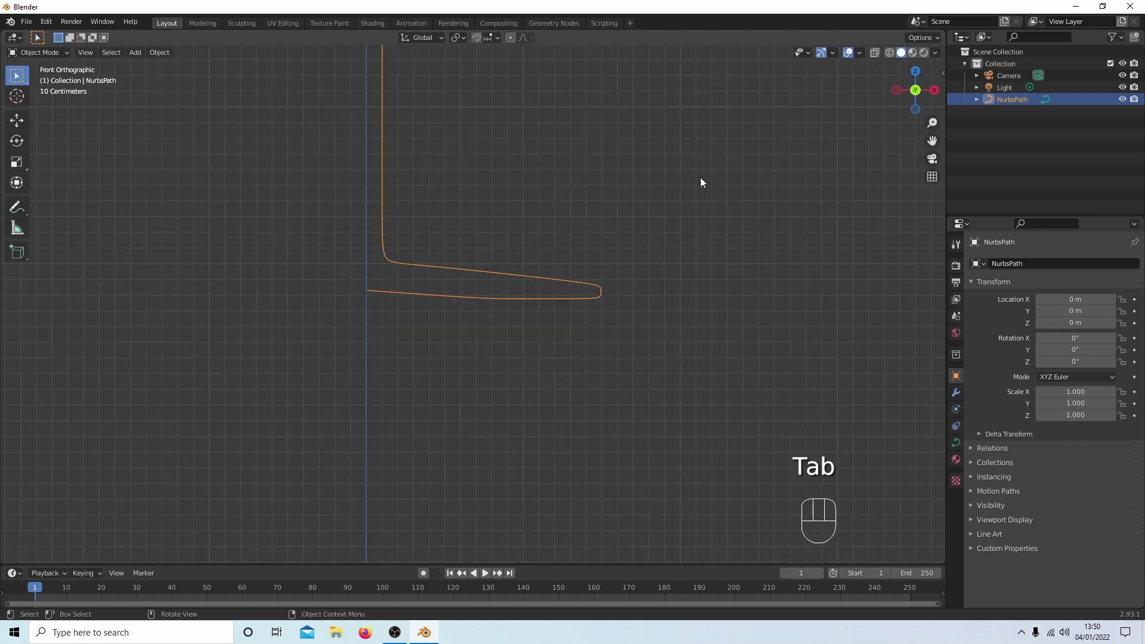
scroll(699, 188, down, 4)
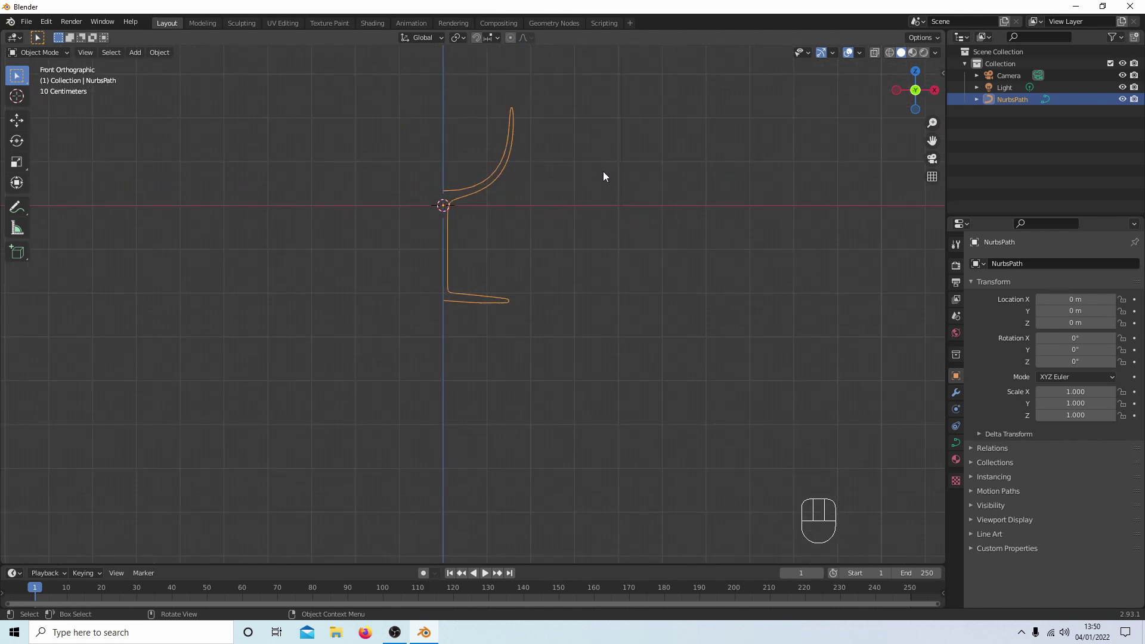
middle_drag(606, 177, 620, 201)
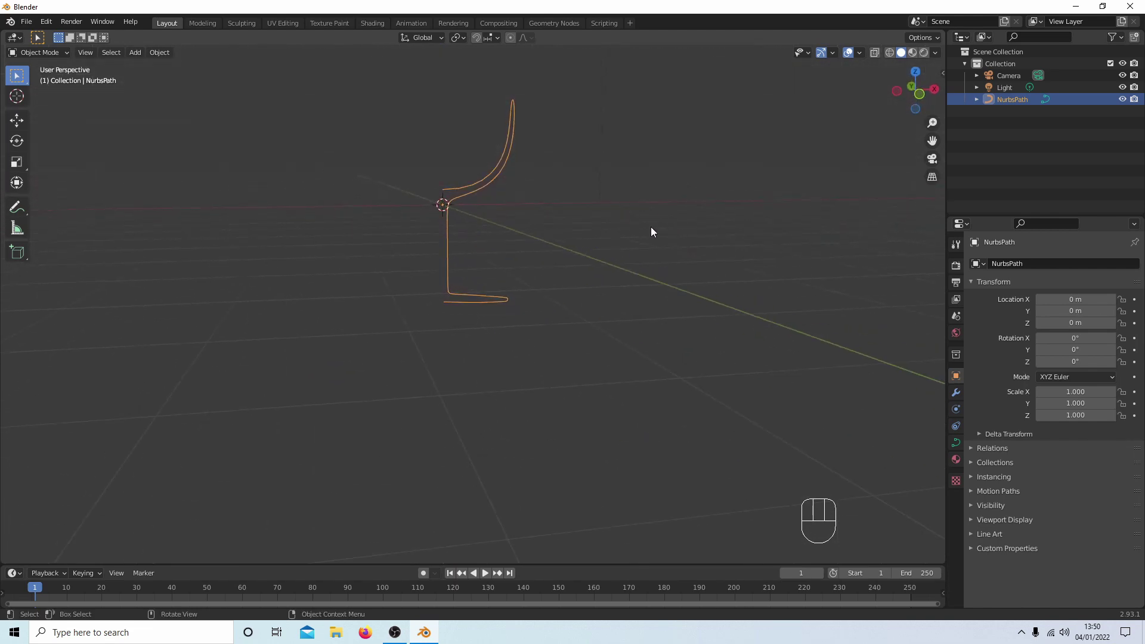
key(KP_1)
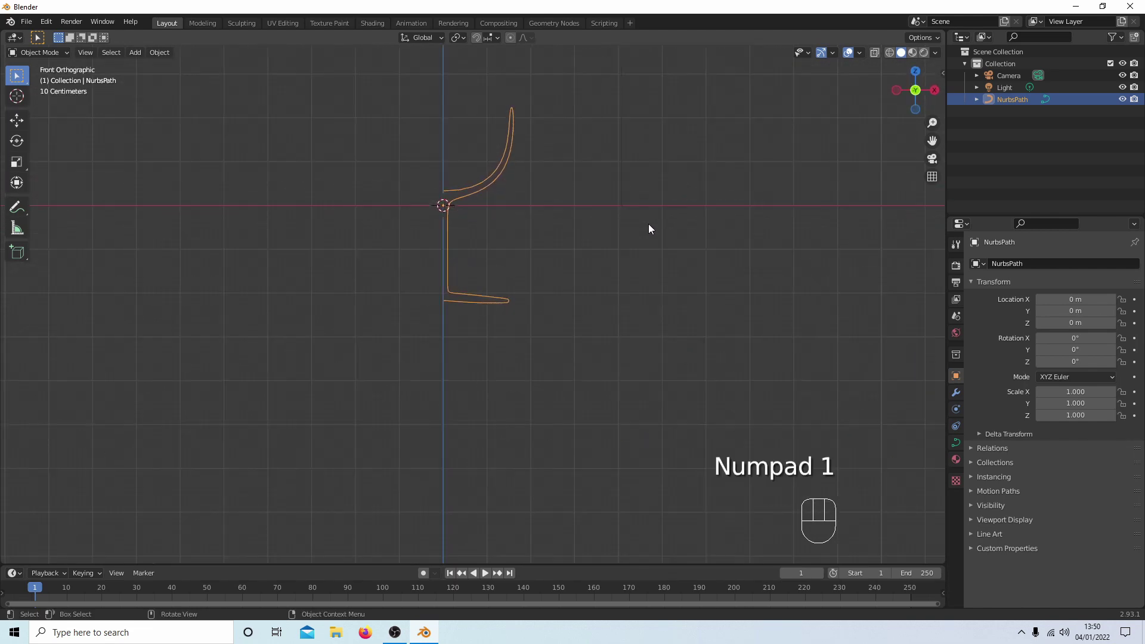
- In Edit Mode, select all the bowl points together with the top of the stem and raise them along Z to lengthen the stem
click(39, 52)
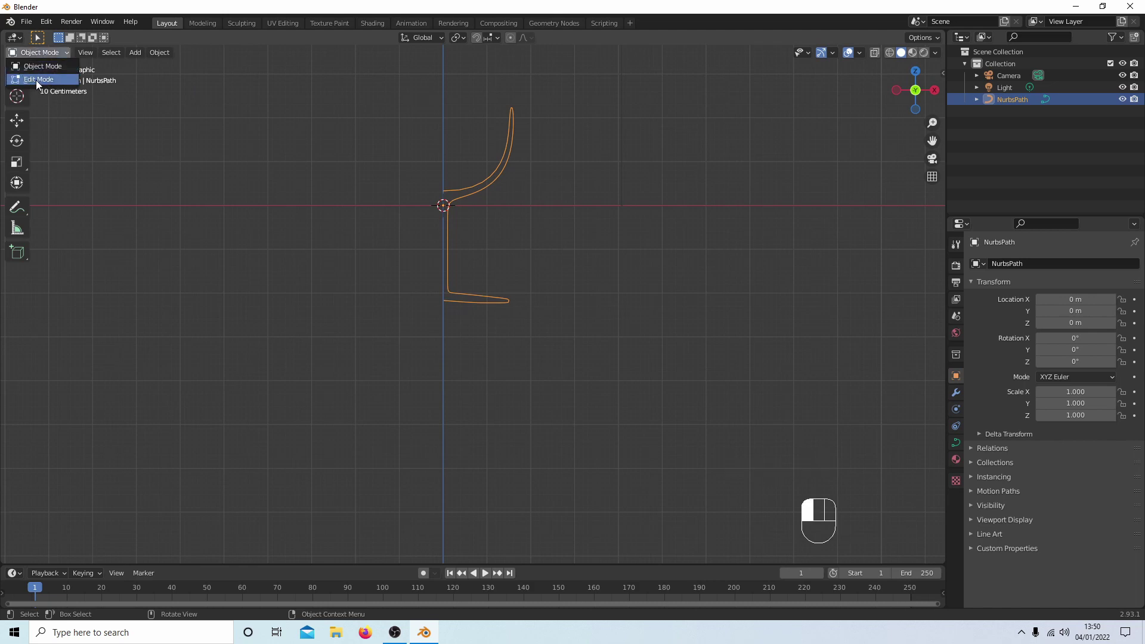
click(35, 80)
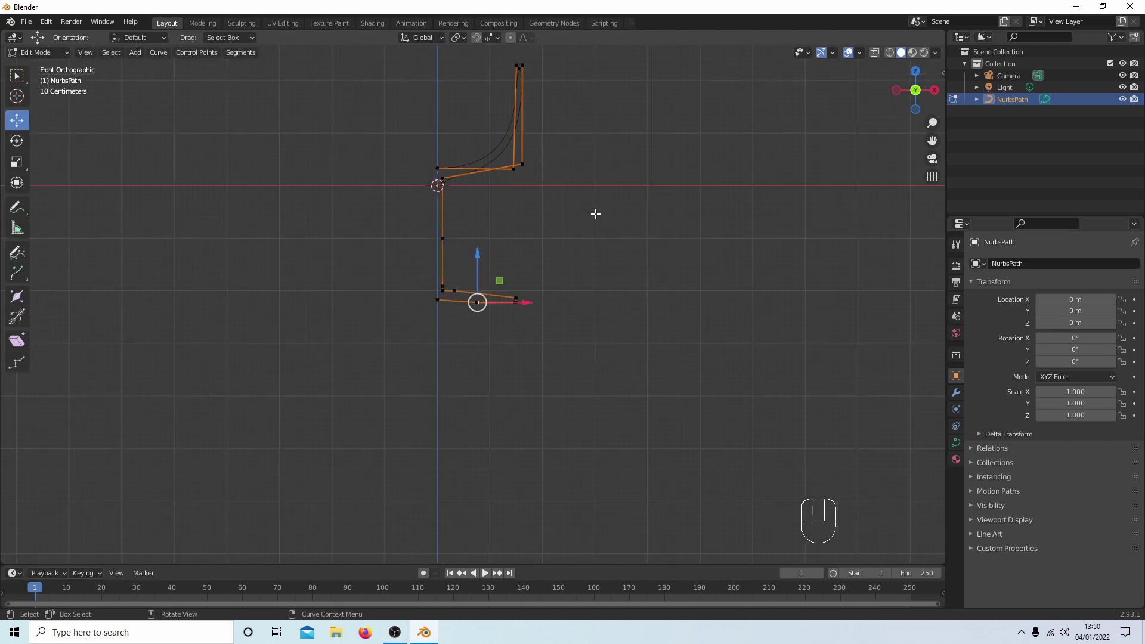
scroll(596, 214, up, 3)
shift+middle_drag(606, 199, 594, 370)
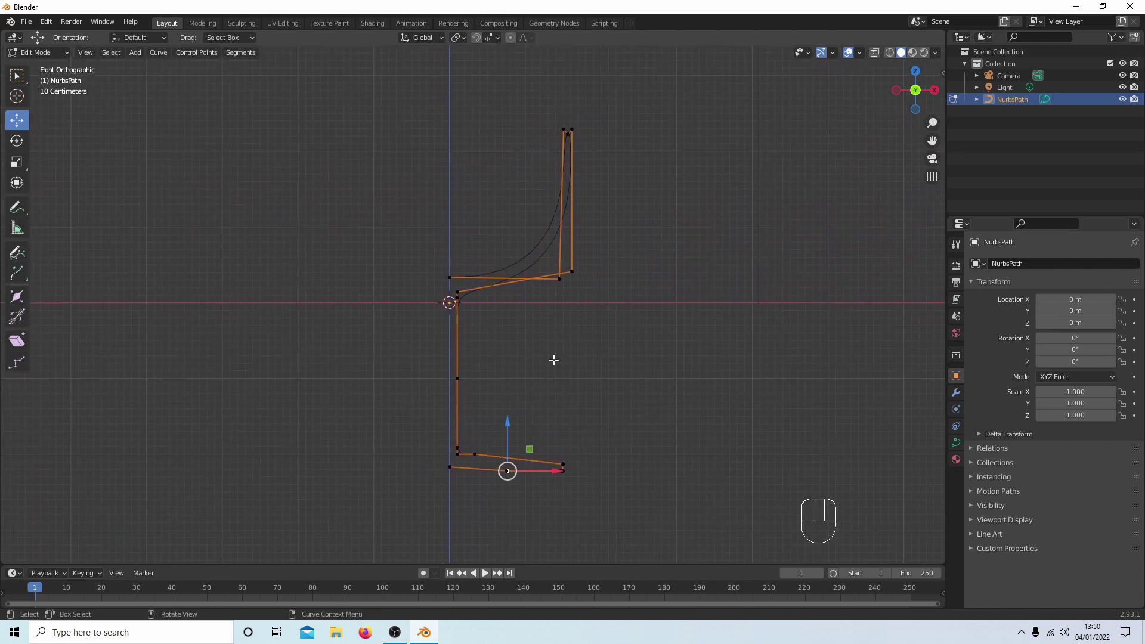
drag(394, 341, 650, 116)
scroll(601, 123, down, 3)
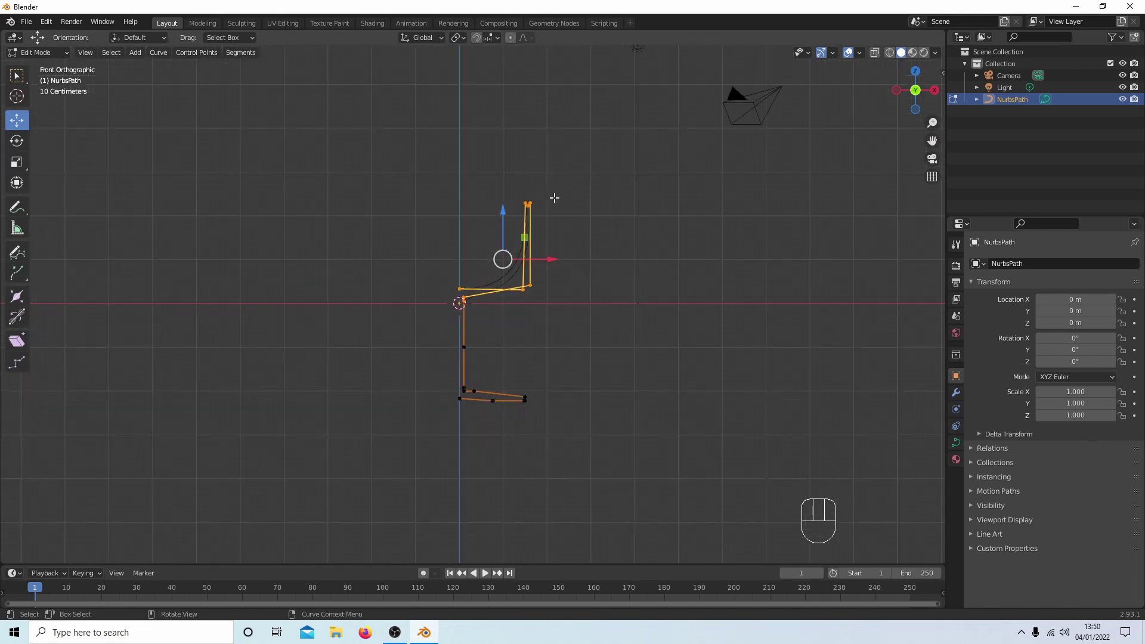
drag(503, 210, 504, 179)
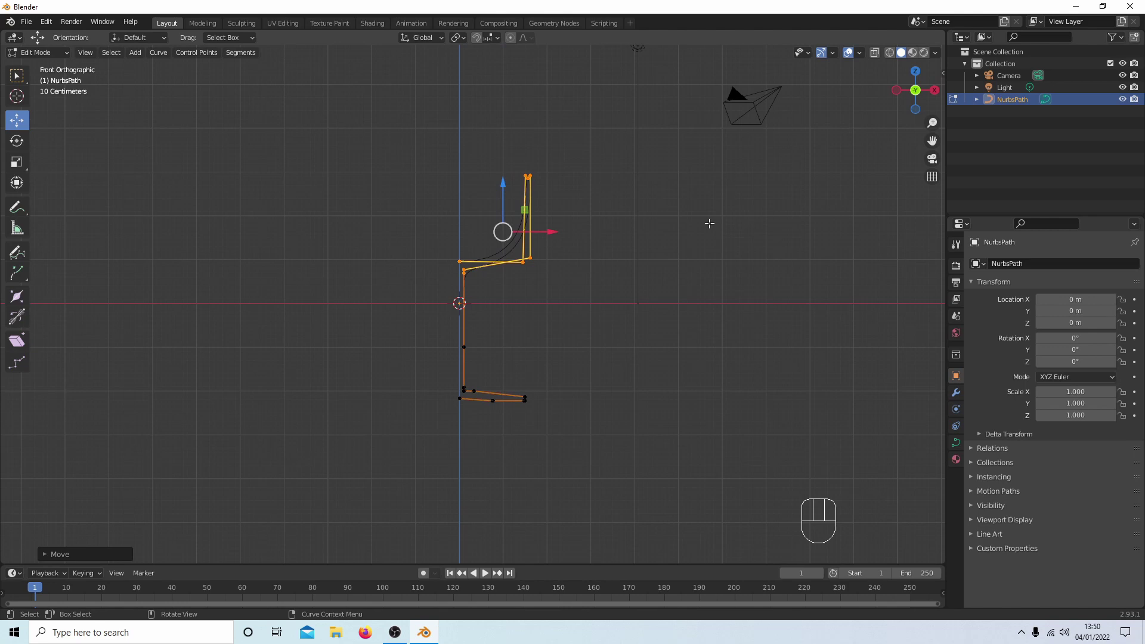
- Convert the goblet profile curve to a mesh in Object Mode and select all its vertices in Edit Mode
key(Tab)
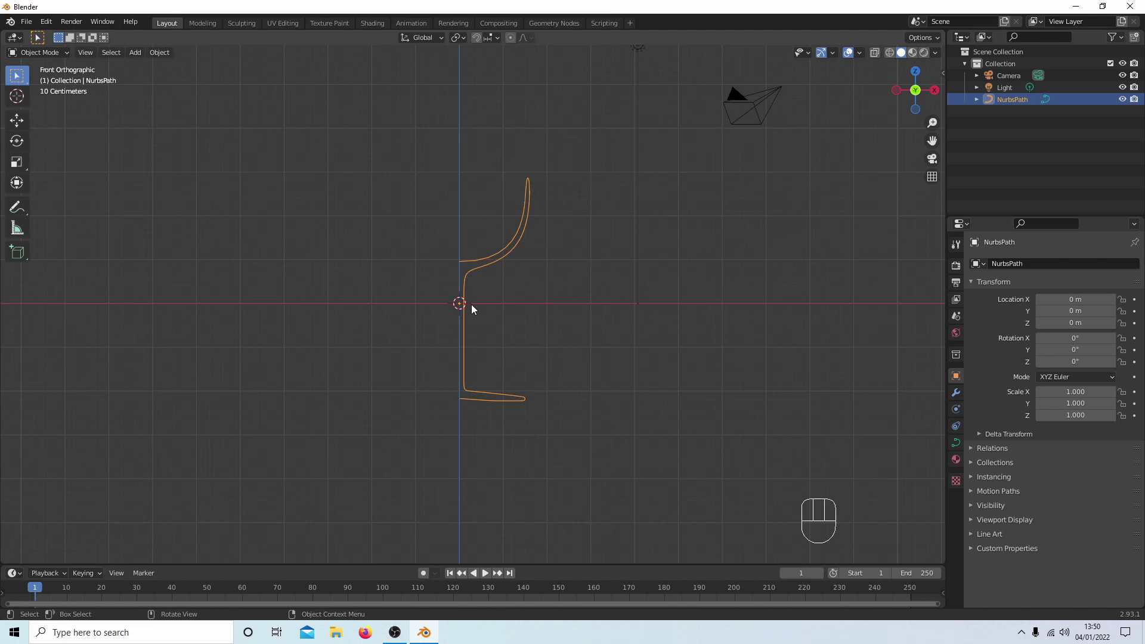
click(157, 54)
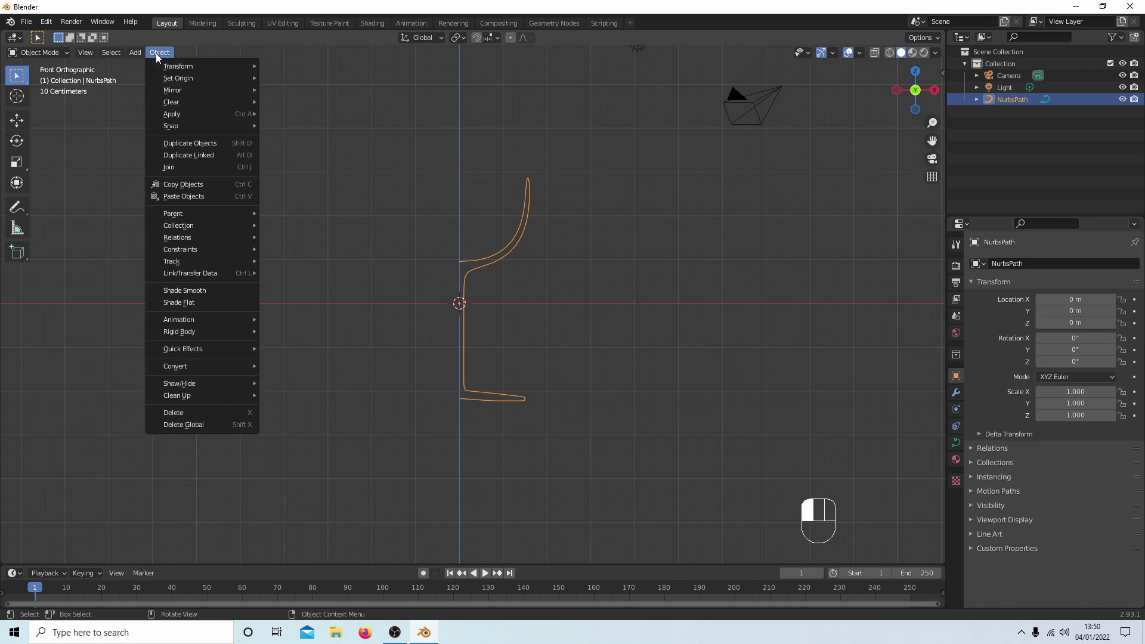
mouse_move(174, 375)
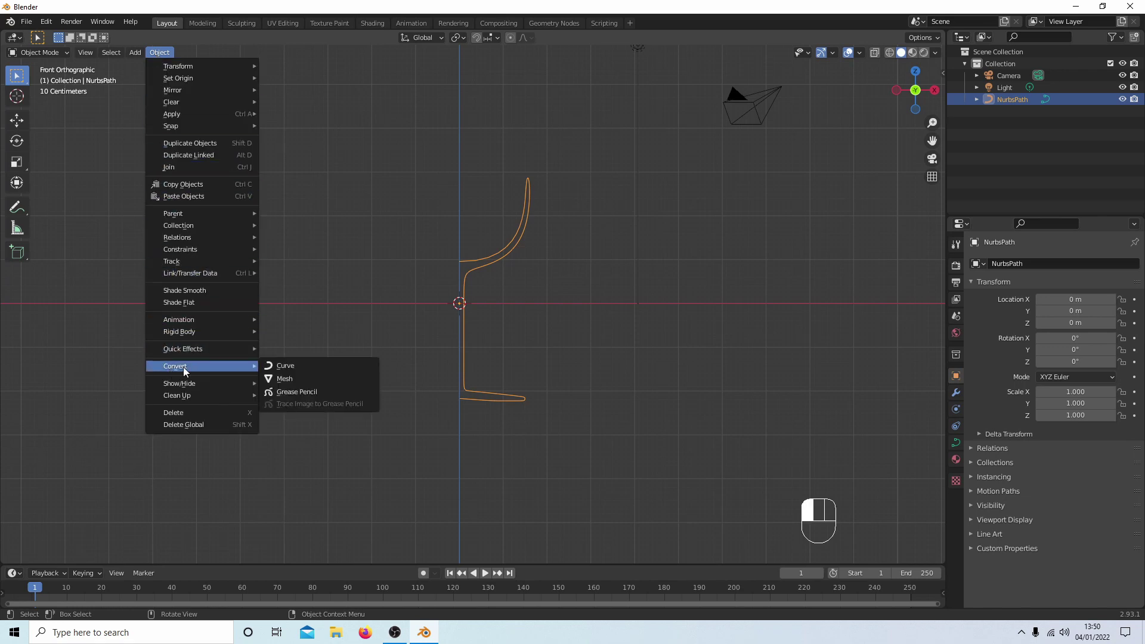
click(291, 379)
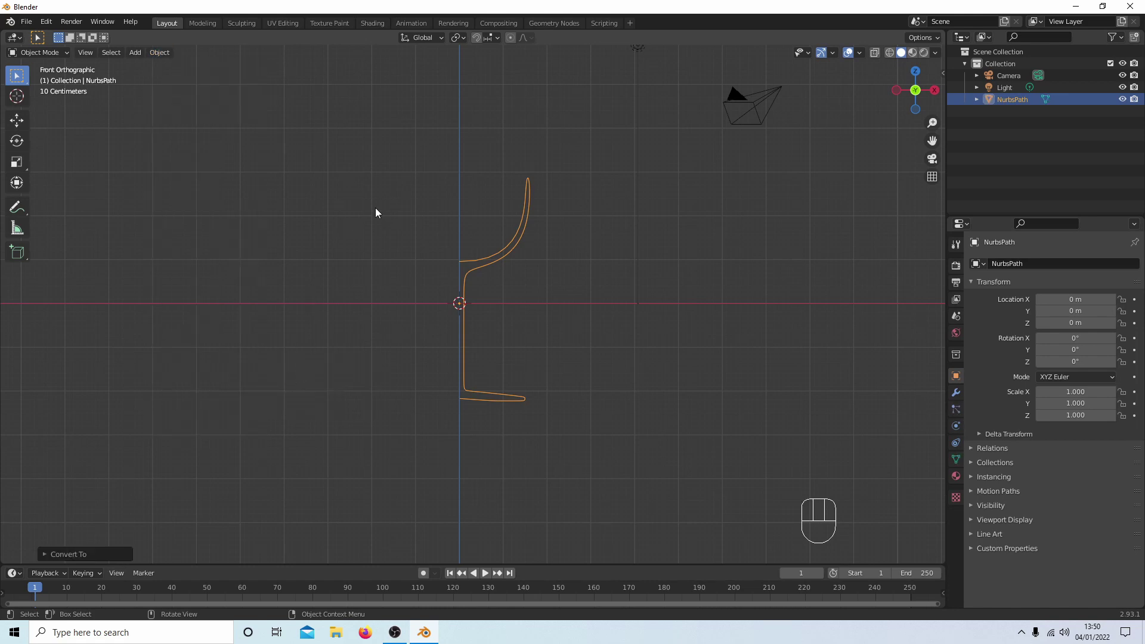
key(Tab)
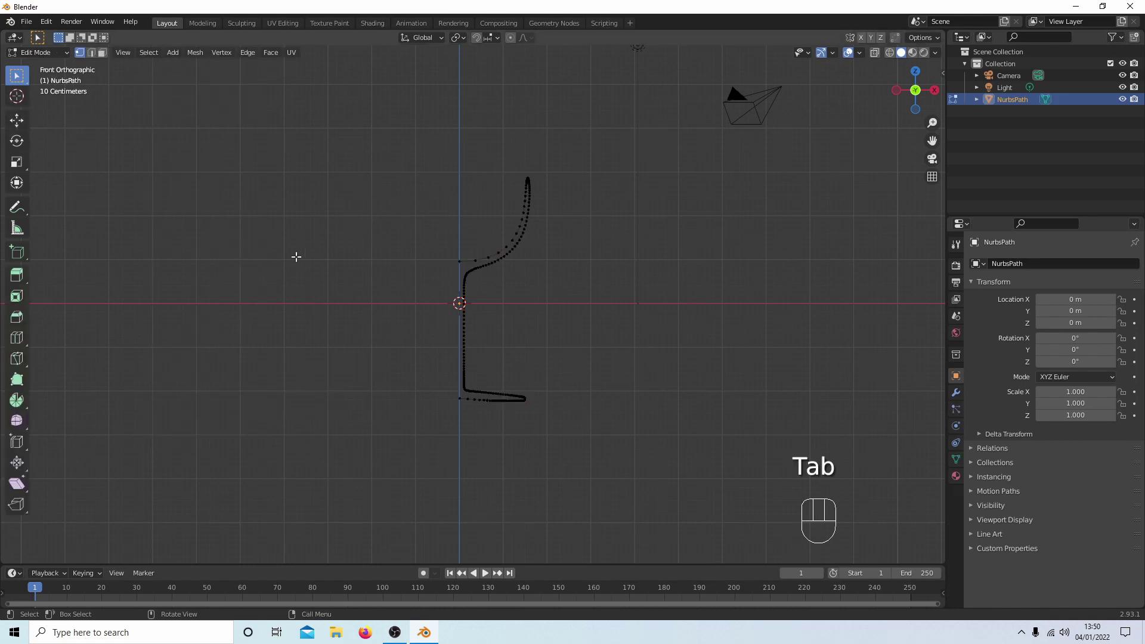
key(a)
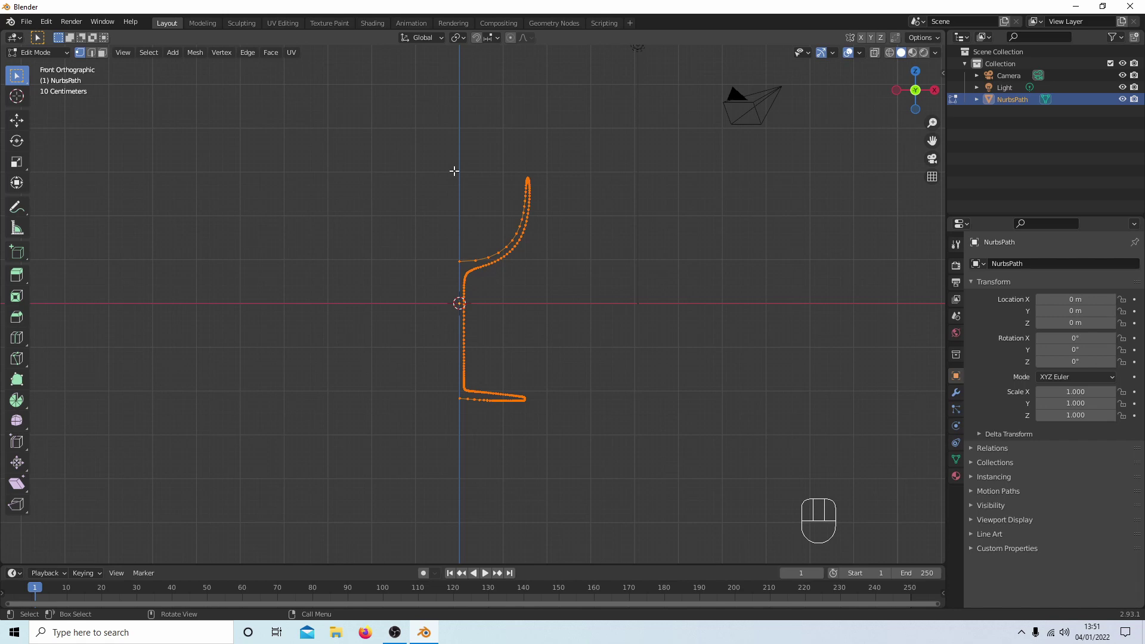
- In top view, use the Spin tool to sweep the selected profile about 267° around the Z axis in 12 steps
key(KP_7)
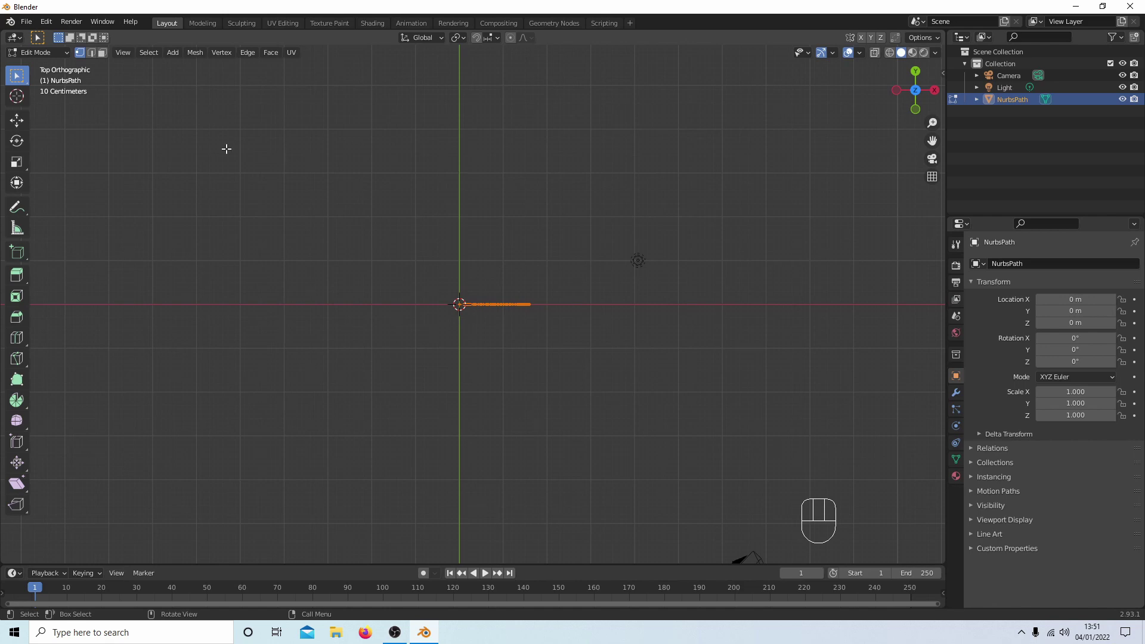
click(15, 405)
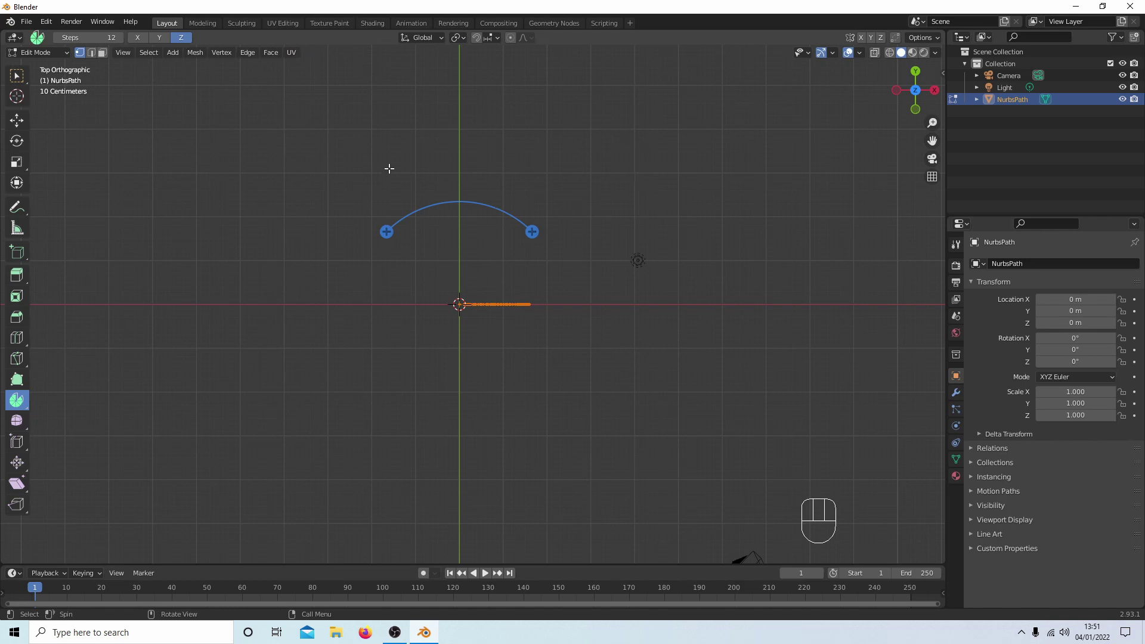
click(386, 232)
click(387, 231)
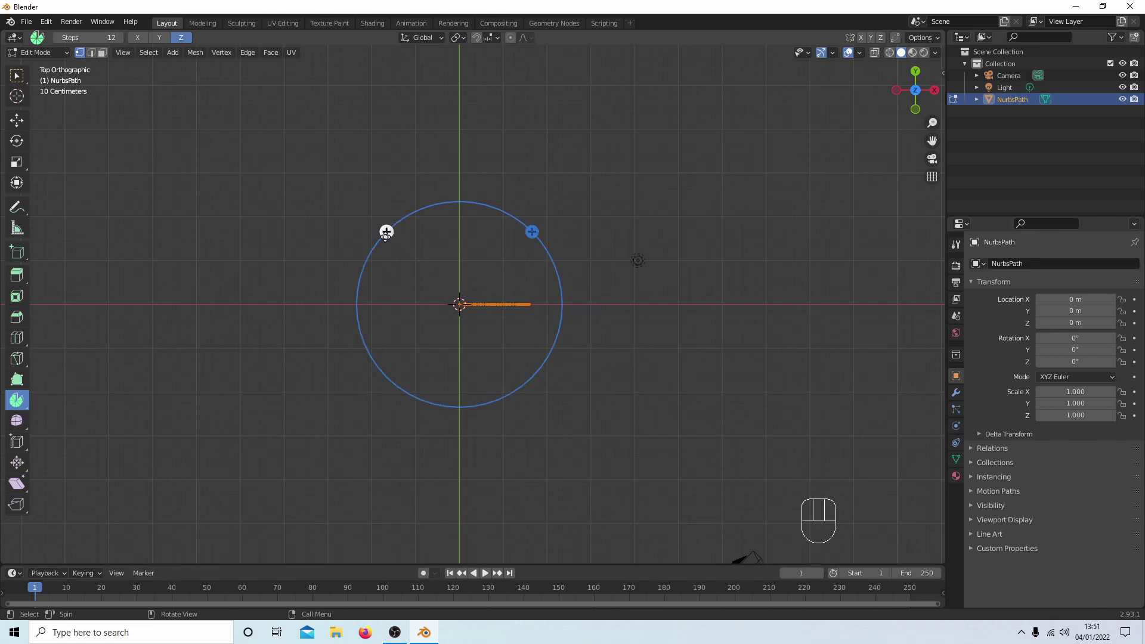
mouse_move(389, 232)
mouse_down()
mouse_move(386, 154)
mouse_move(386, 232)
mouse_move(374, 254)
mouse_move(408, 370)
mouse_move(621, 187)
mouse_move(608, 152)
mouse_up()
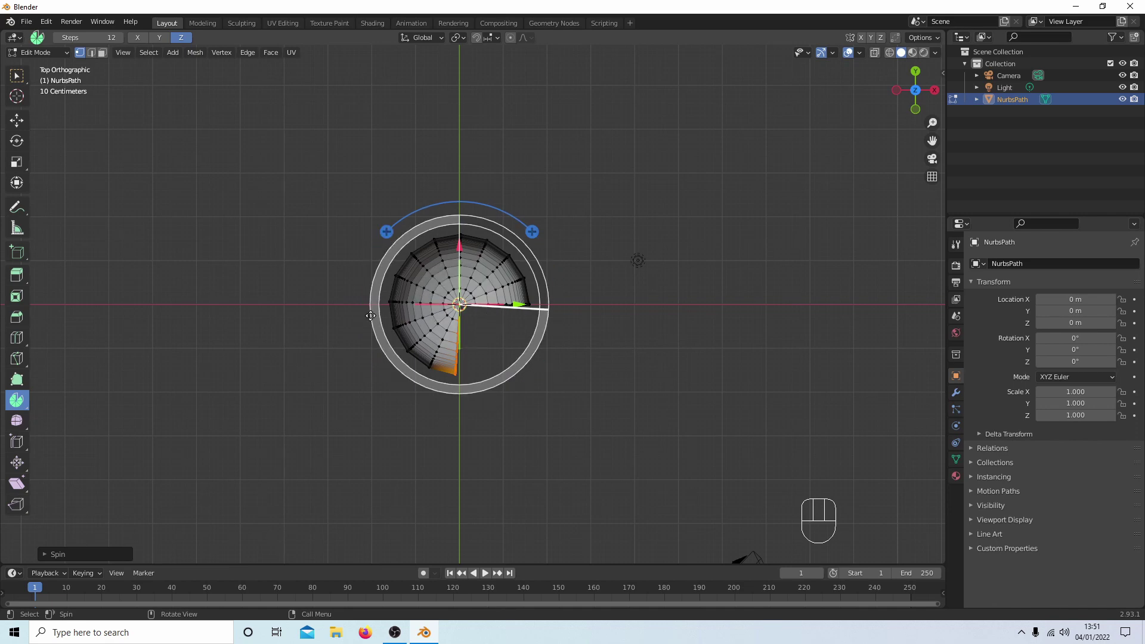
- Set the spin to 64 steps and an angle of 360° to close the goblet
click(45, 555)
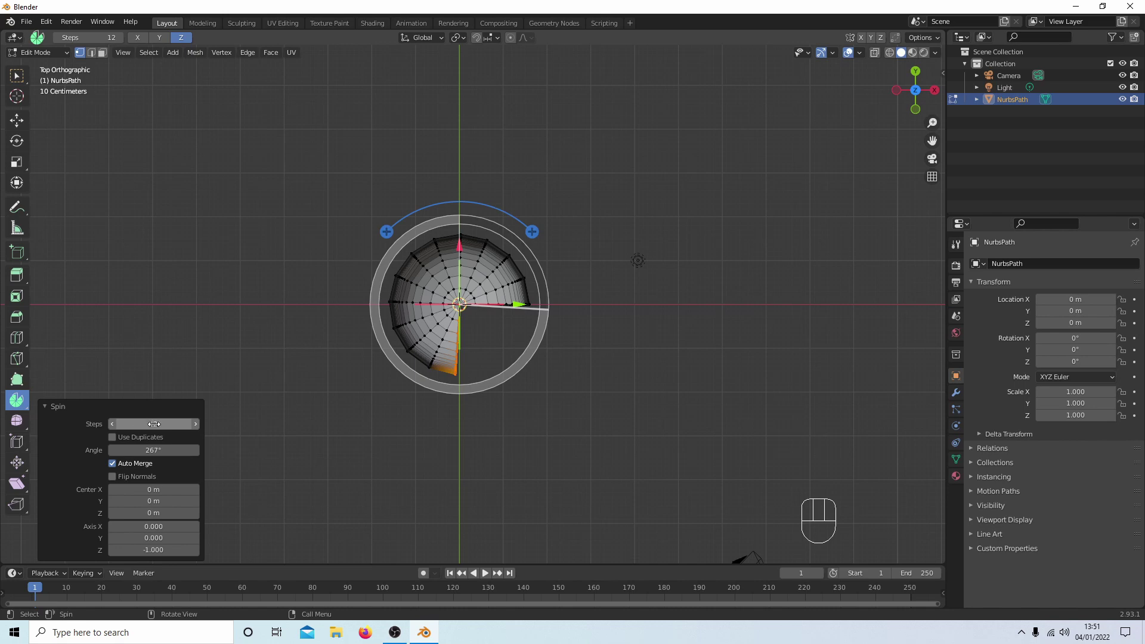
click(134, 424)
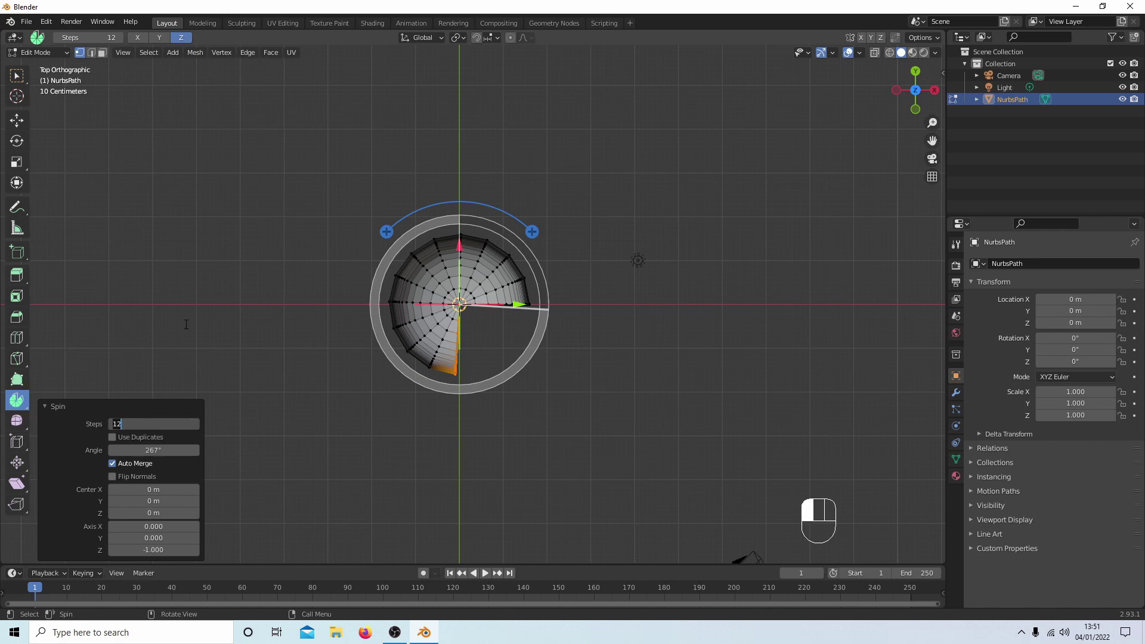
text(64)
key(Return)
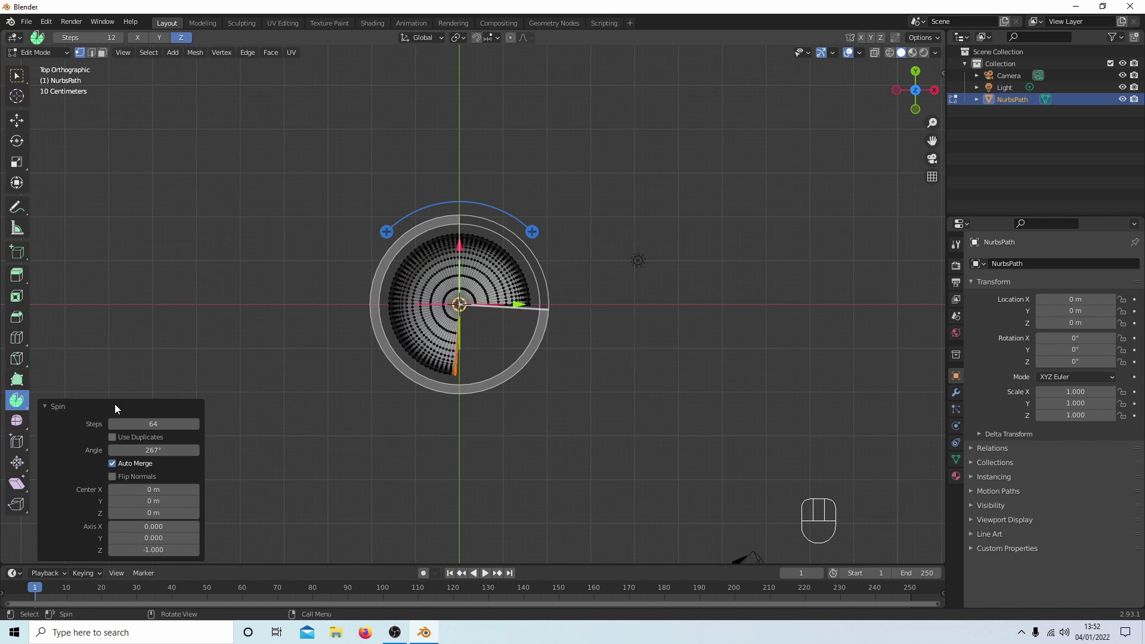
click(121, 447)
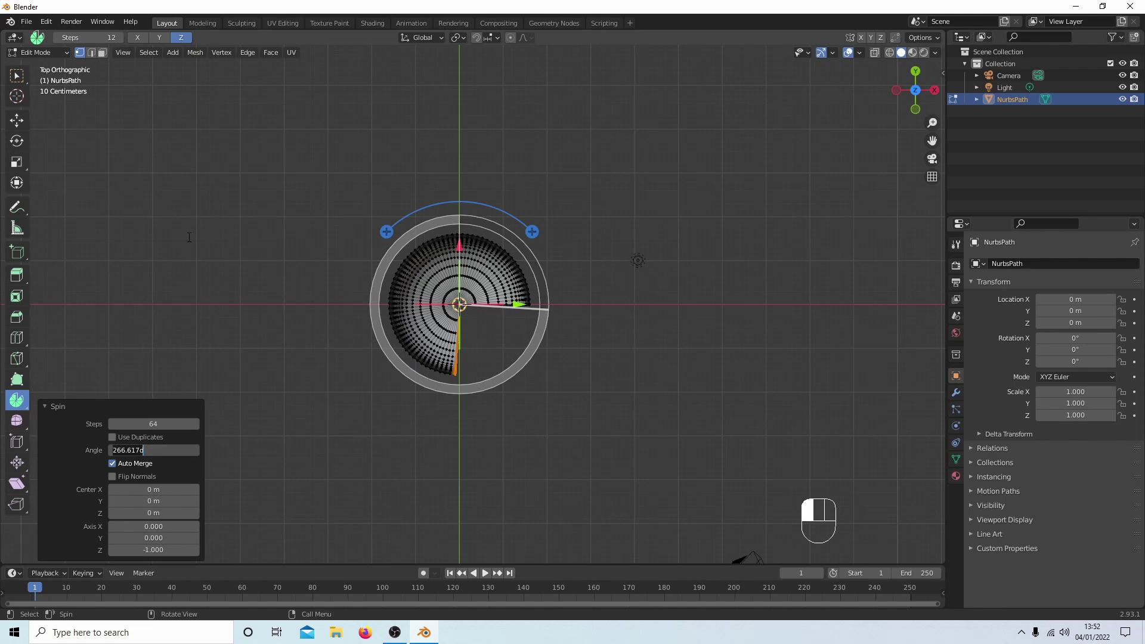
text(360)
key(Return)
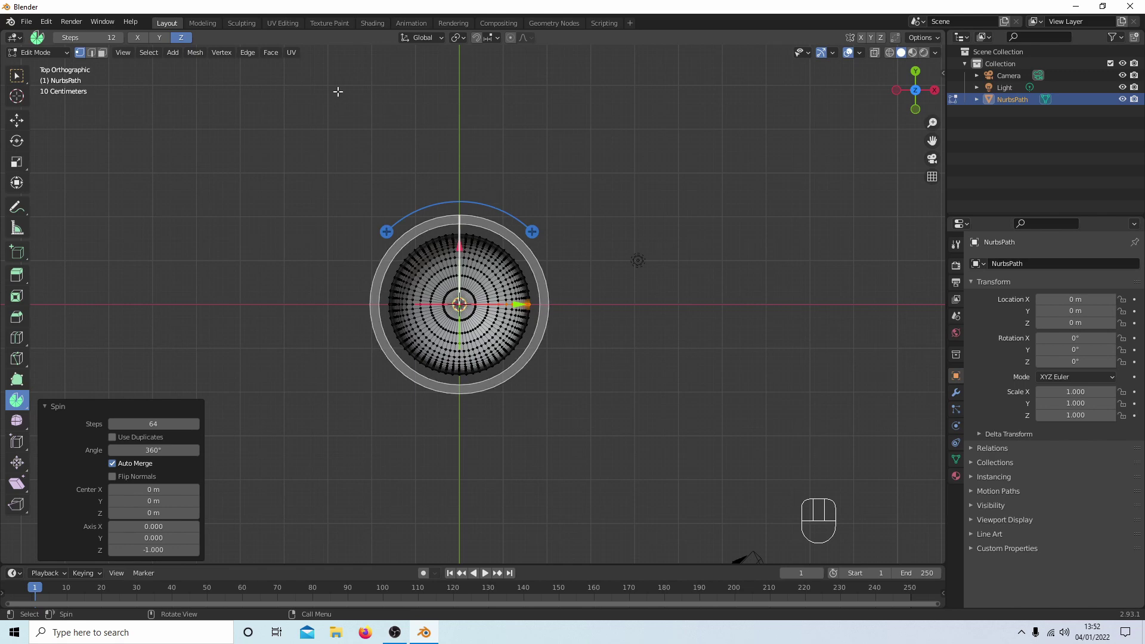
- Select all the goblet's vertices and merge them by distance with a merge distance of 0.0201 m
click(18, 79)
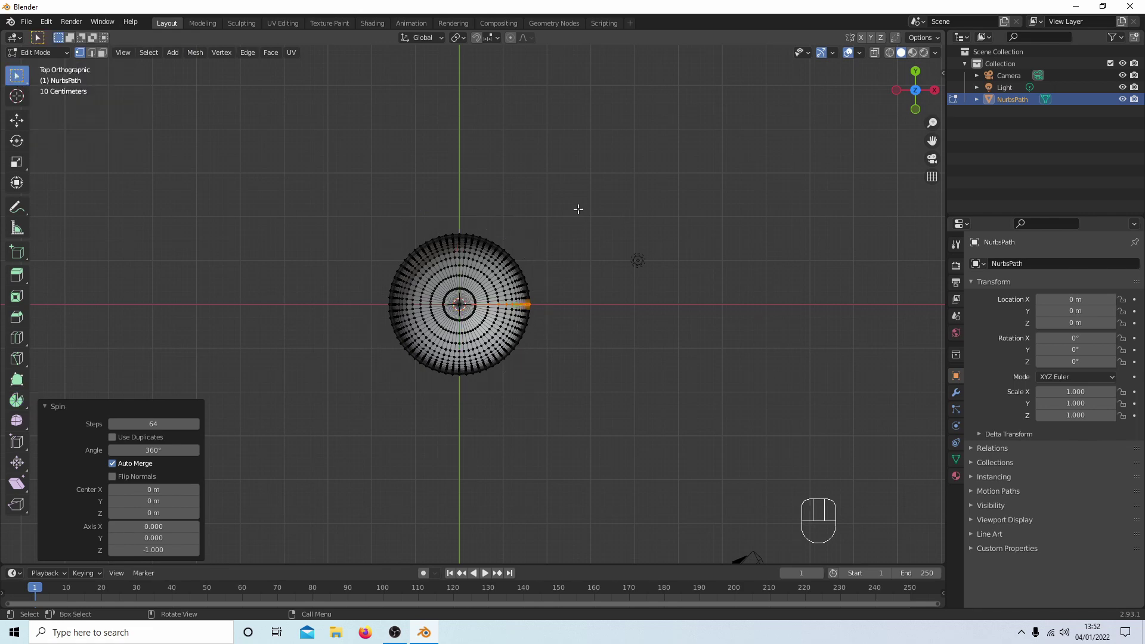
key(a)
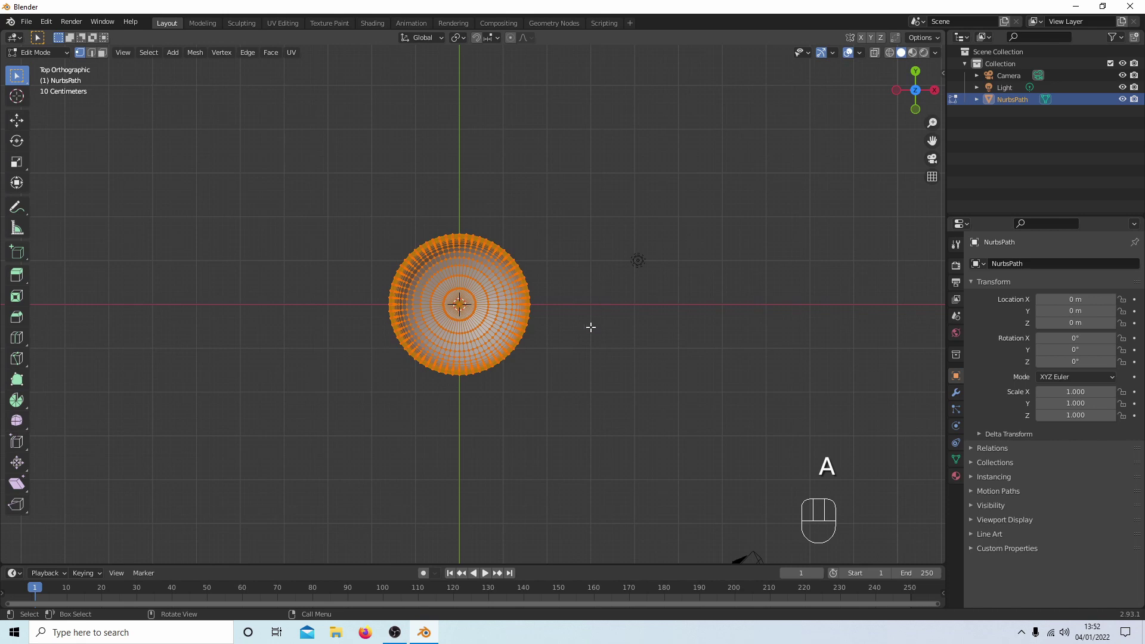
middle_drag(598, 332, 597, 264)
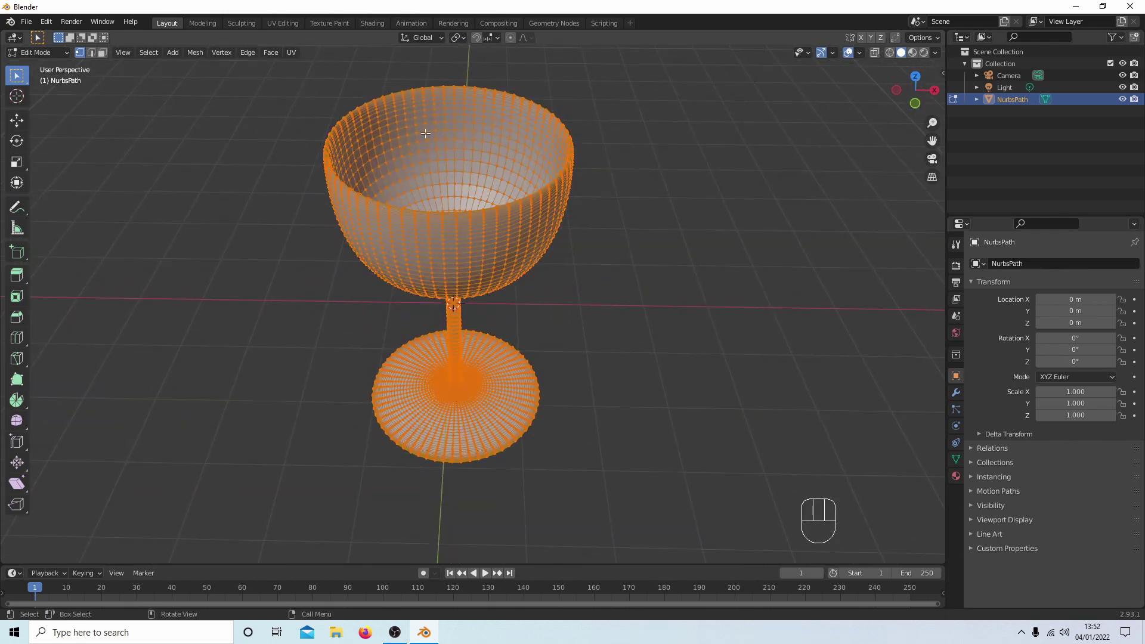
right_click(444, 124)
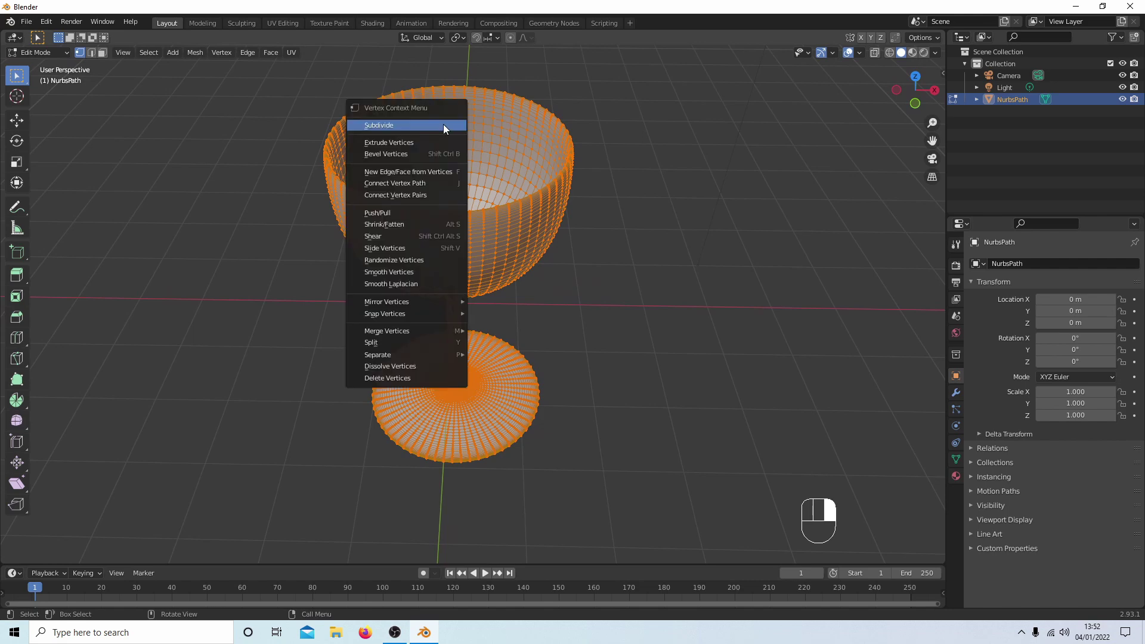
mouse_move(378, 332)
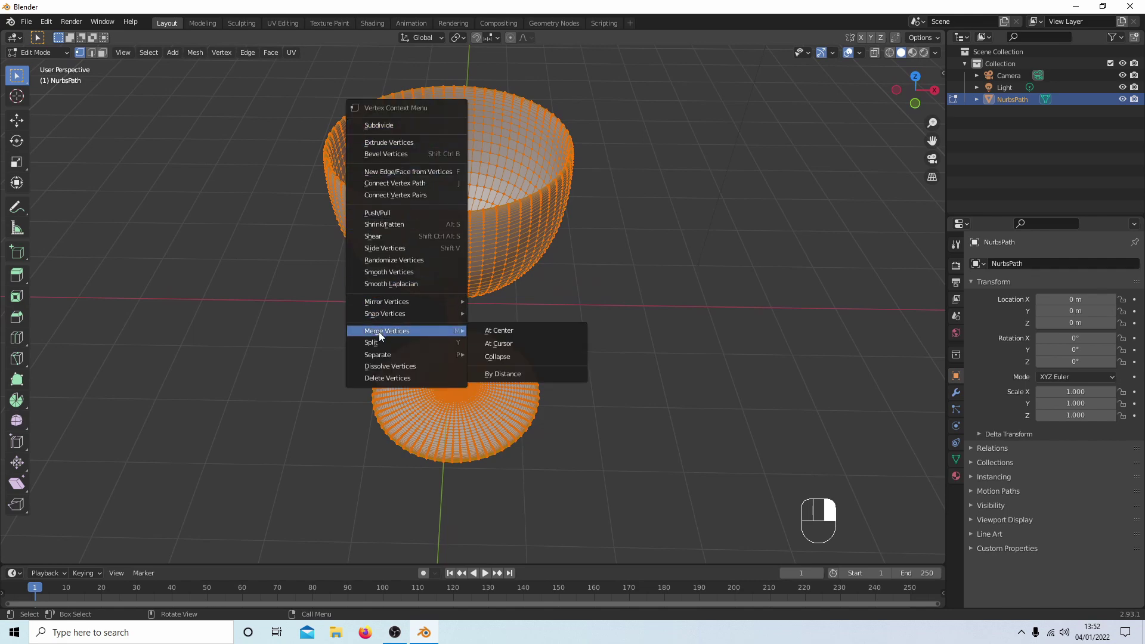
click(519, 375)
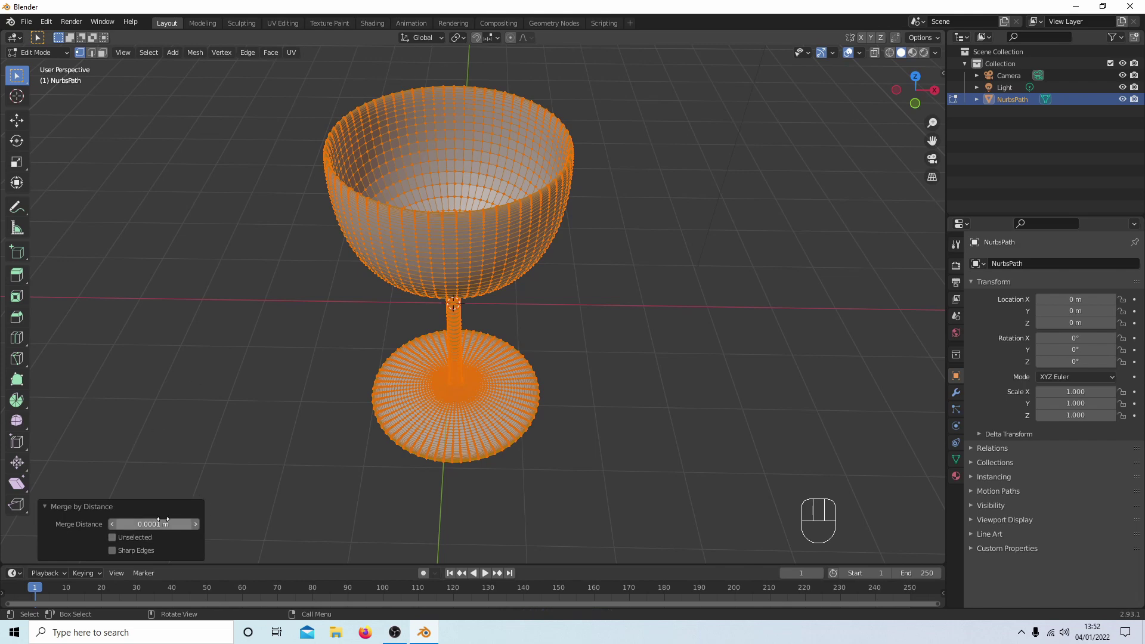
click(196, 524)
click(197, 525)
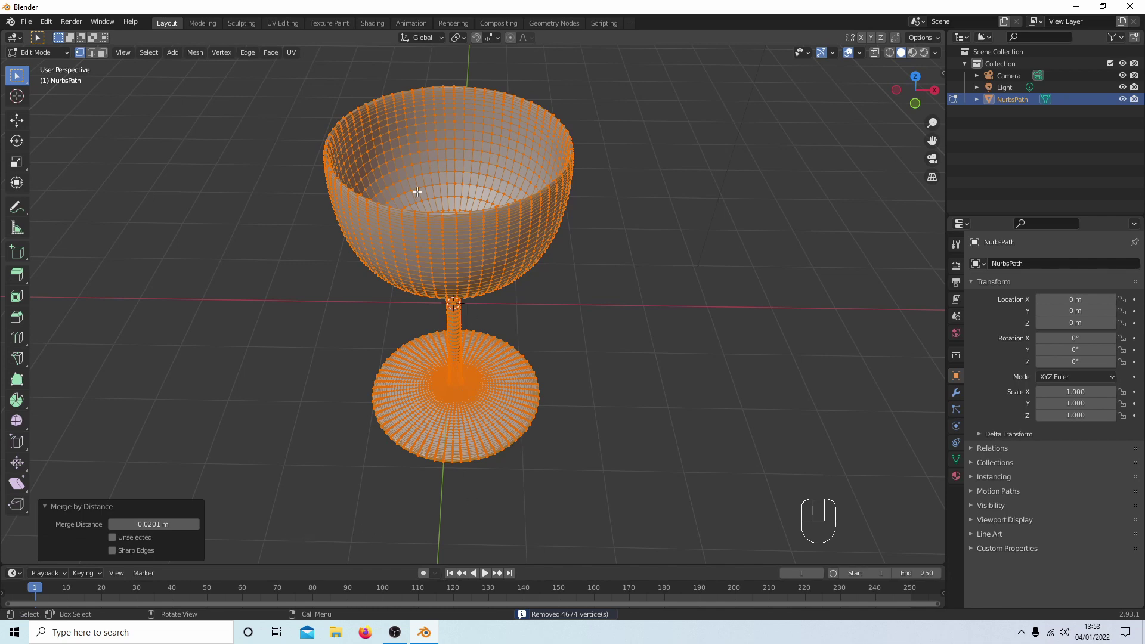
- Check the merged centre inside the bowl and apply smooth shading to the goblet in Object Mode
middle_drag(657, 311, 531, 373)
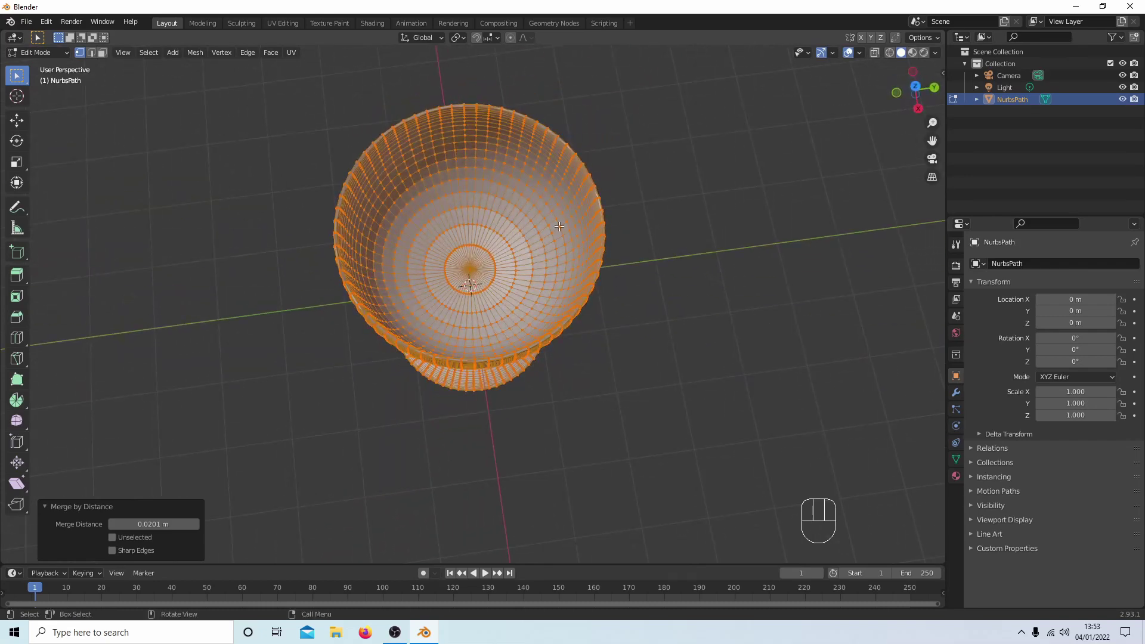
scroll(475, 277, up, 4)
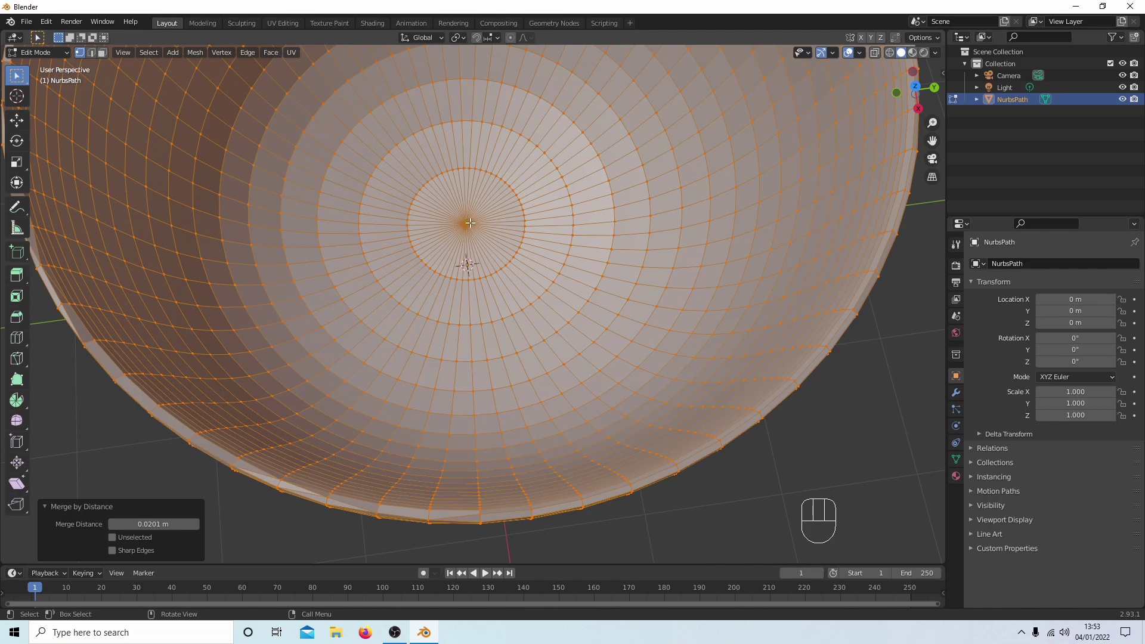
scroll(472, 230, down, 6)
middle_drag(470, 239, 408, 174)
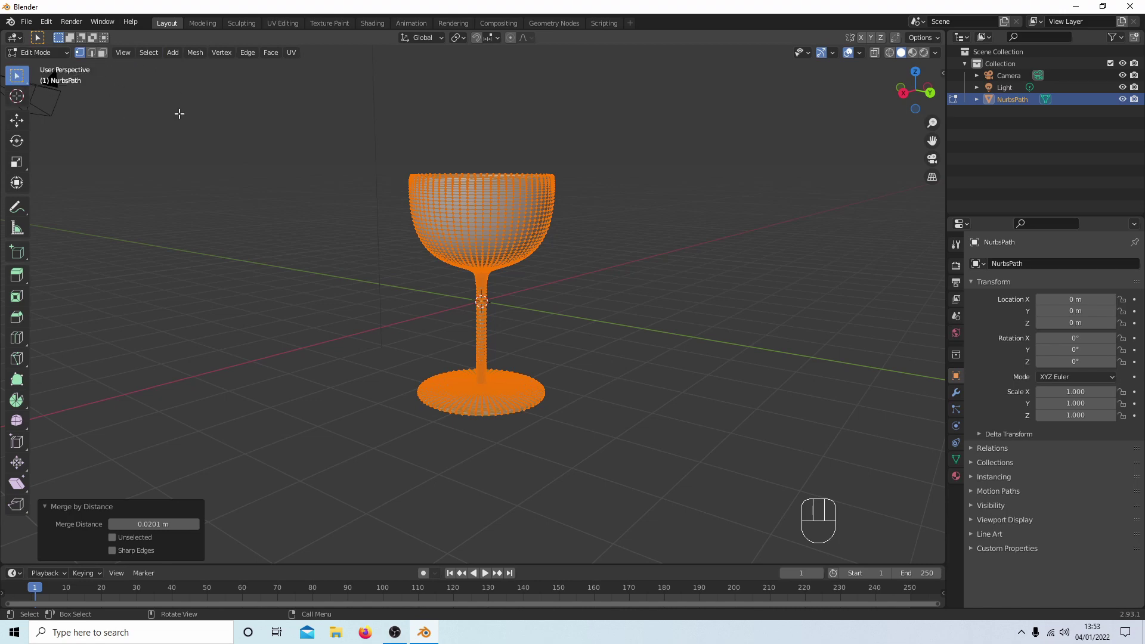
key(Tab)
right_click(453, 206)
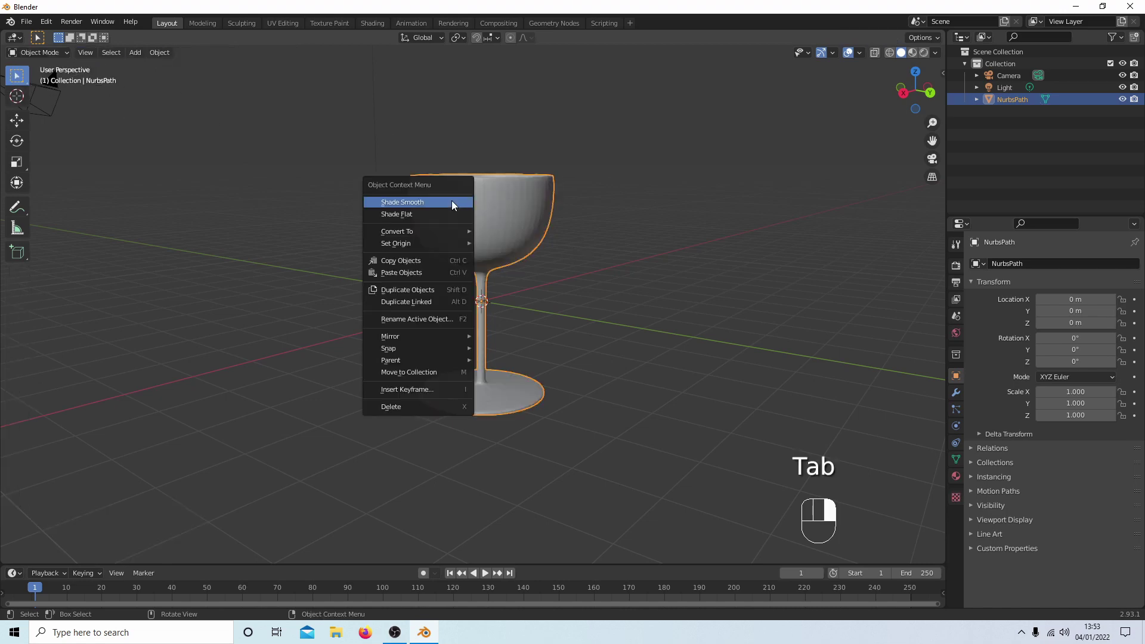
click(435, 203)
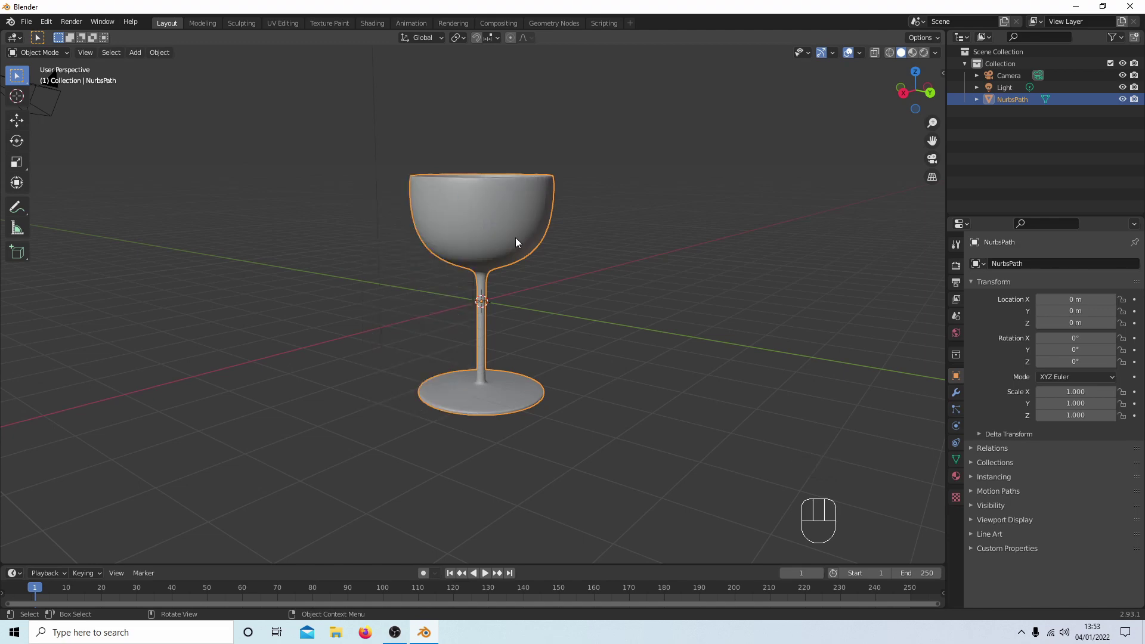
- Examine the goblet's stem, bowl wall and rim in wireframe display from the front
scroll(507, 226, up, 5)
middle_drag(507, 197, 540, 197)
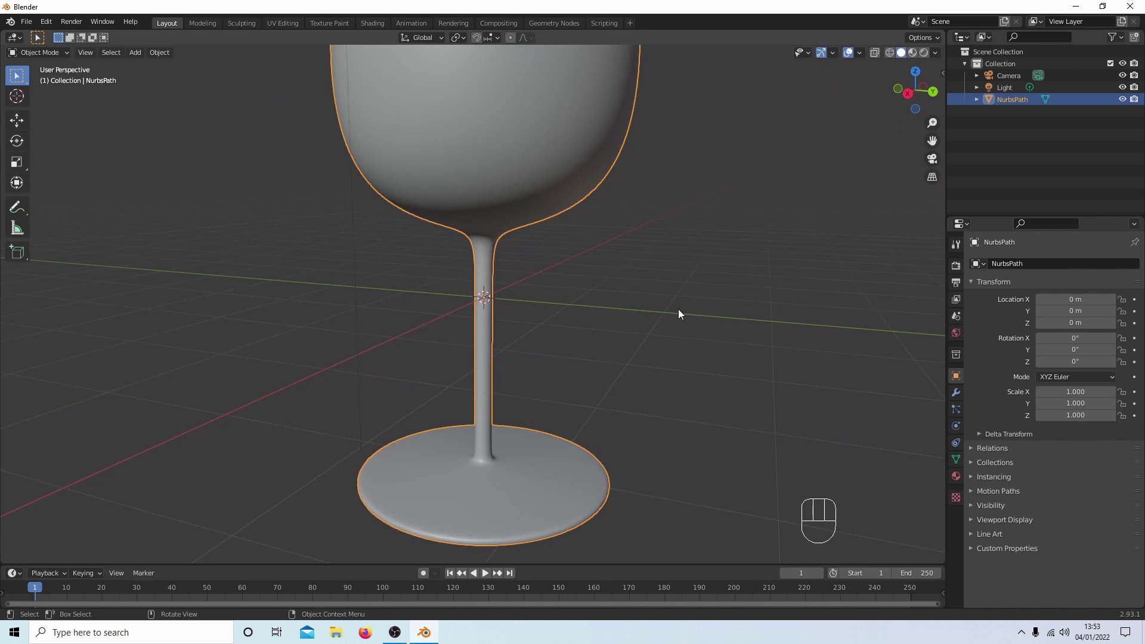
key(KP_1)
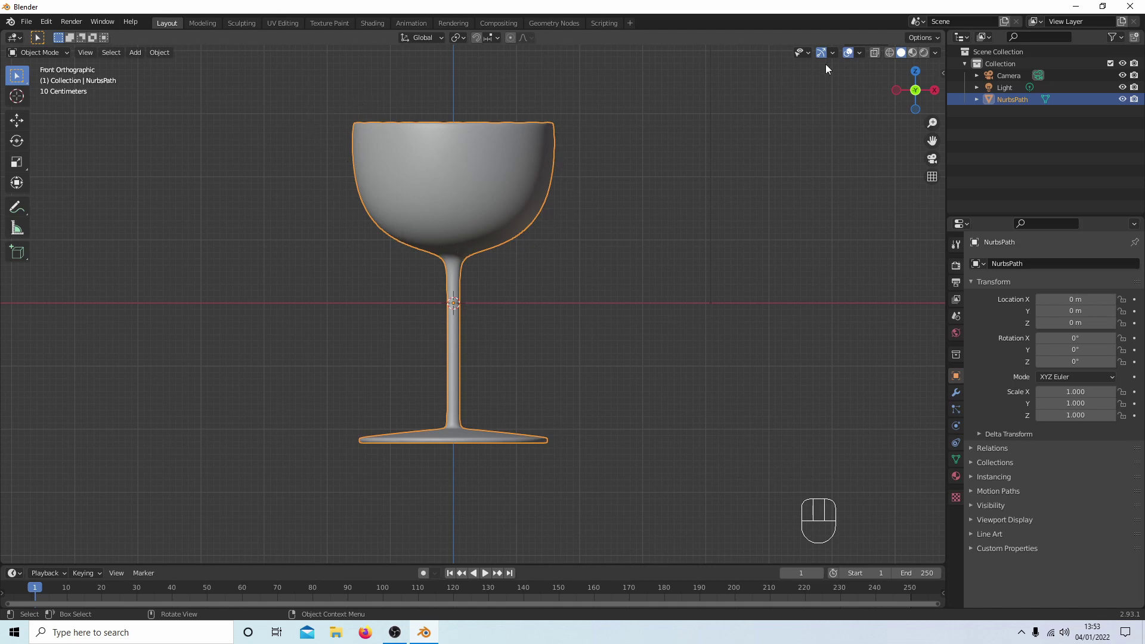
click(889, 54)
scroll(474, 240, up, 2)
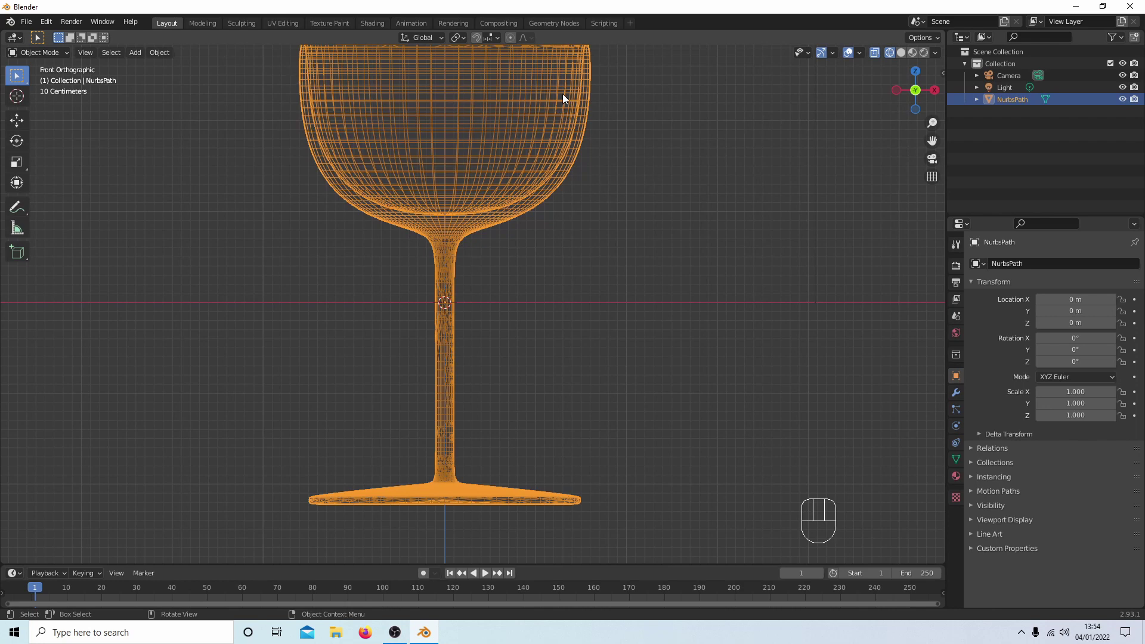
scroll(558, 104, up, 3)
shift+middle_drag(474, 92, 500, 403)
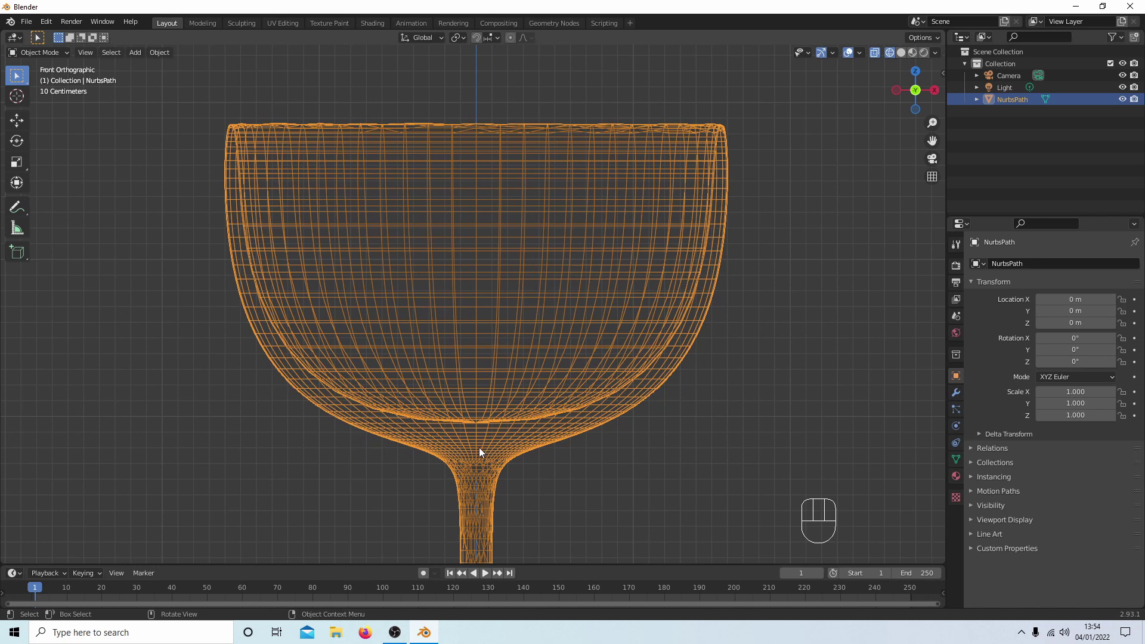
scroll(544, 289, down, 5)
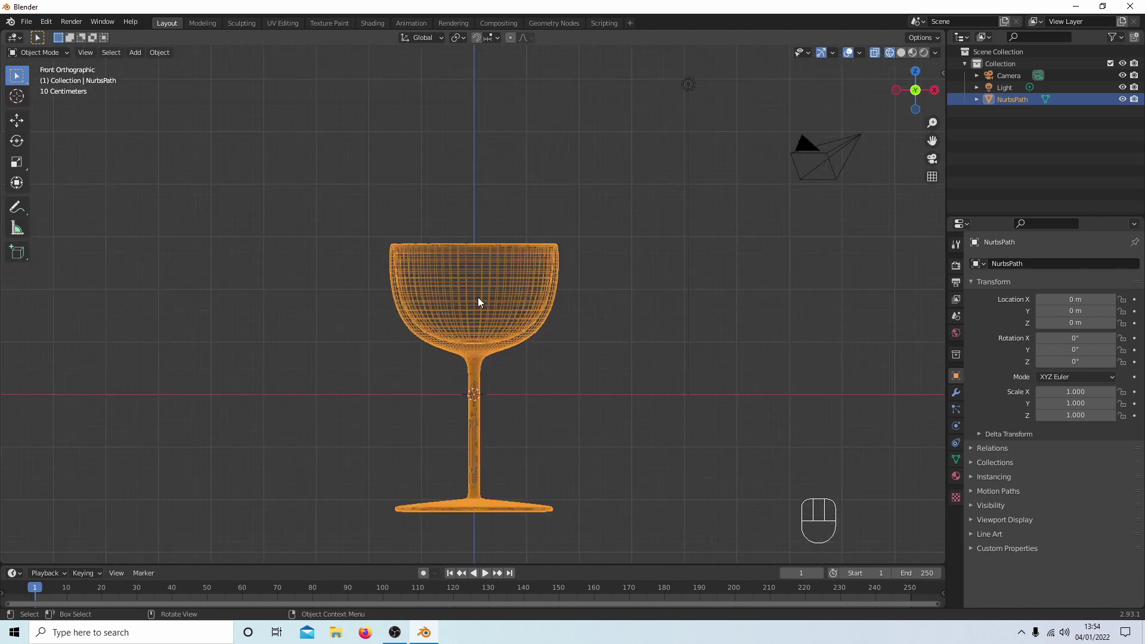
scroll(474, 277, up, 4)
middle_drag(557, 147, 552, 179)
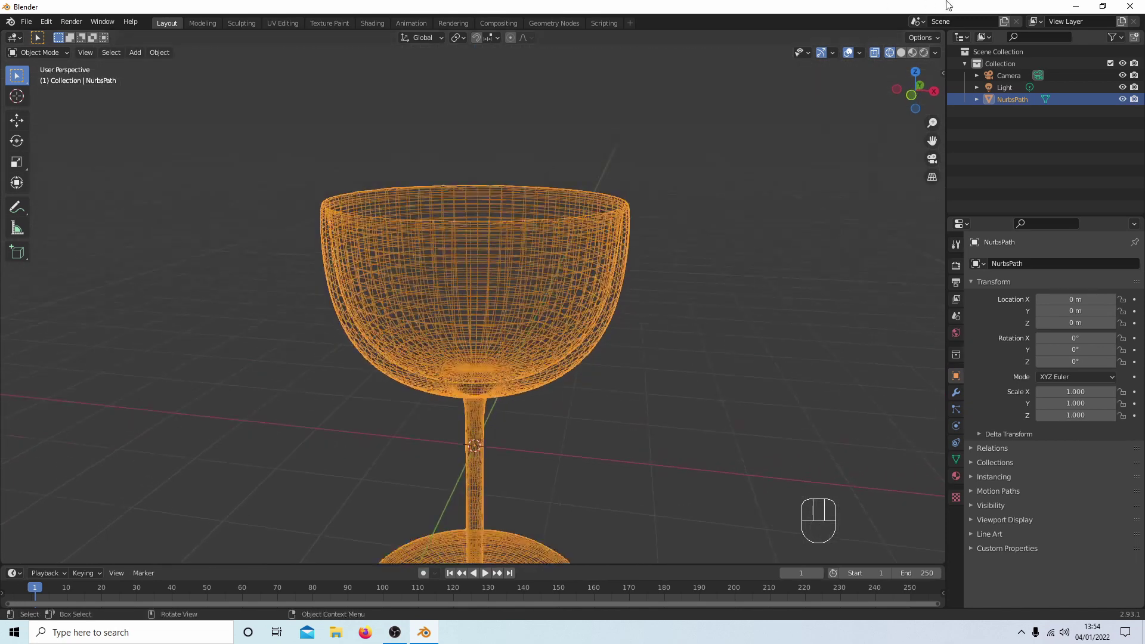
- Return to solid display and examine the bowl's rim, its inside and the whole goblet
click(901, 52)
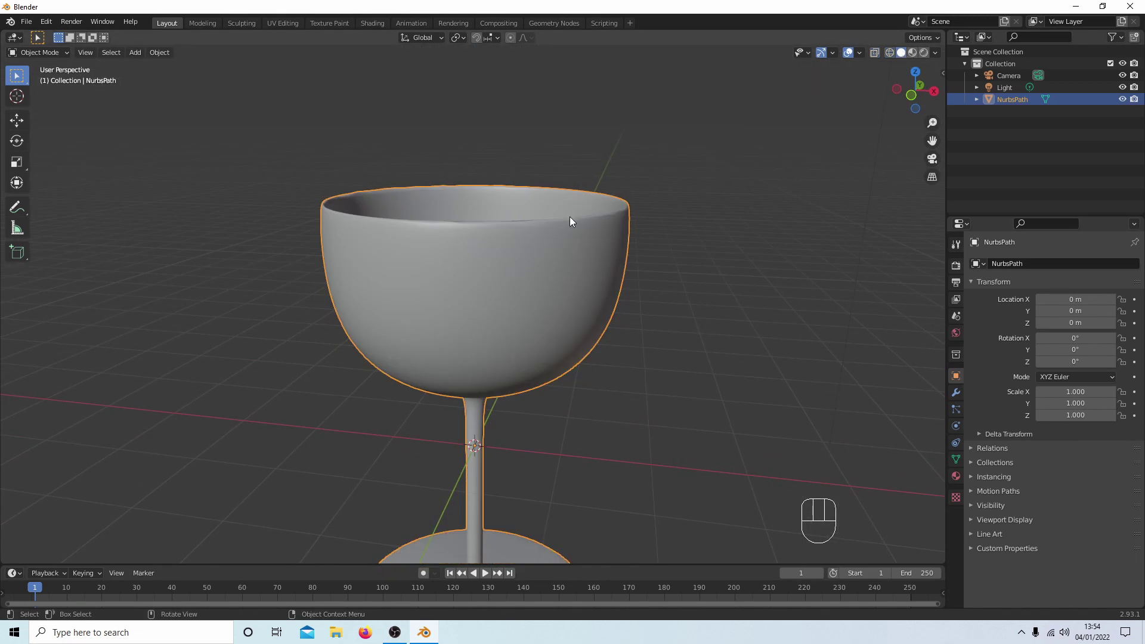
scroll(504, 234, up, 3)
middle_drag(504, 232, 458, 256)
scroll(458, 256, down, 6)
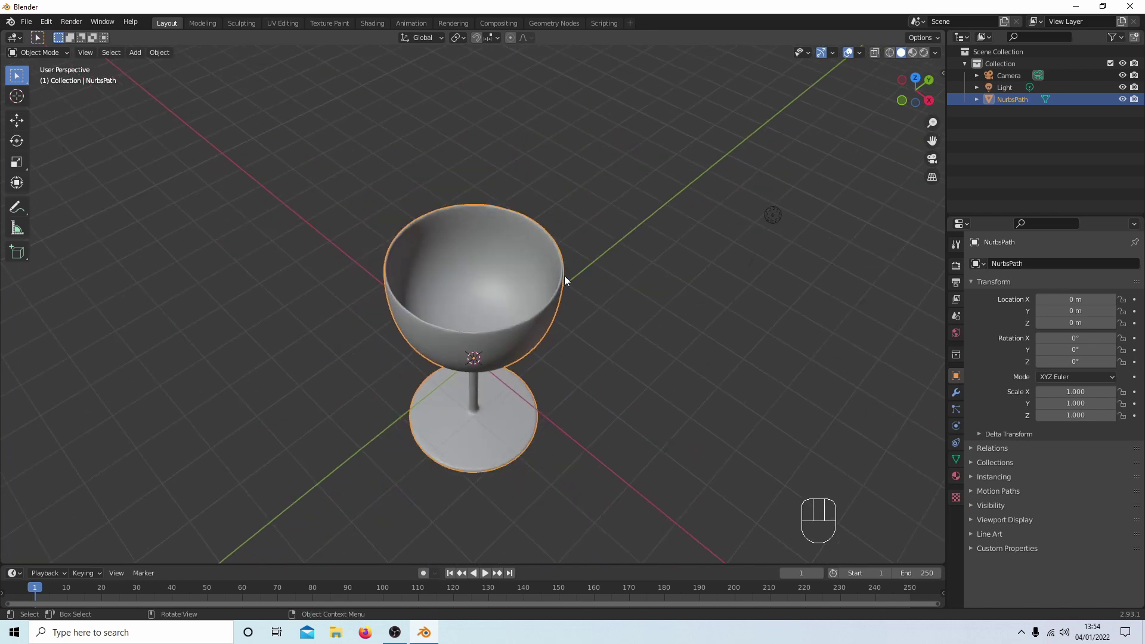
middle_drag(607, 254, 583, 198)
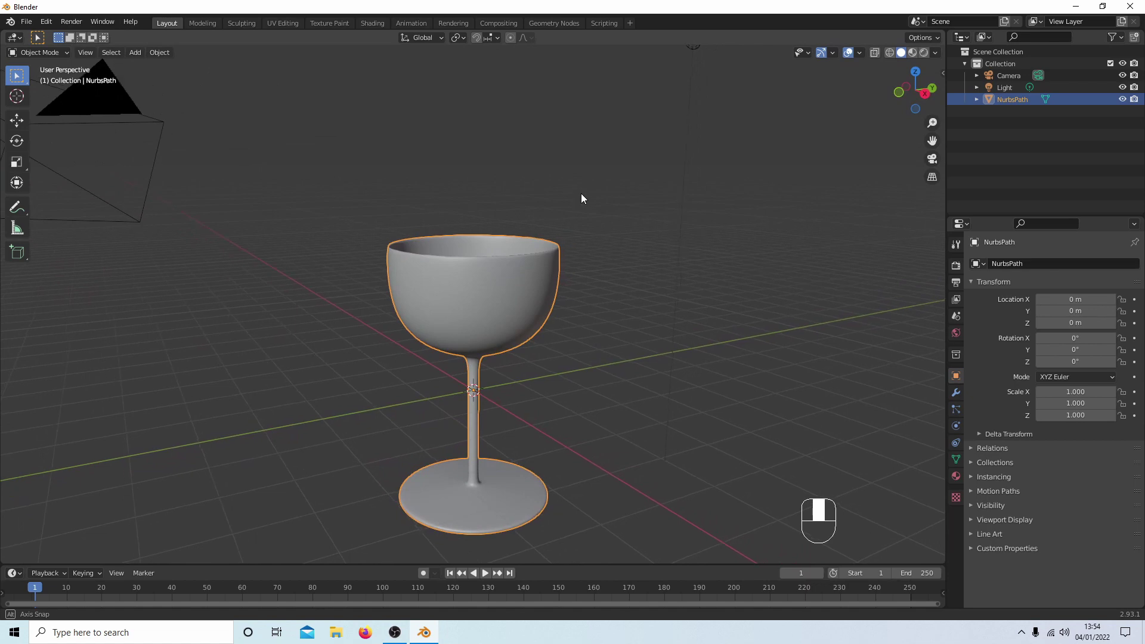
shift+middle_drag(646, 358, 641, 325)
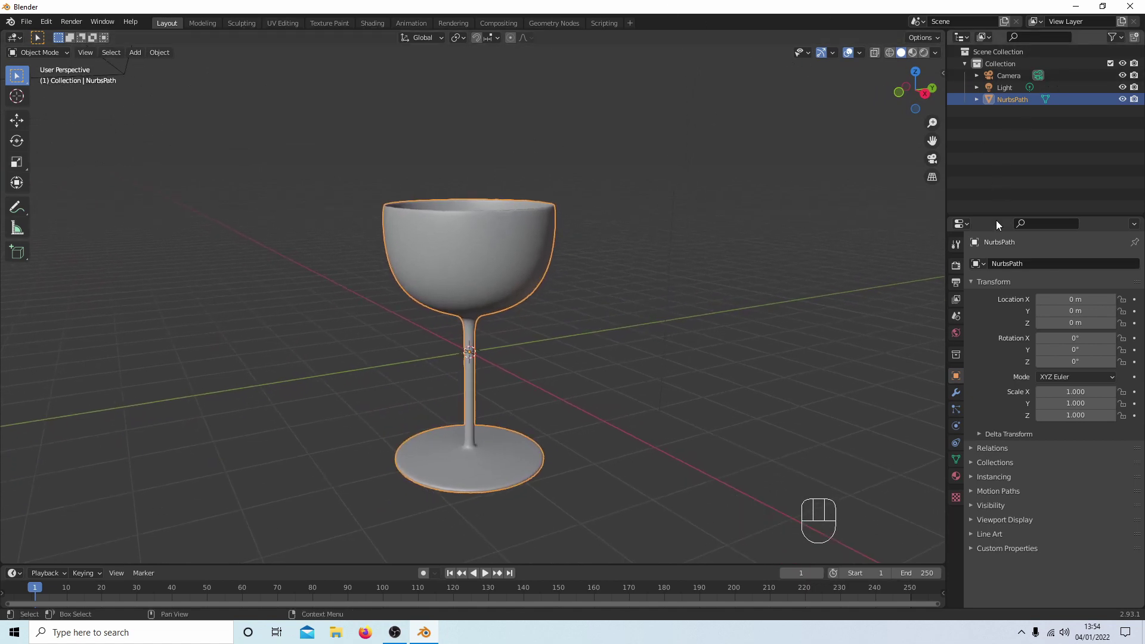
- Switch the render engine to Cycles and open the Color Management settings
click(957, 265)
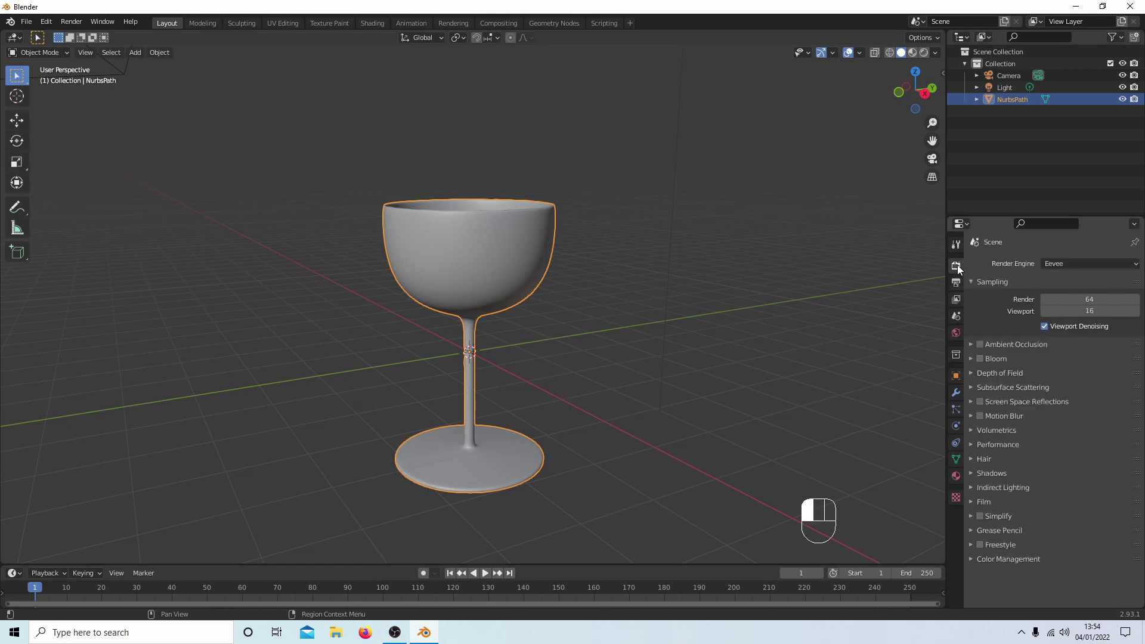
click(1069, 267)
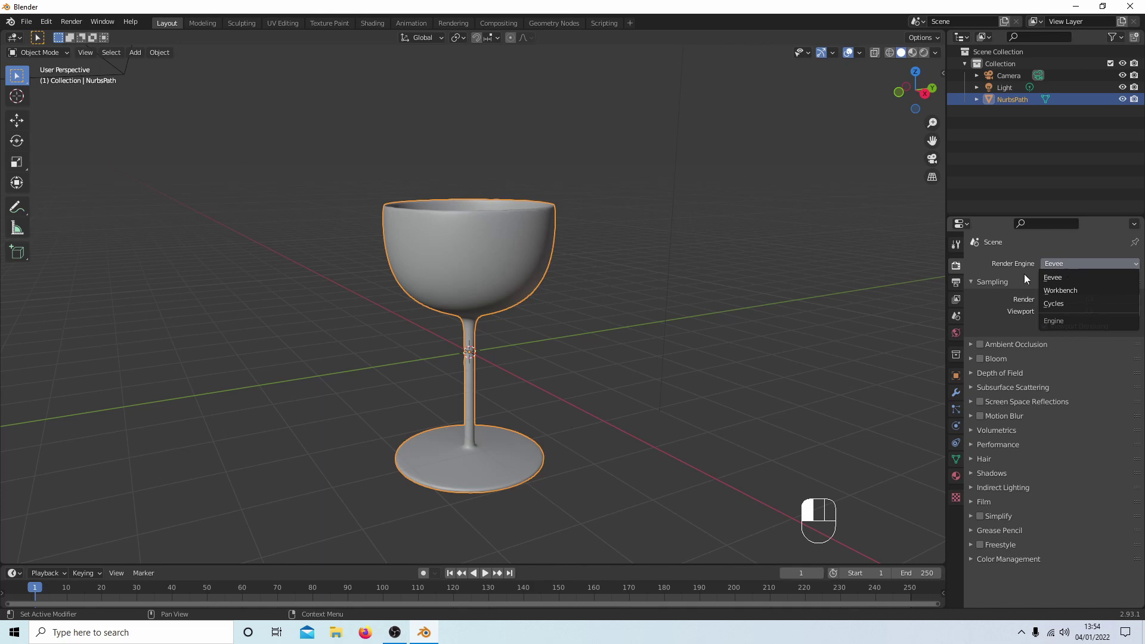
click(1060, 301)
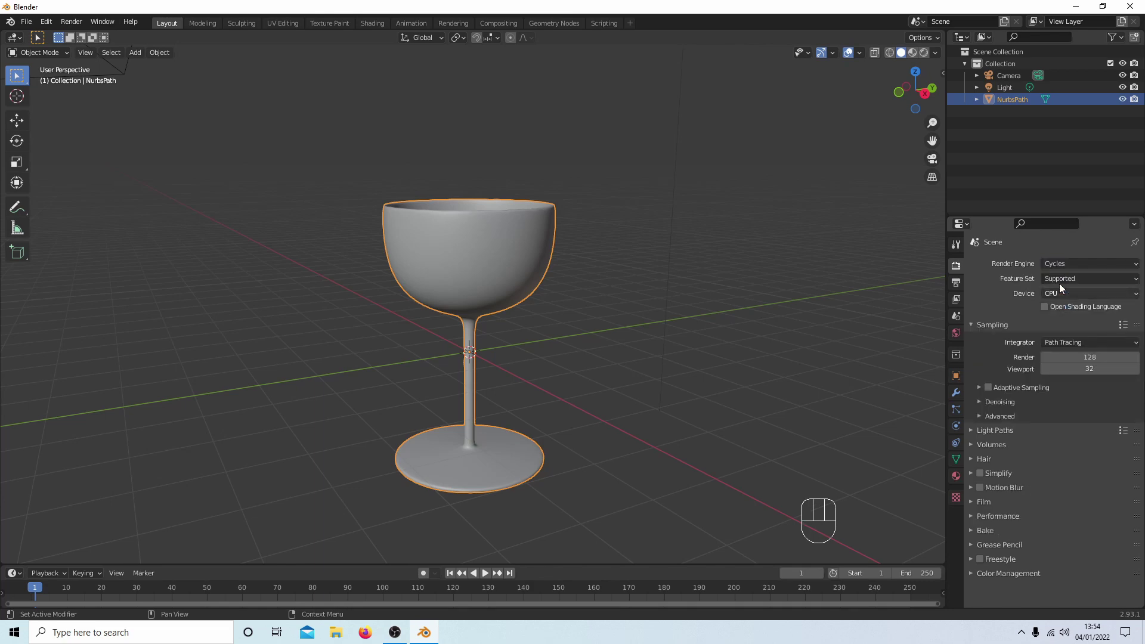
click(971, 575)
scroll(1018, 500, down, 3)
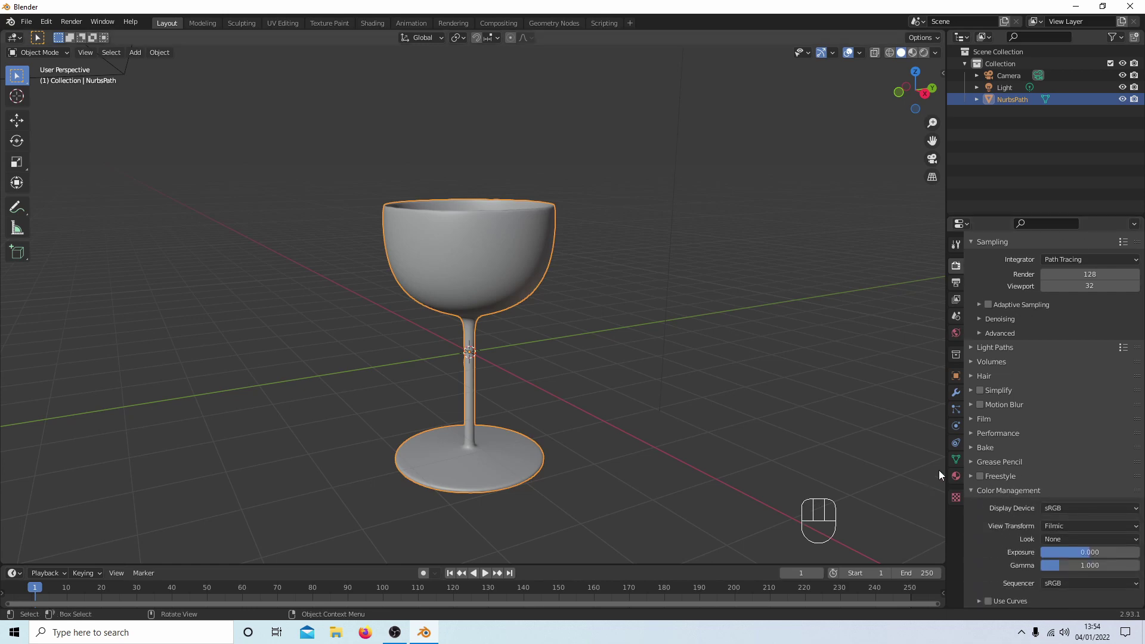
- Set the scene's colour management view transform to Standard
click(1065, 525)
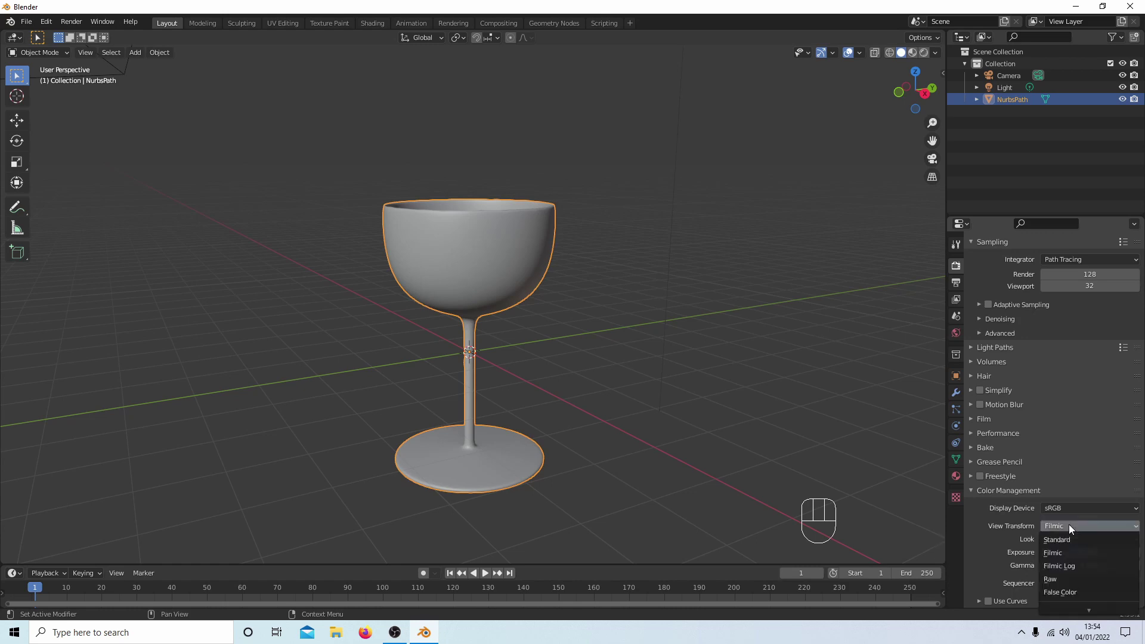
click(1063, 540)
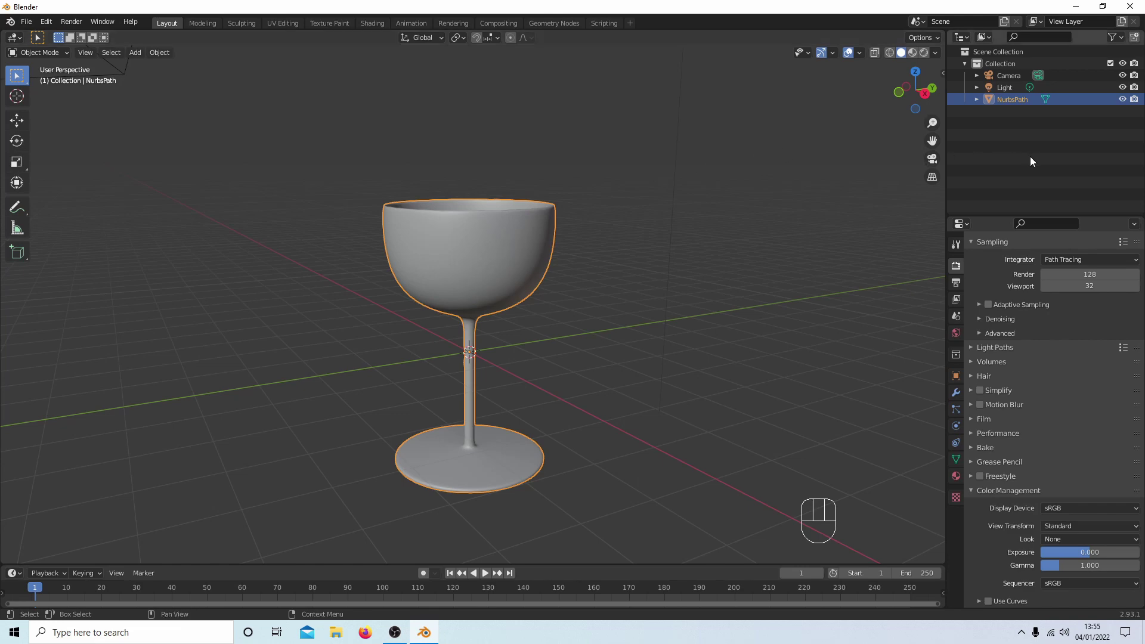
- Give the goblet a new material and change its surface shader to Glass BSDF
click(956, 477)
click(1035, 303)
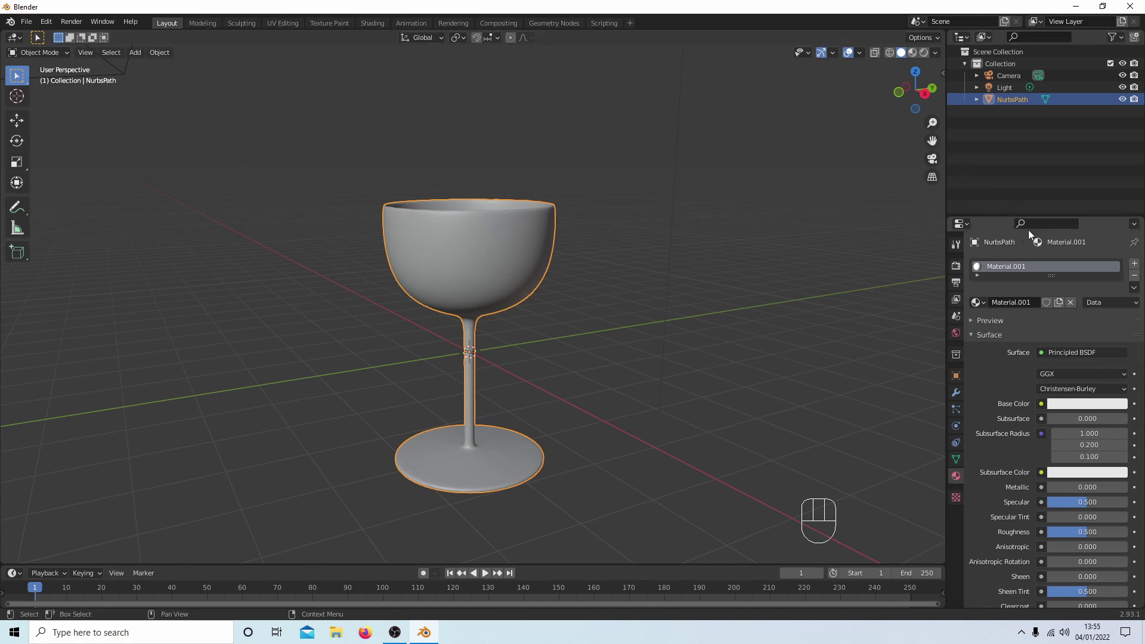
click(1083, 353)
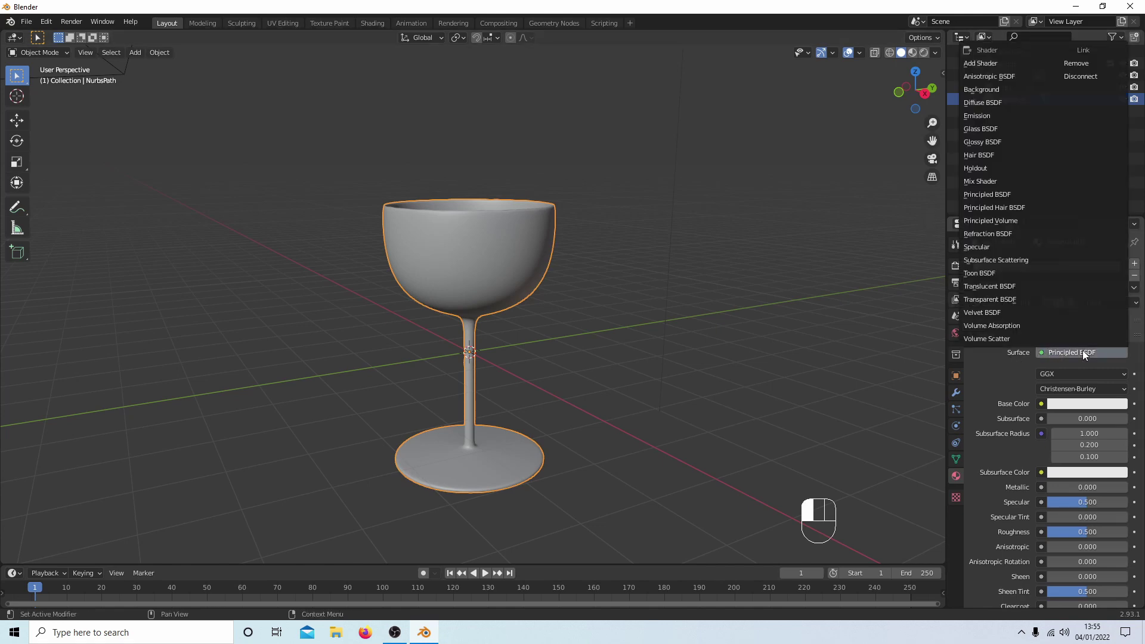
click(975, 132)
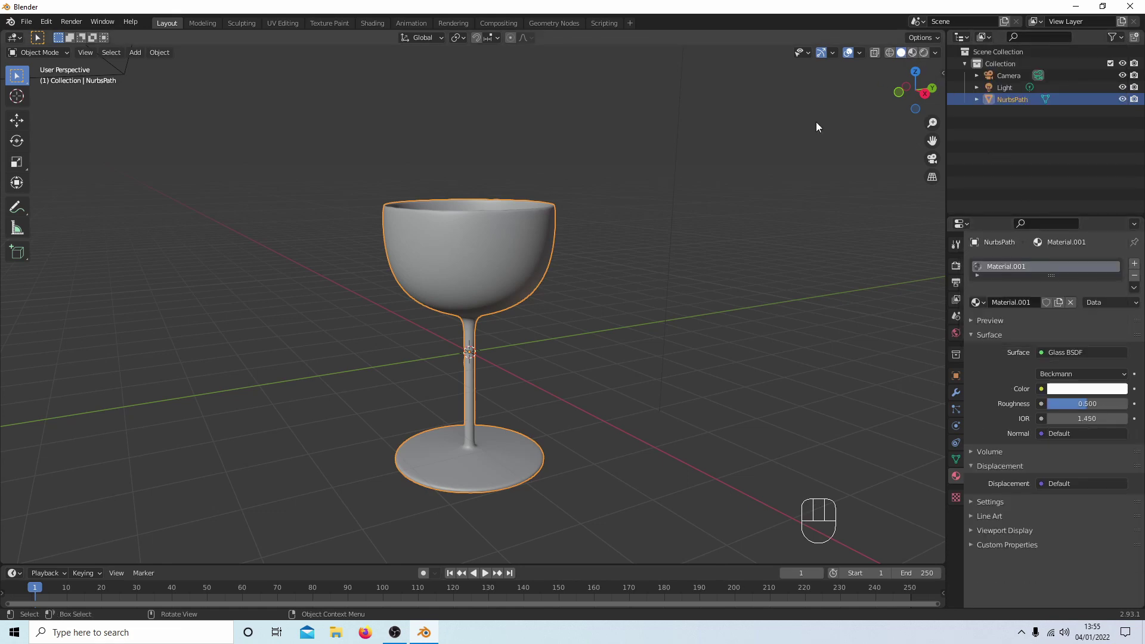
- In rendered display, set the goblet's glass roughness to 0 and tint the glass colour a very pale pink
key(z)
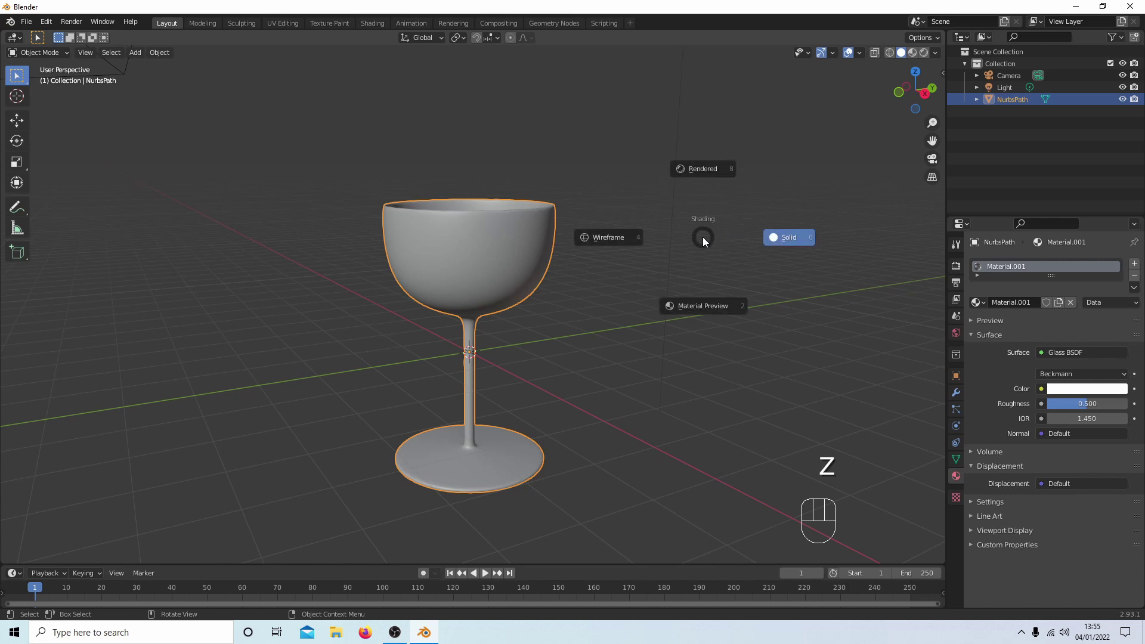
click(707, 171)
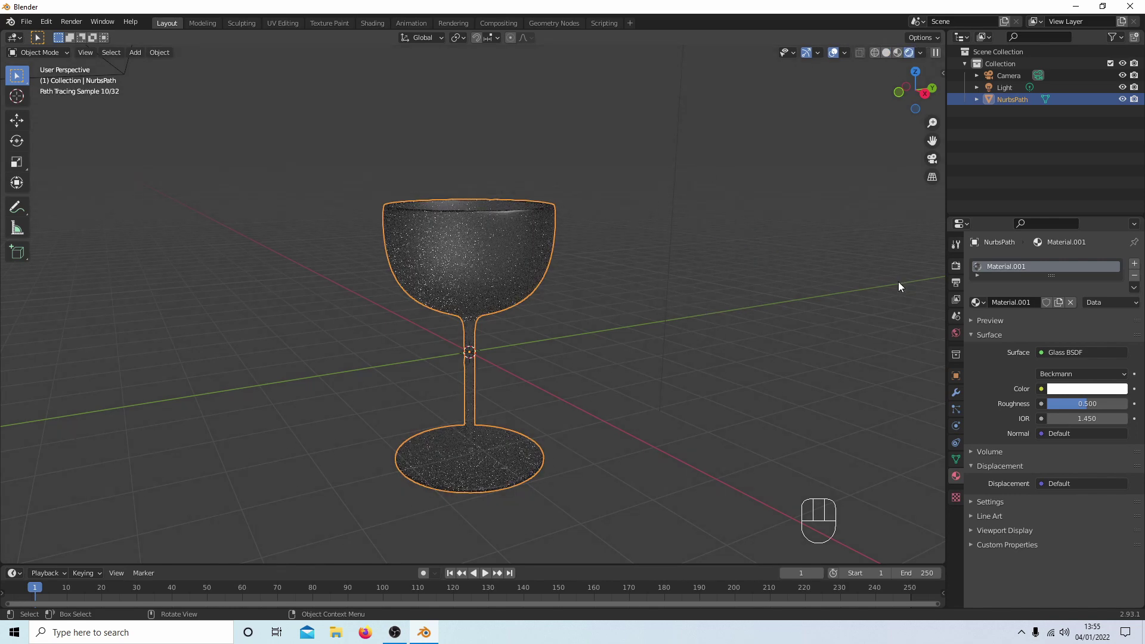
scroll(531, 271, up, 1)
scroll(531, 271, up, 1)
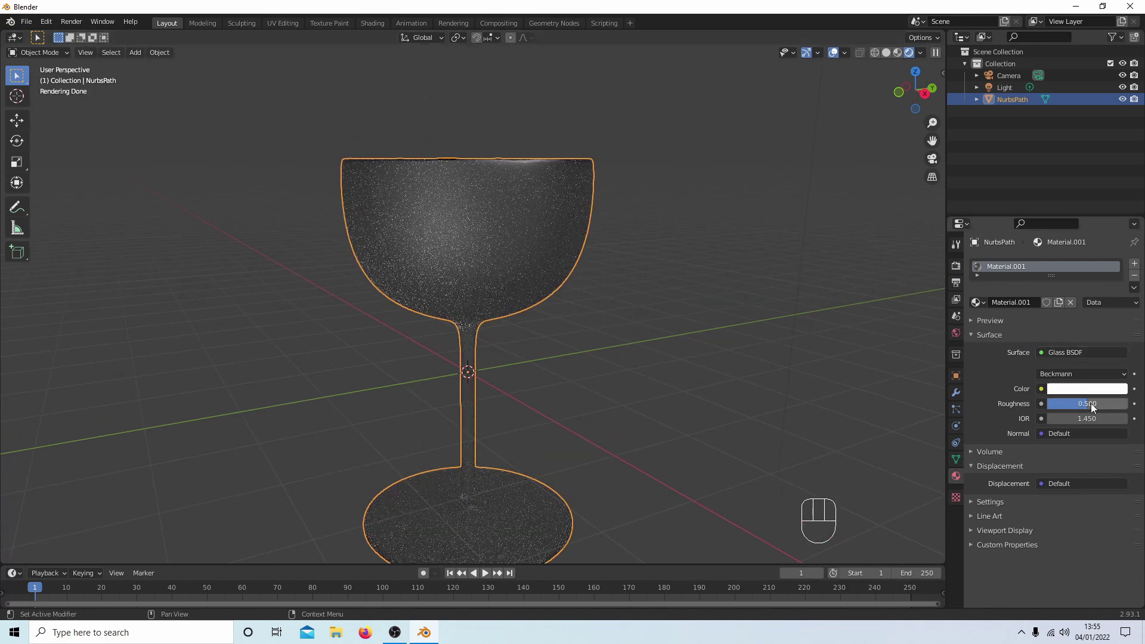
drag(1093, 402, 1048, 403)
middle_drag(517, 285, 517, 284)
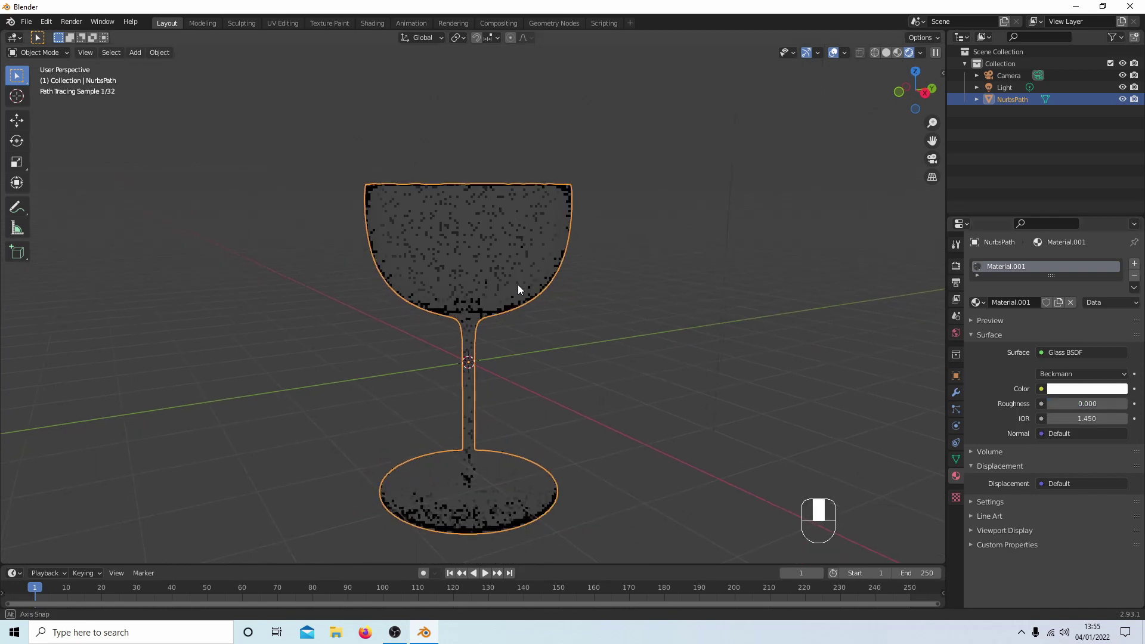
click(1085, 391)
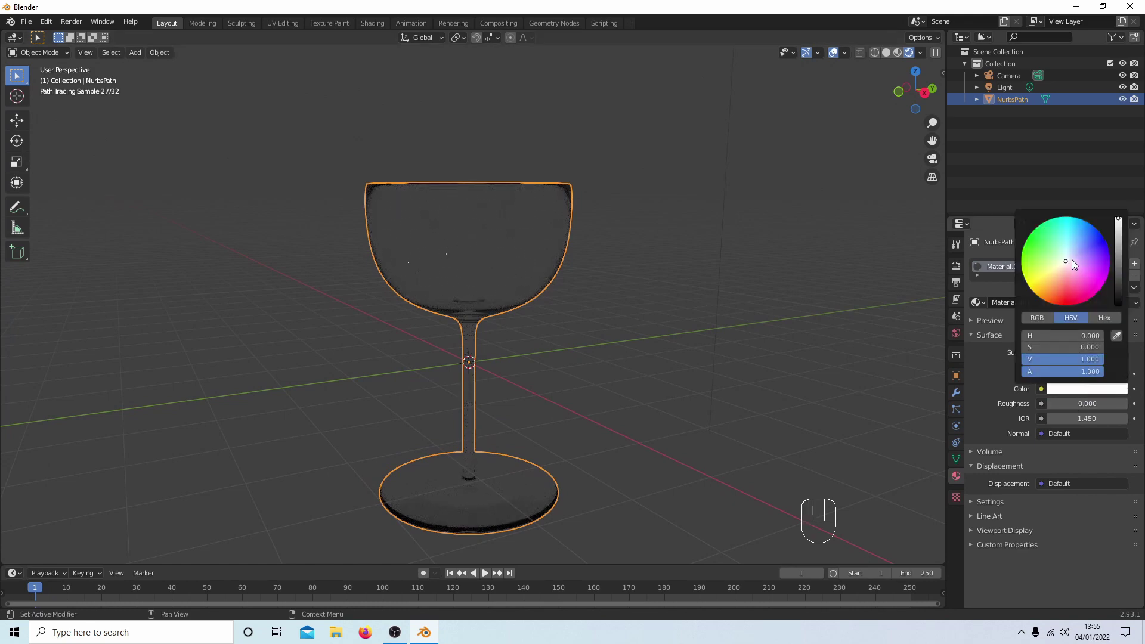
mouse_move(1065, 261)
mouse_down()
mouse_move(1079, 239)
mouse_move(1065, 242)
mouse_move(1066, 263)
mouse_up()
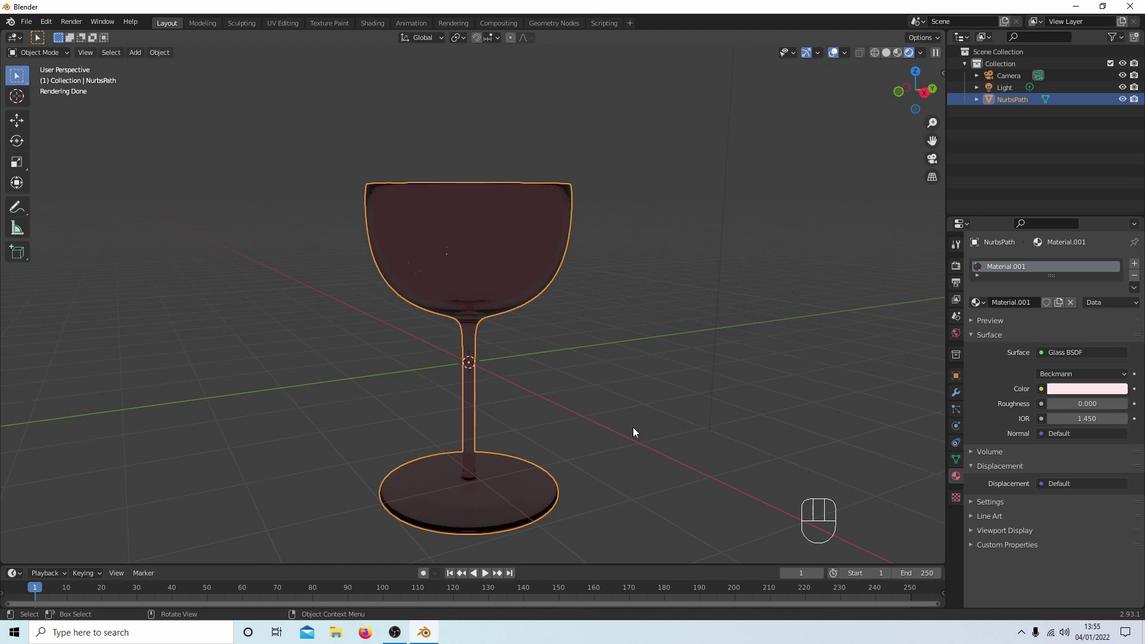
- Examine the goblet in wireframe display from the front and from below, then its outside and base in solid display
key(KP_1)
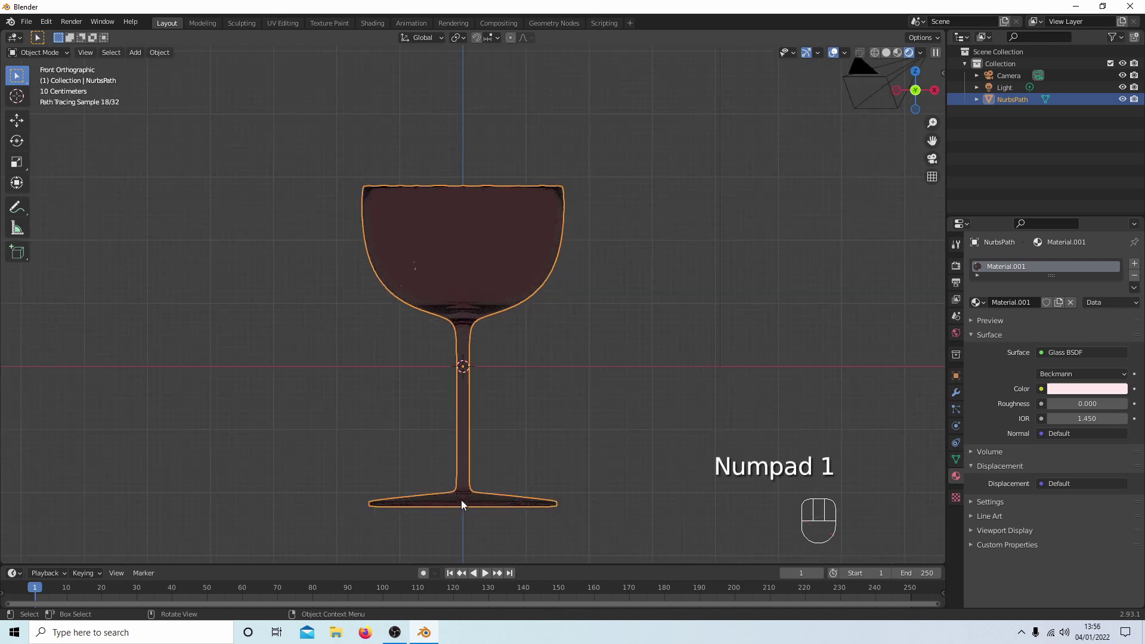
click(877, 52)
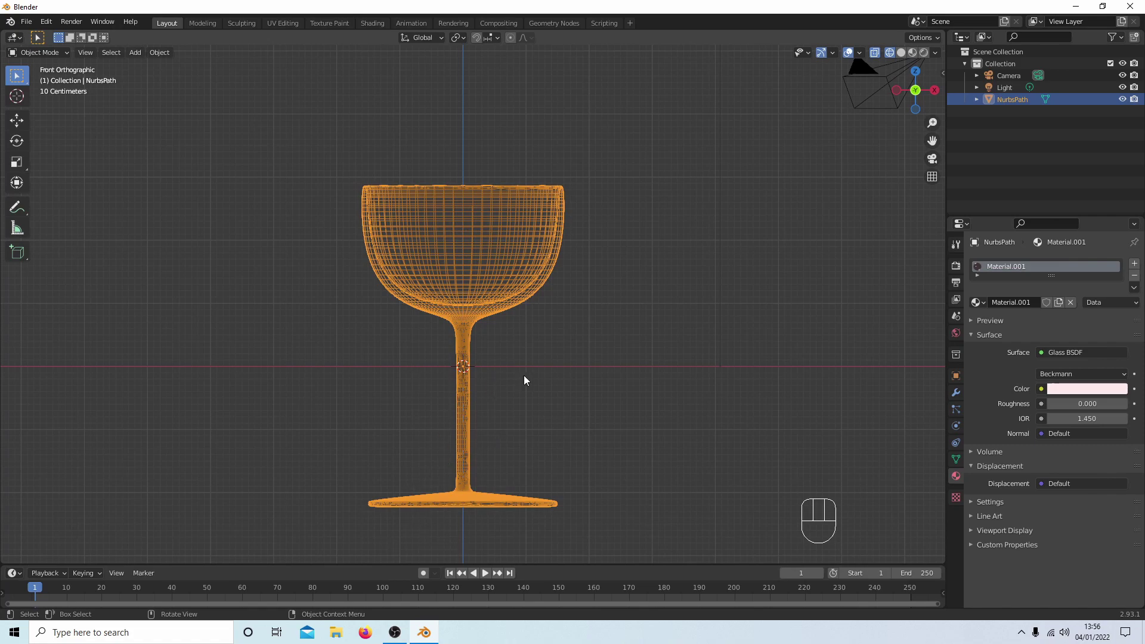
middle_drag(499, 472, 498, 409)
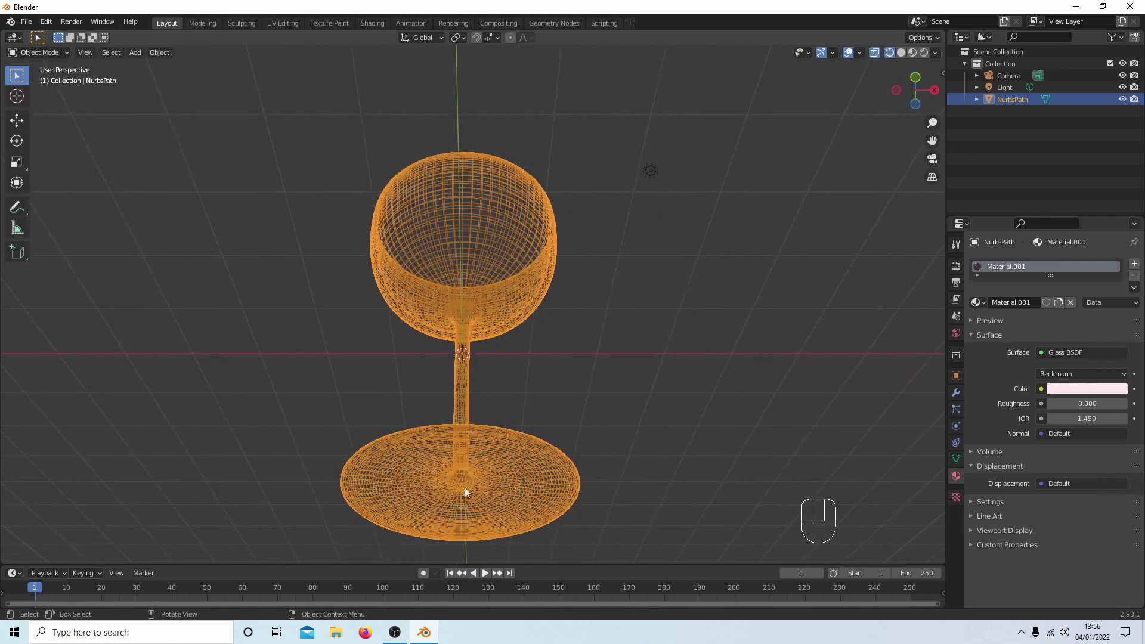
click(901, 52)
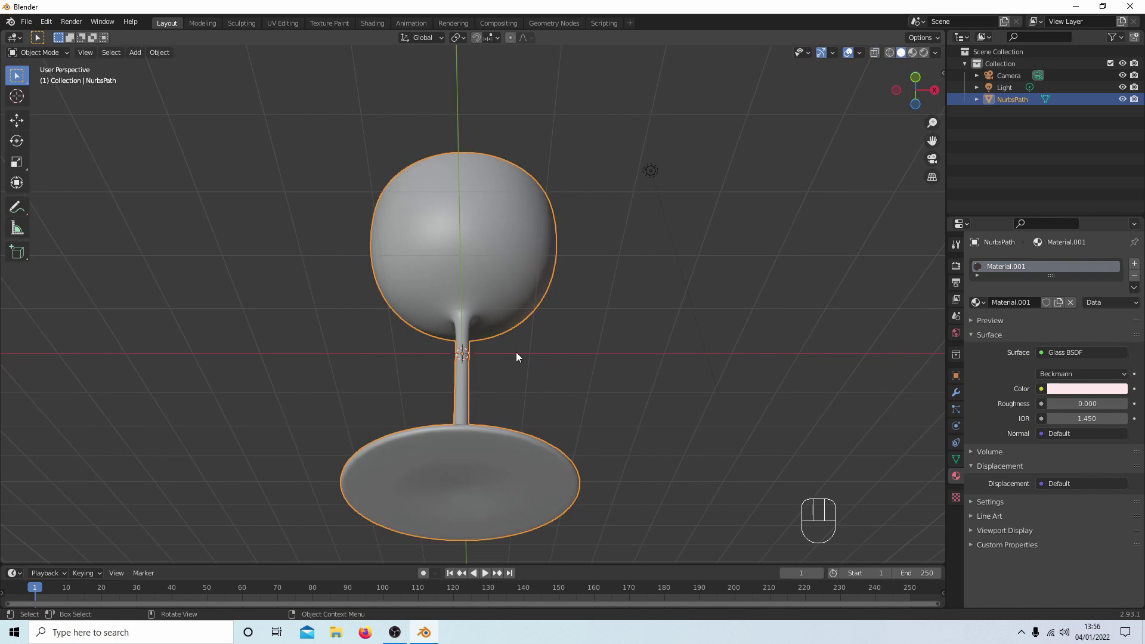
middle_drag(528, 249, 550, 308)
scroll(523, 281, down, 3)
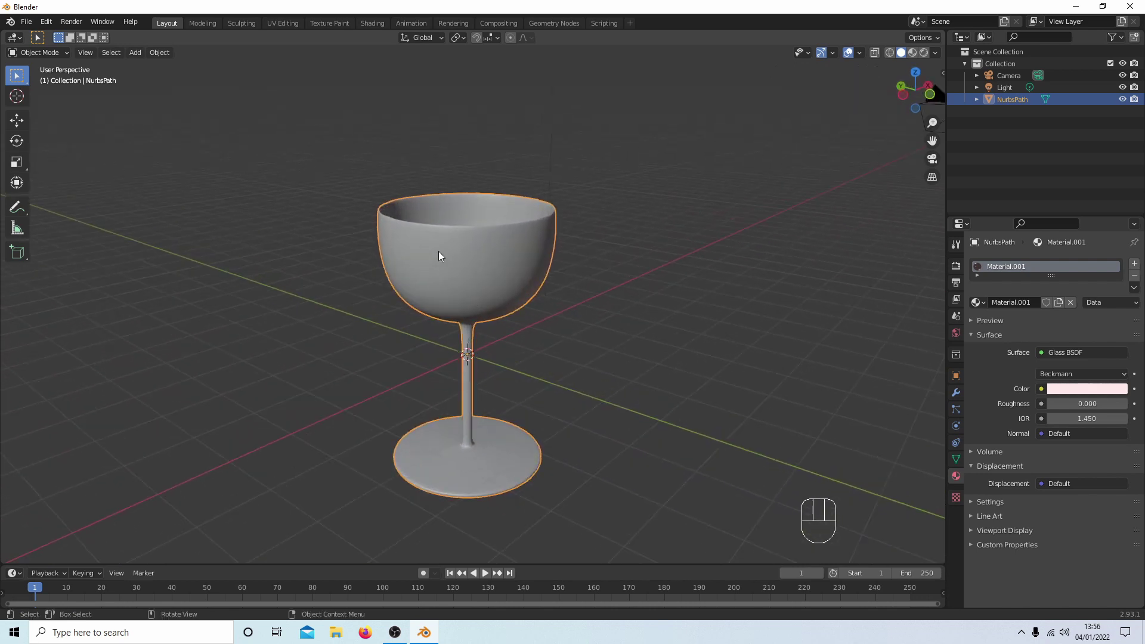
middle_drag(499, 299, 529, 282)
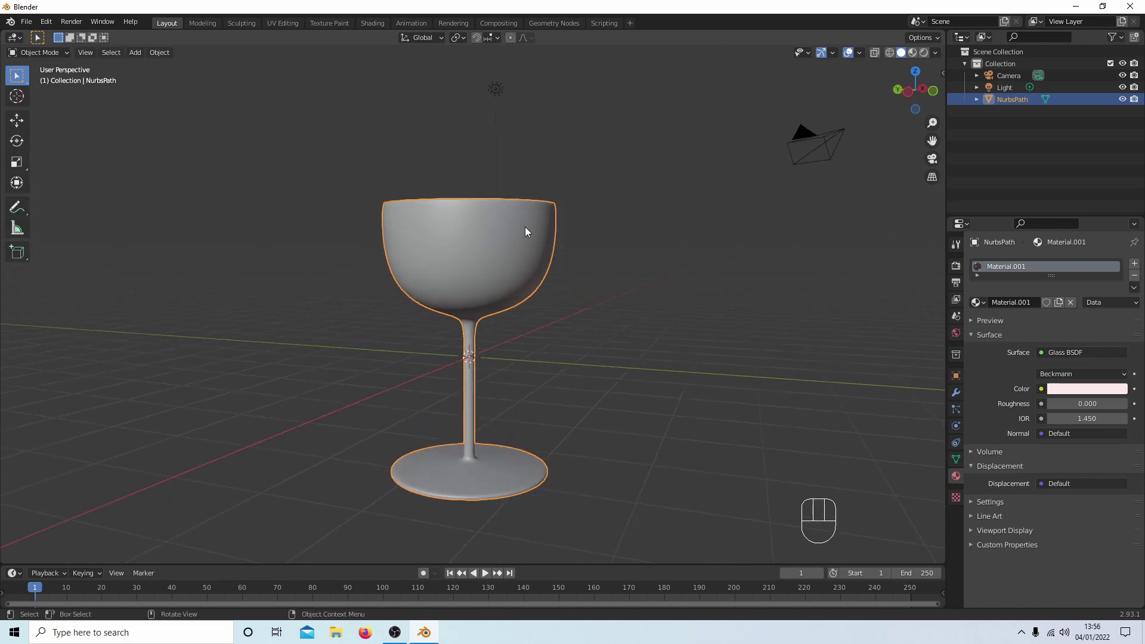